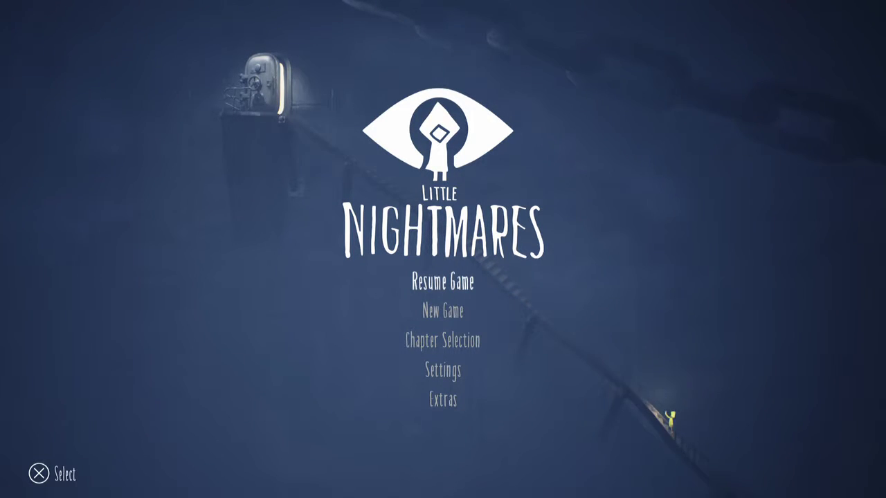
- Resume the saved game from the title menu
{"action": "key", "text": "Return"}
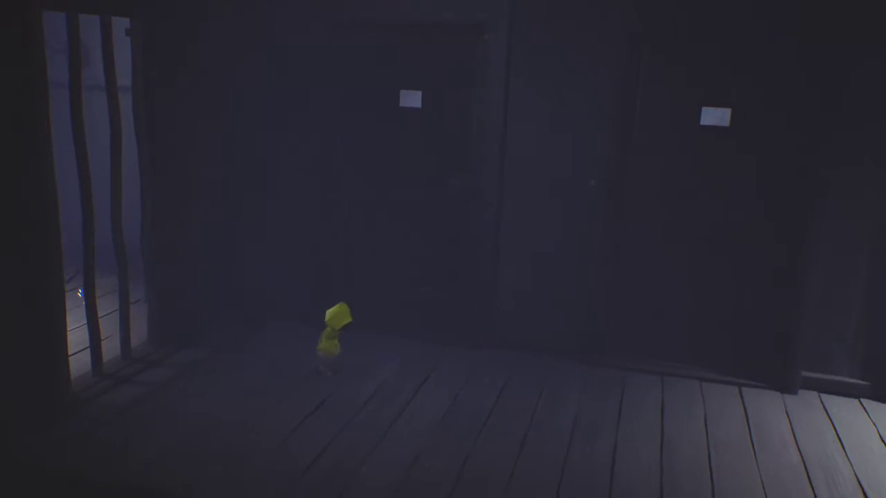
- Walk Six back and forth, then right along the cell-door corridor toward the locked door
{"action": "key", "text": "d"}
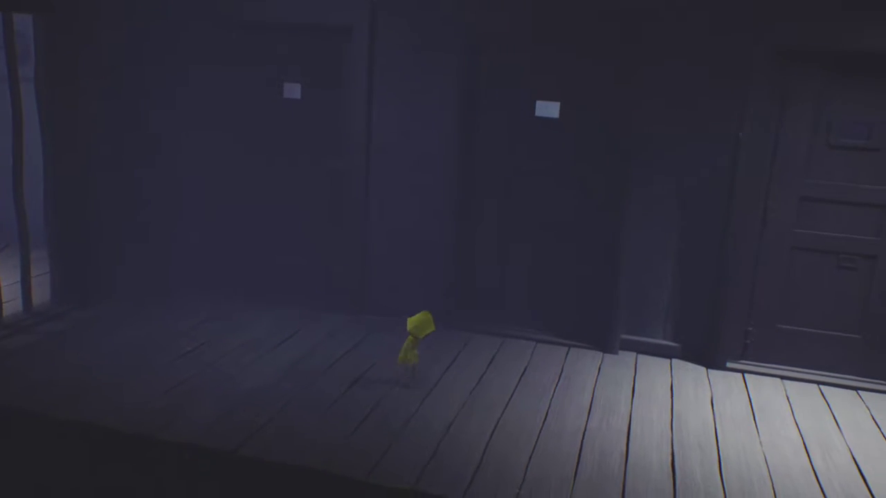
{"action": "key", "text": "a"}
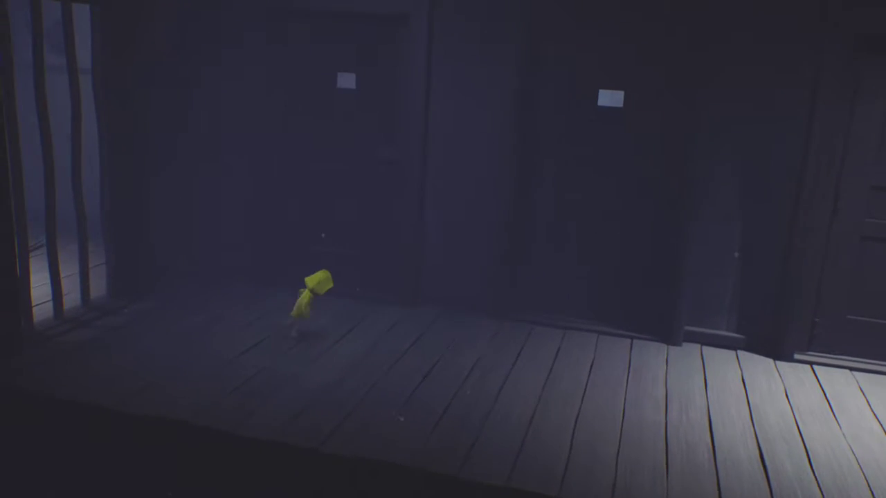
{"action": "key", "text": "d"}
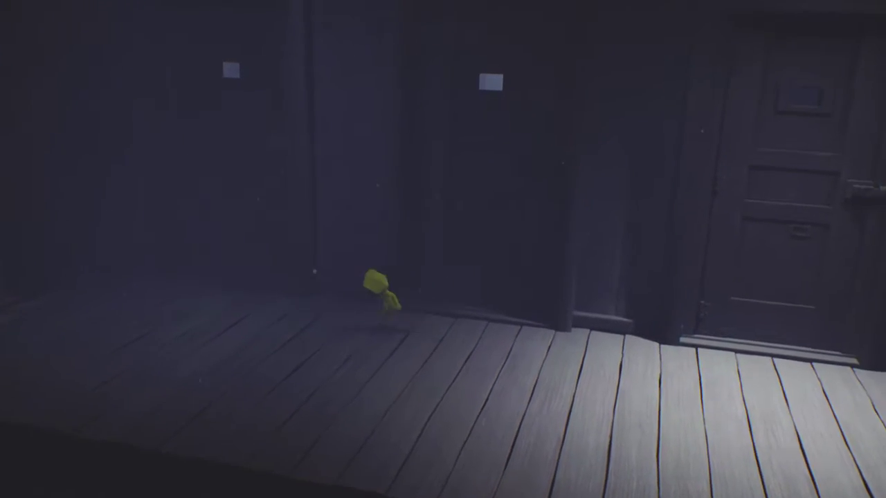
{"action": "key", "text": "d"}
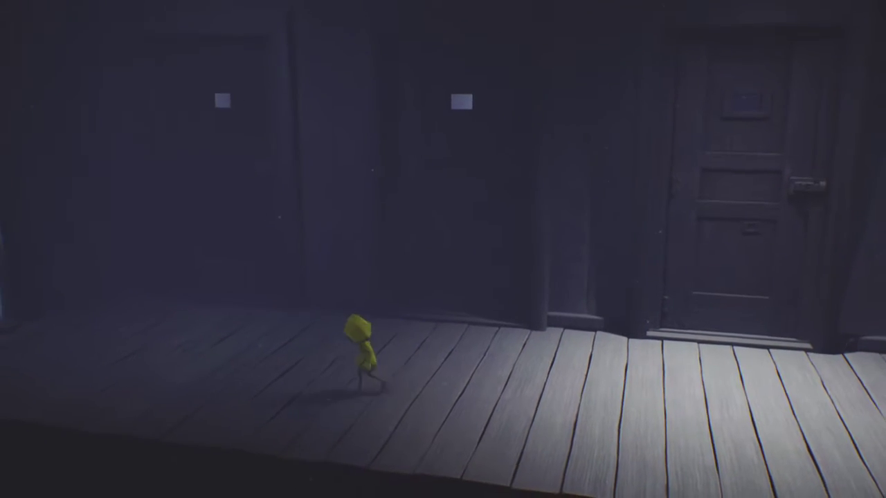
{"action": "key", "text": "a"}
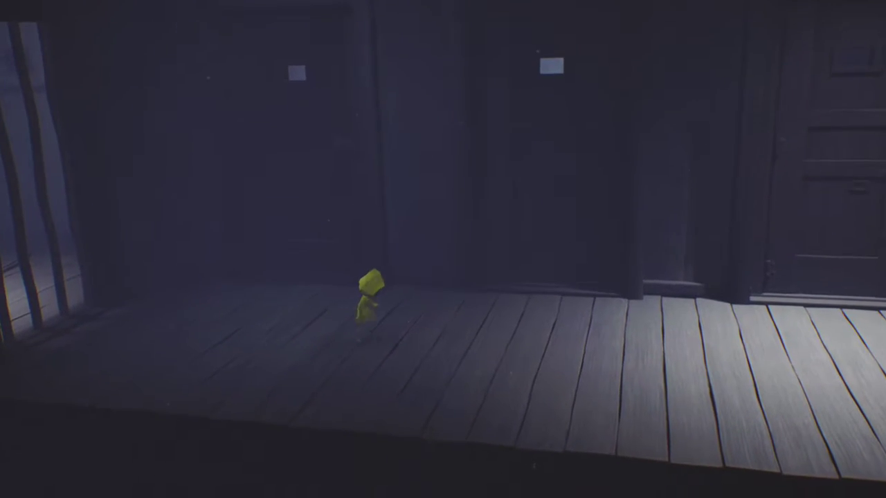
{"action": "key", "text": "d"}
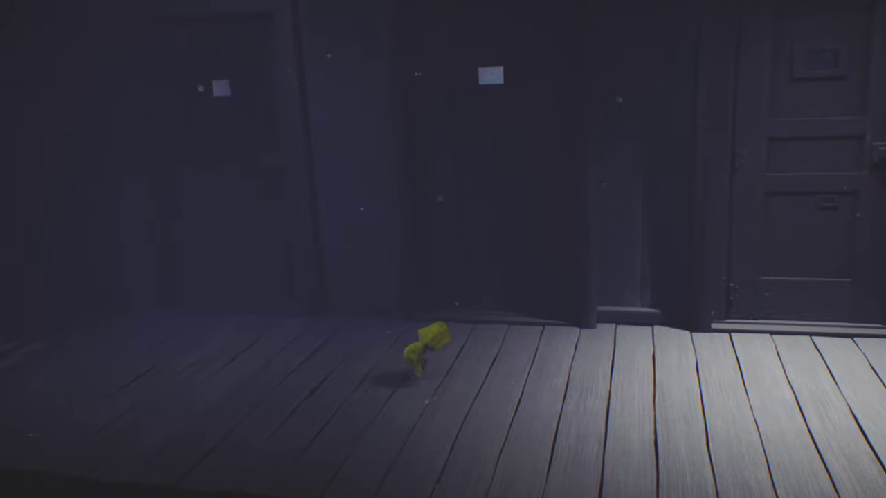
{"action": "key", "text": "d"}
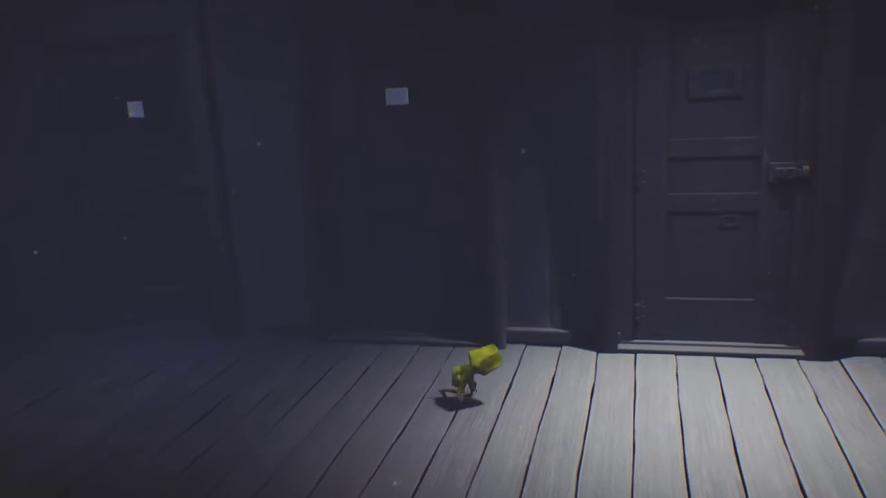
{"action": "key", "text": "d"}
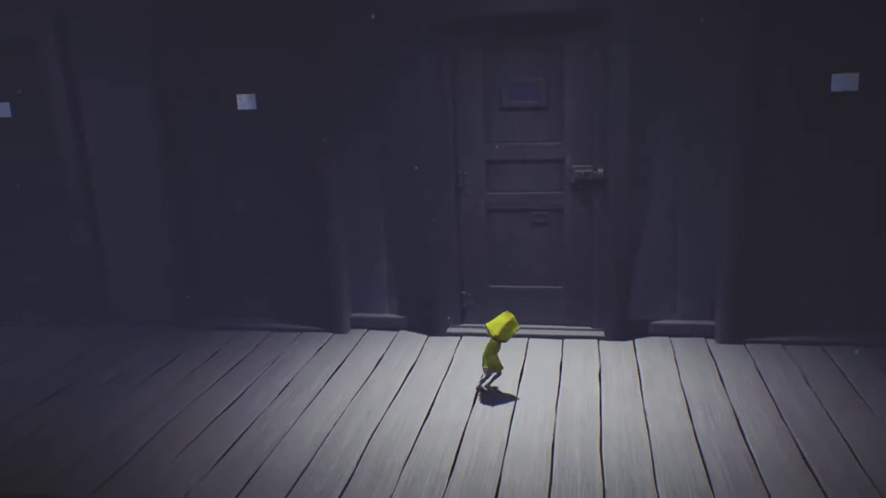
- Walk past the locked door and boxes, through the doorway past the curved mattress
{"action": "key", "text": "d"}
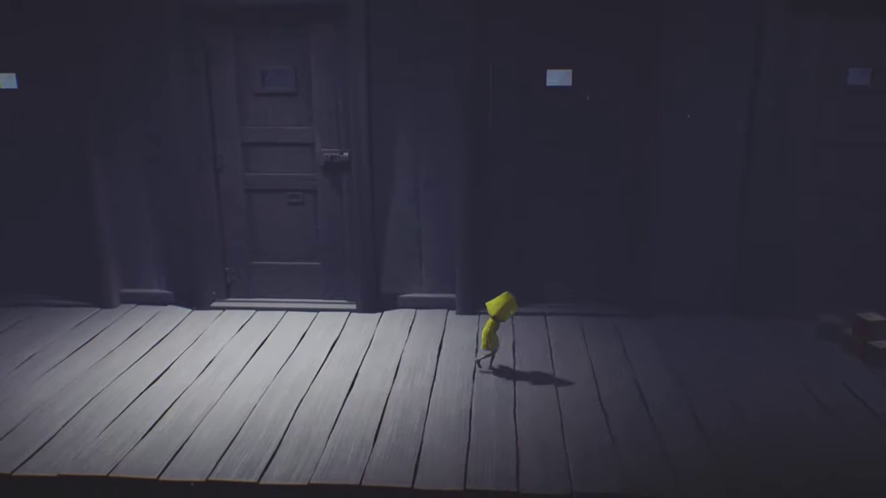
{"action": "key", "text": "d"}
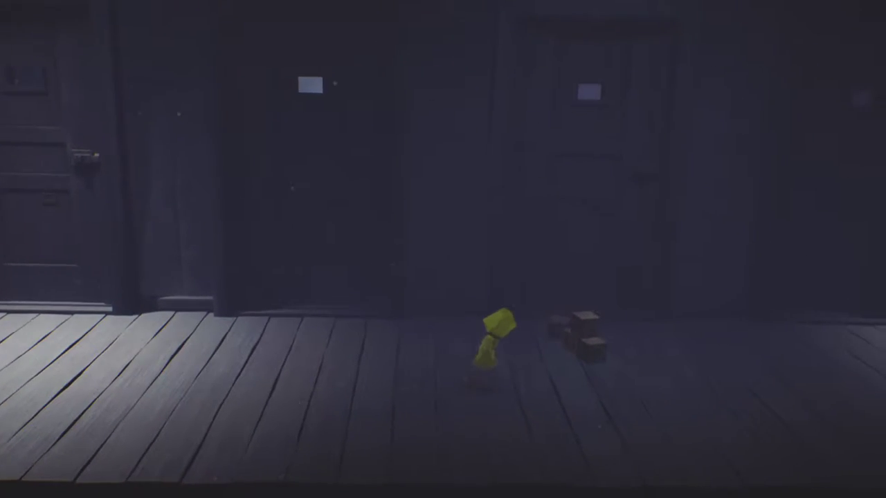
{"action": "key", "text": "d"}
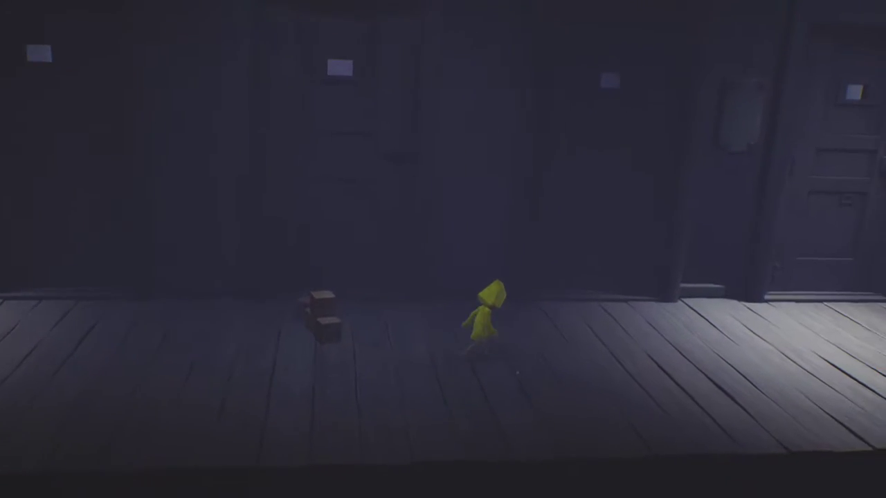
{"action": "key", "text": "d"}
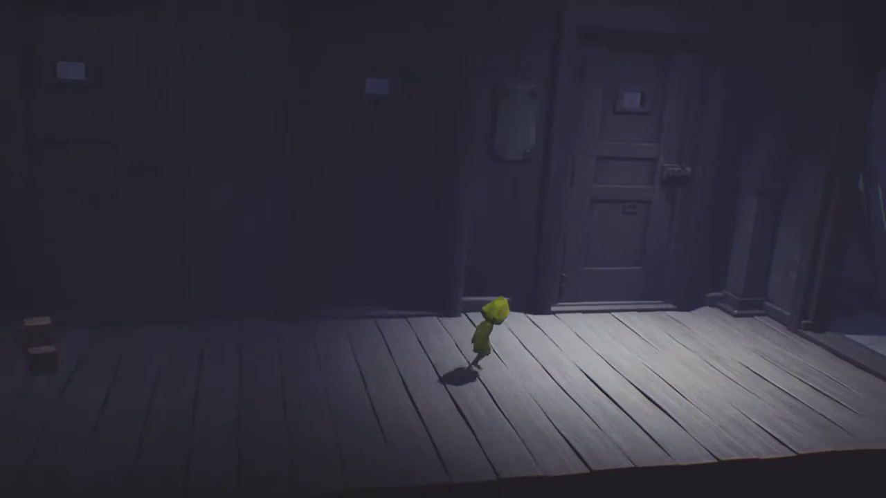
{"action": "key", "text": "d"}
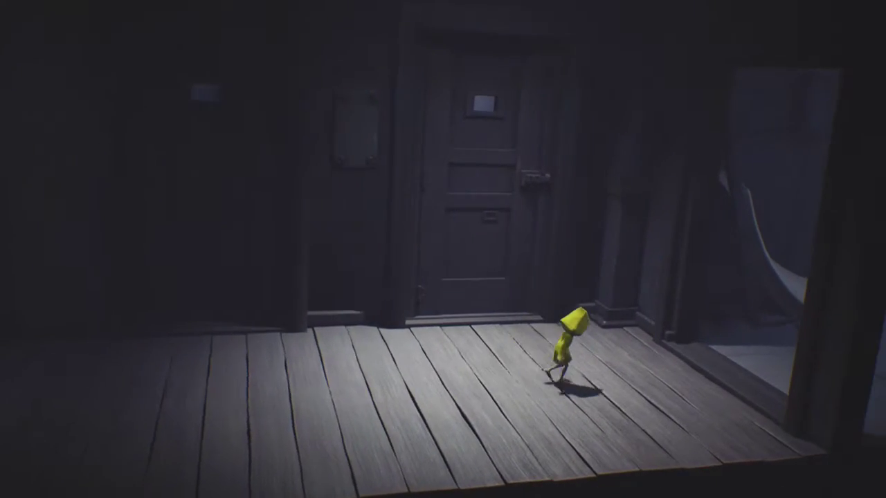
{"action": "key", "text": "d"}
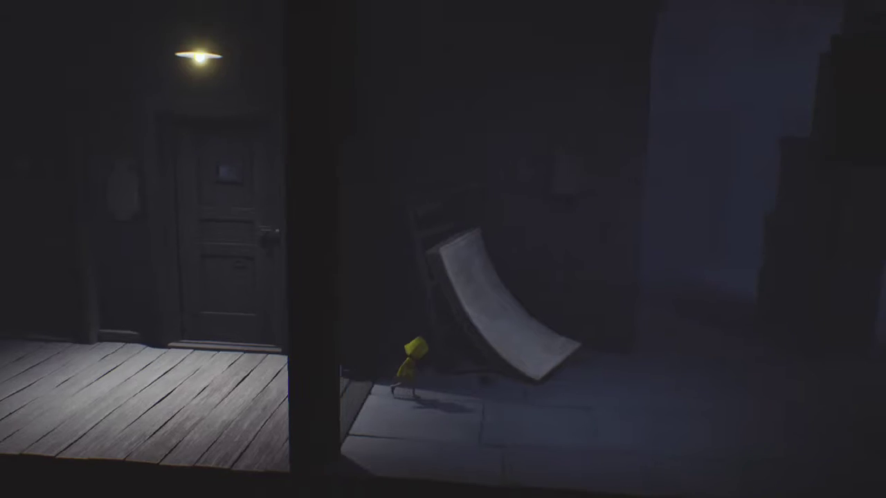
{"action": "key", "text": "d"}
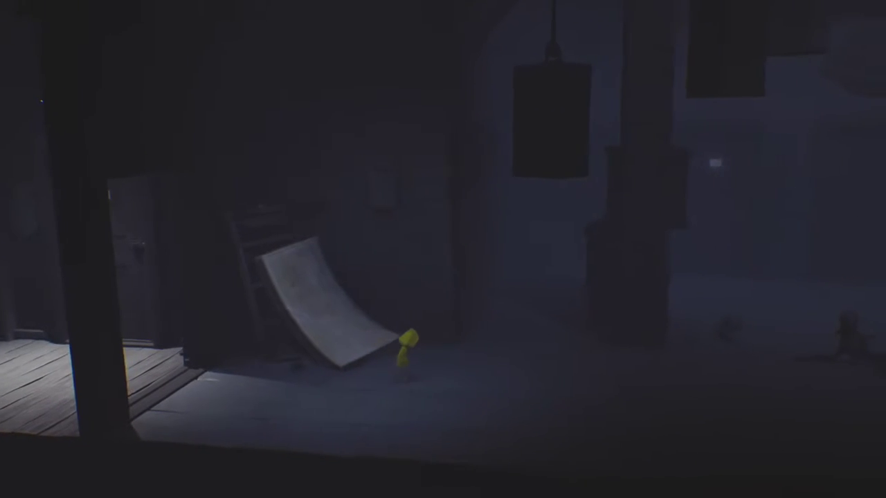
{"action": "key", "text": "d"}
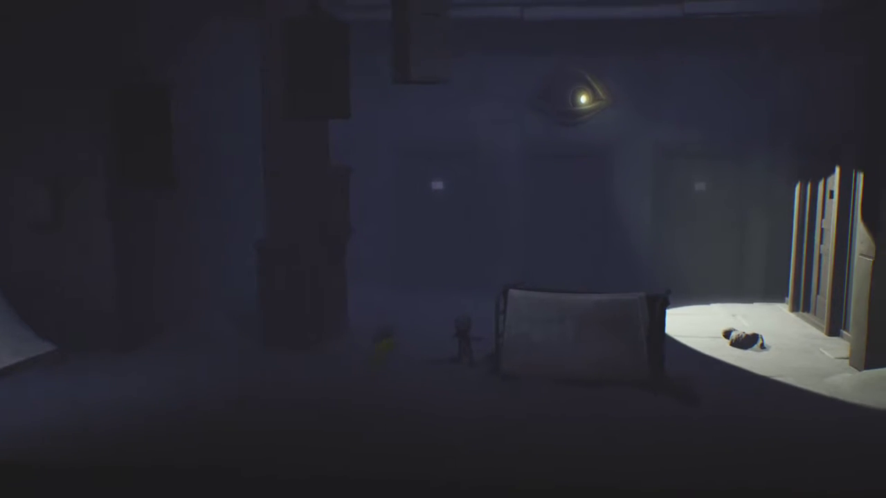
- Creep right past the bed and lantern cabinet while the searchlight looks away
{"action": "key", "text": "d"}
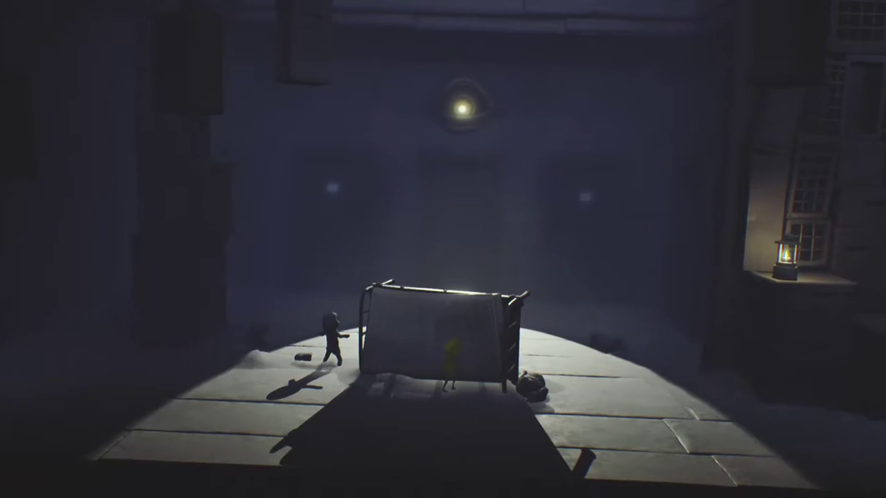
{"action": "key", "text": "d"}
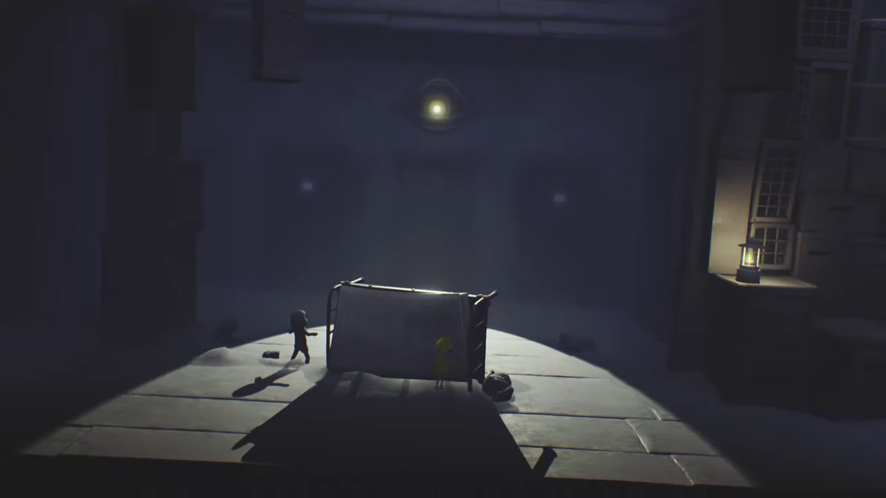
{"action": "key", "text": "d"}
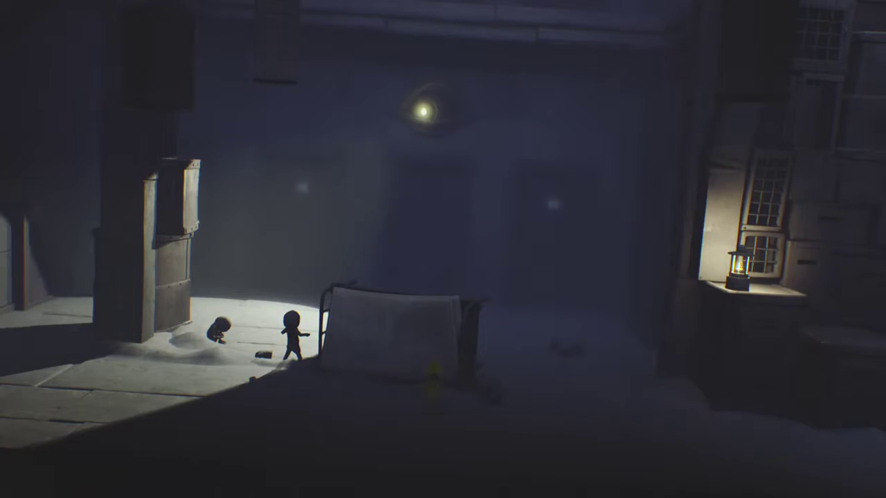
{"action": "key", "text": "d"}
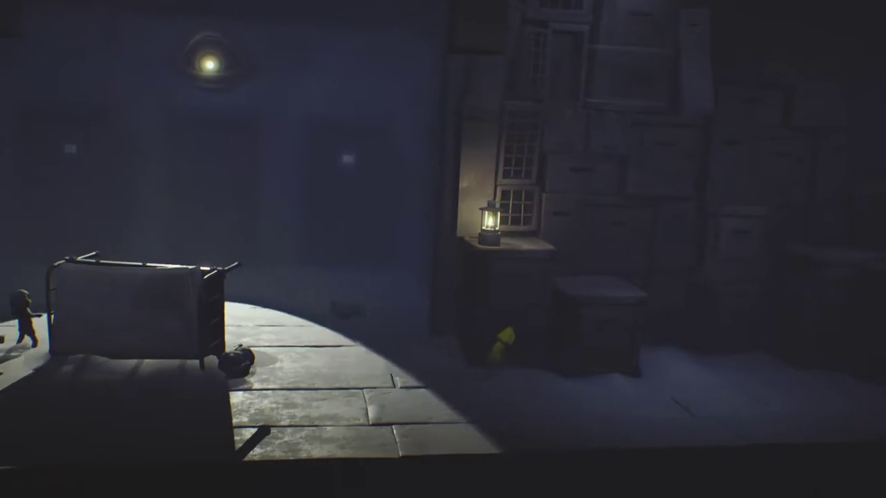
{"action": "key", "text": "d"}
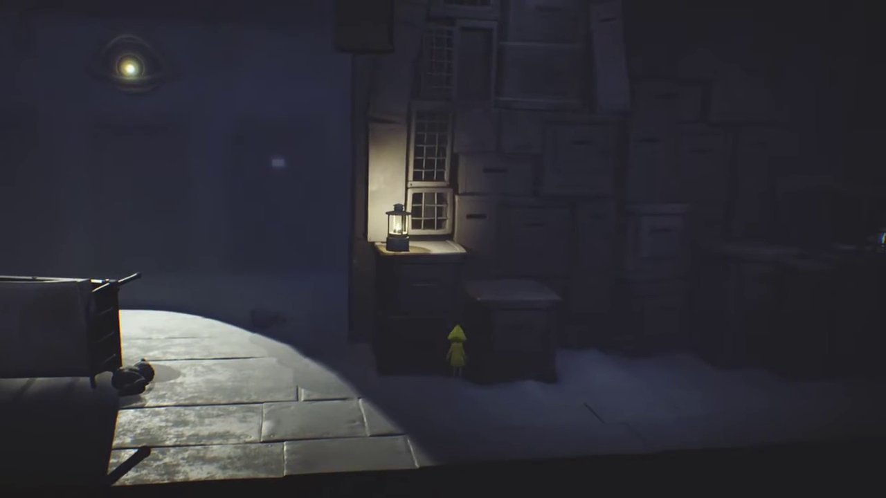
{"action": "key", "text": "d"}
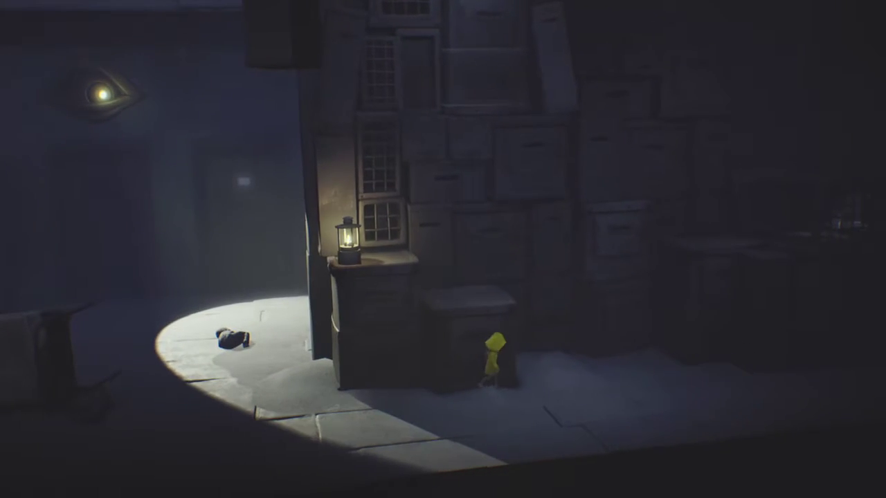
{"action": "key", "text": "d"}
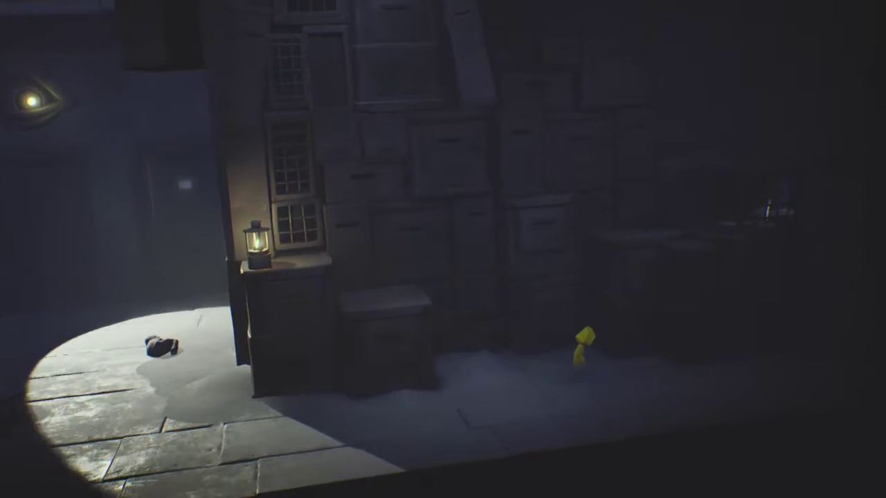
{"action": "key", "text": "d"}
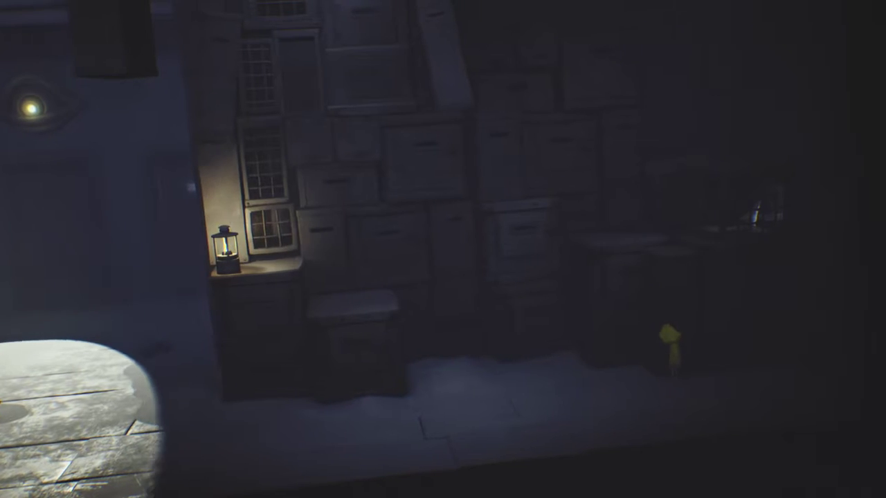
- Walk back left and hide behind the crate from the spotlight
{"action": "key", "text": "a"}
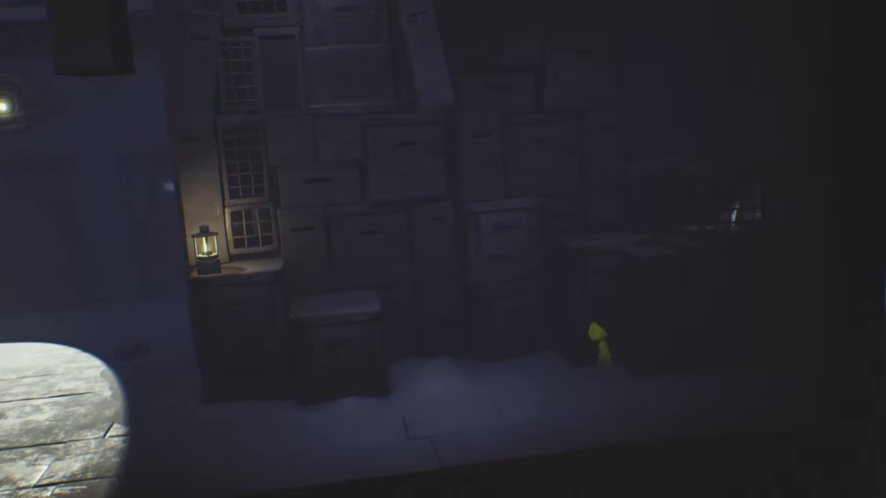
{"action": "key", "text": "a"}
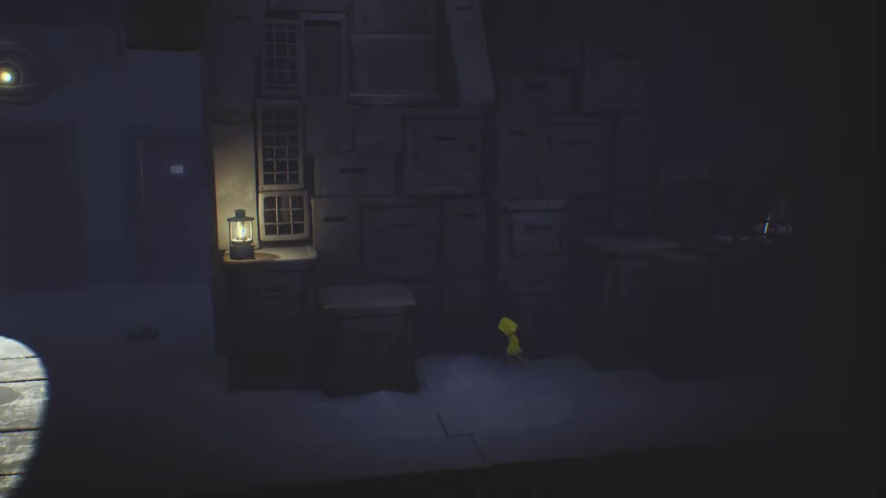
{"action": "key", "text": "a"}
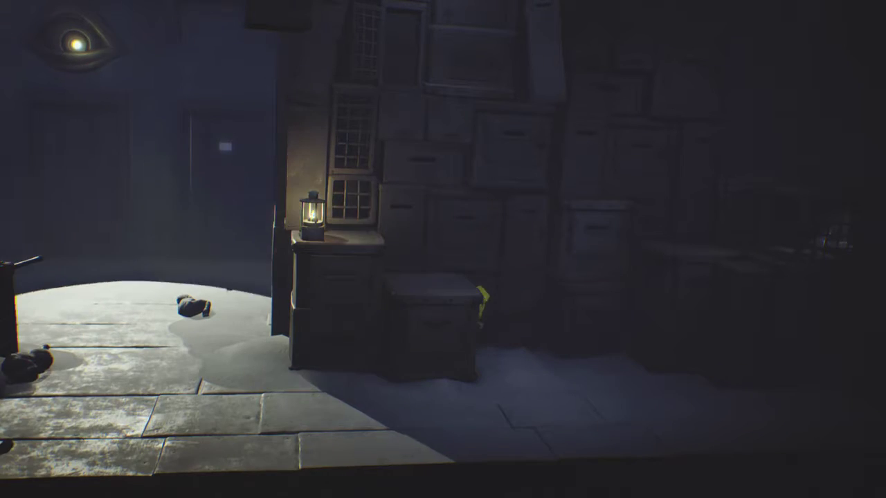
- Climb the crate, lantern ledge and window grate onto the top crate
{"action": "key", "text": "d"}
{"action": "key", "text": "space"}
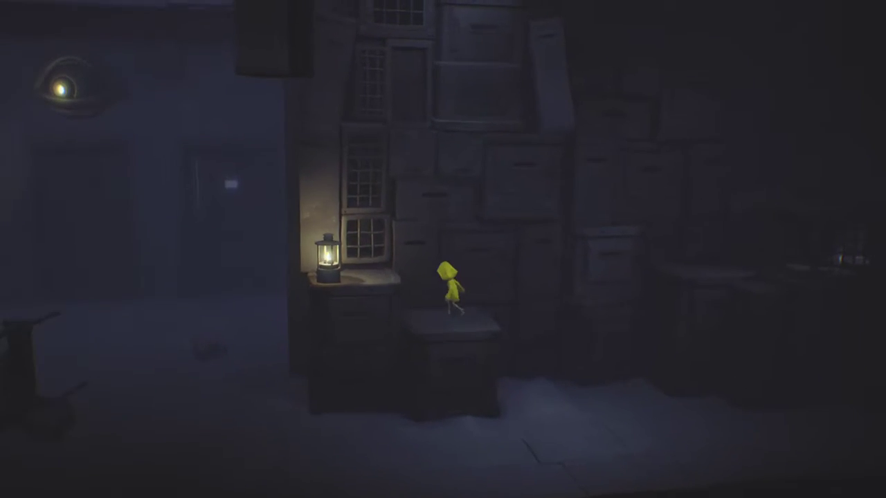
{"action": "key", "text": "a"}
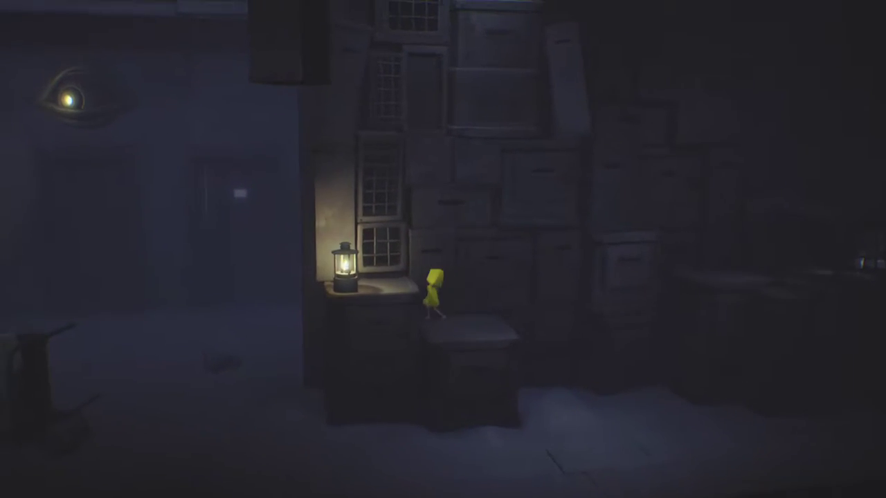
{"action": "key", "text": "space"}
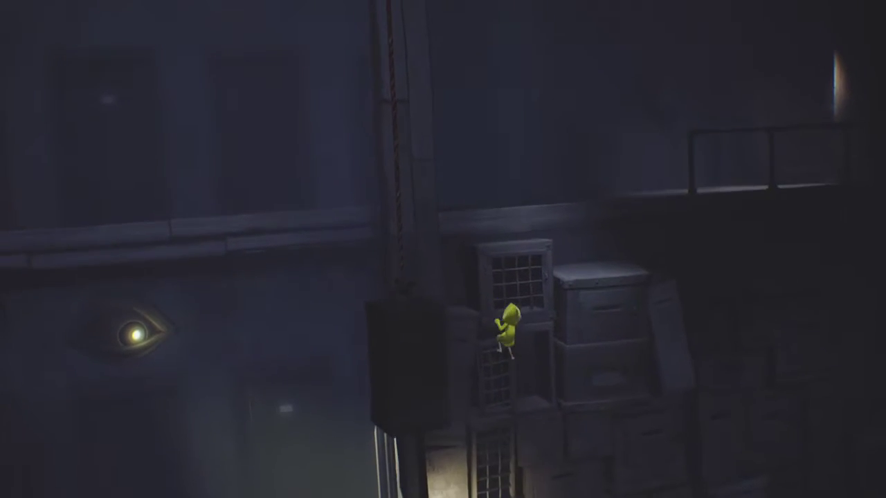
{"action": "key", "text": "w"}
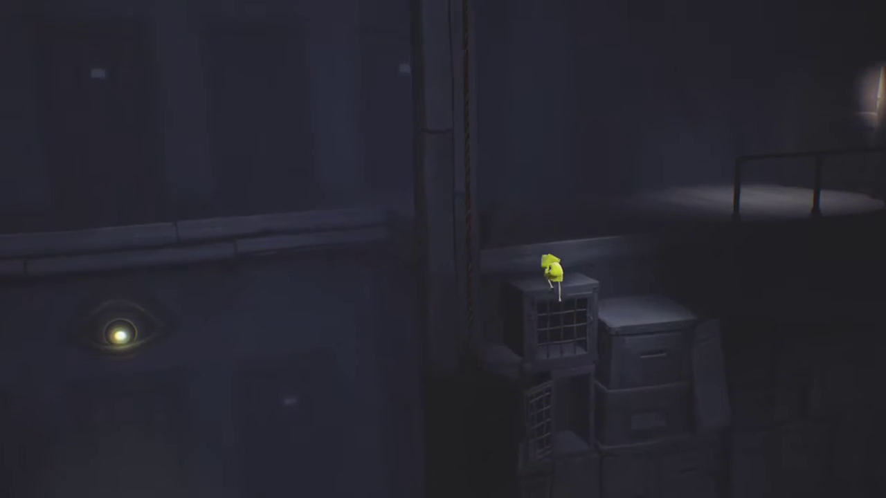
{"action": "key", "text": "w"}
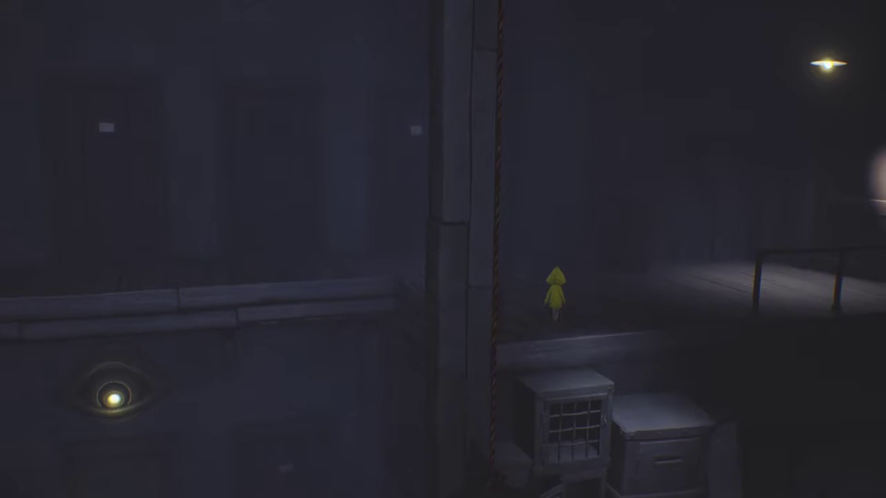
- Swing on the hanging rope to the ledge and light the lighter
{"action": "key", "text": "a"}
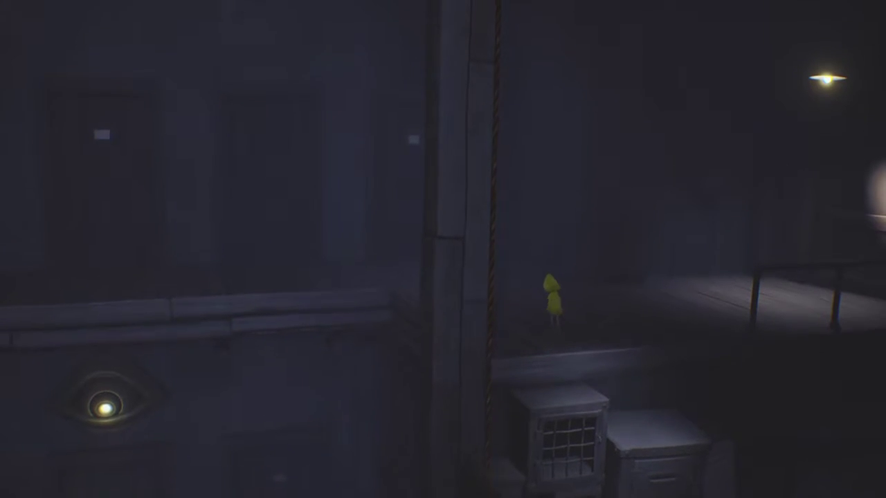
{"action": "key", "text": "space"}
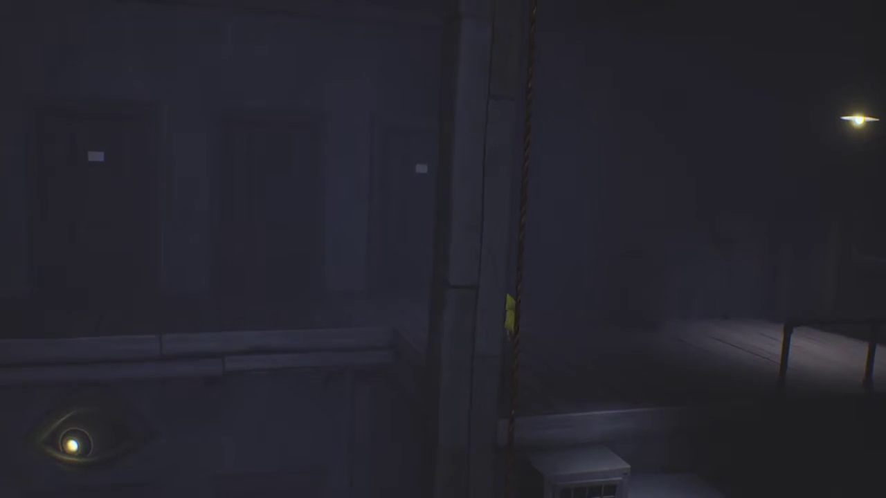
{"action": "key", "text": "a"}
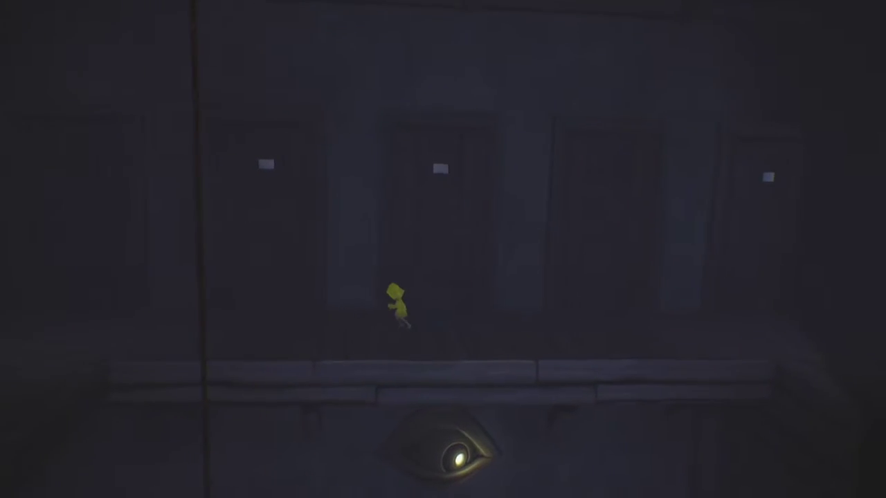
{"action": "key", "text": "e"}
{"action": "key", "text": "a"}
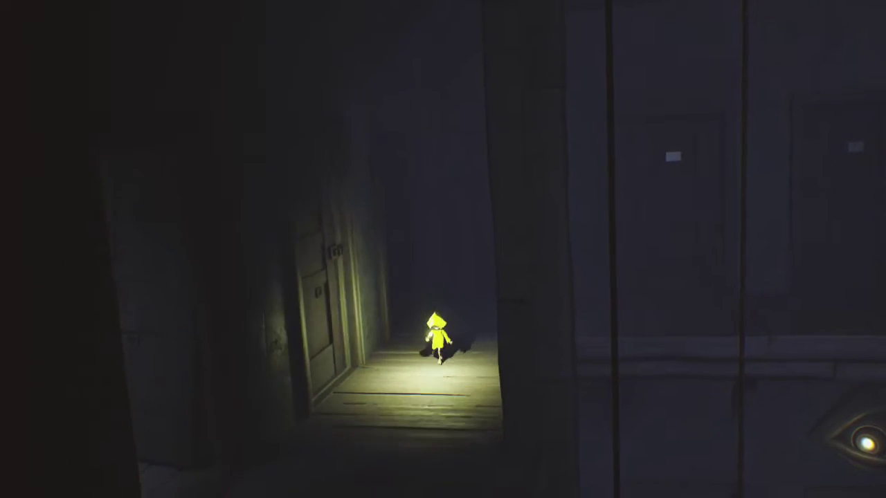
{"action": "key", "text": "w"}
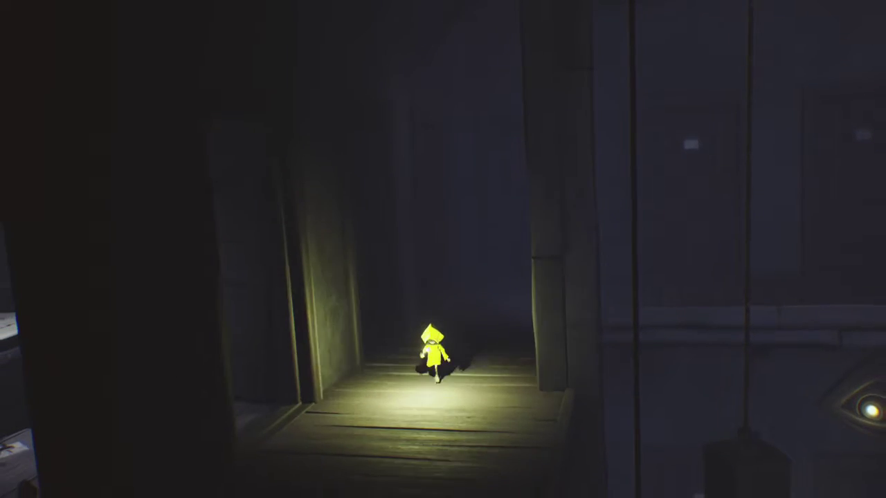
- Walk down the dark corridor and enter the bedroom doorway
{"action": "key", "text": "a"}
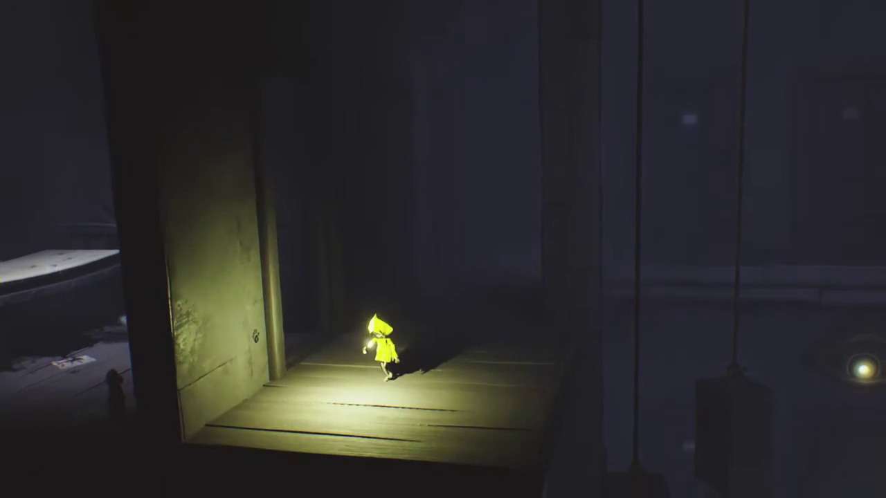
{"action": "key", "text": "w"}
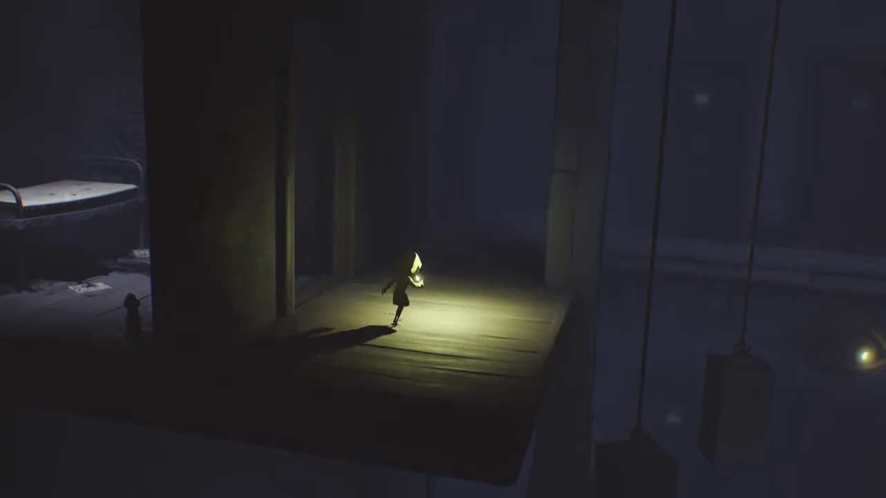
{"action": "key", "text": "a"}
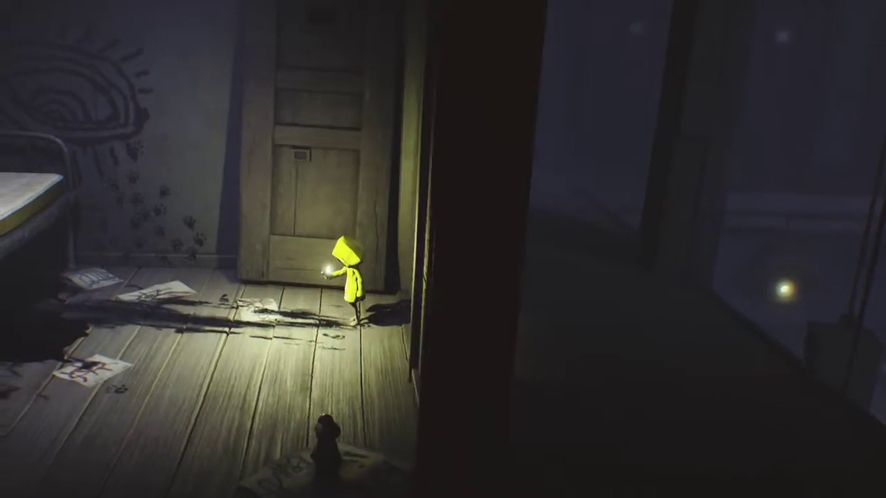
- Walk into the bedroom and light the small lamp with the lighter
{"action": "key", "text": "s"}
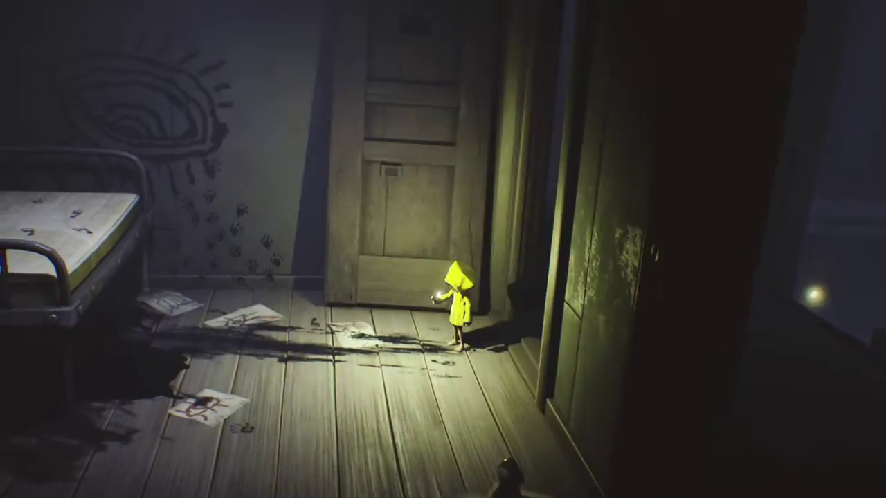
{"action": "key", "text": "d"}
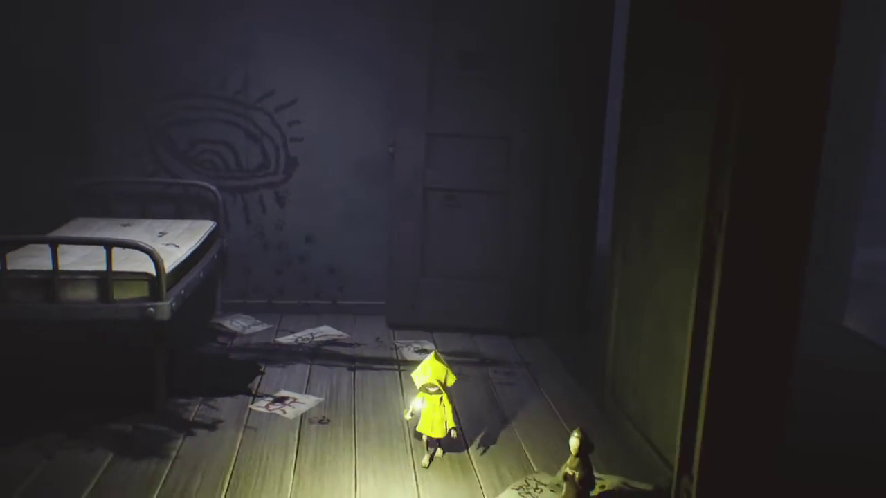
{"action": "key", "text": "a"}
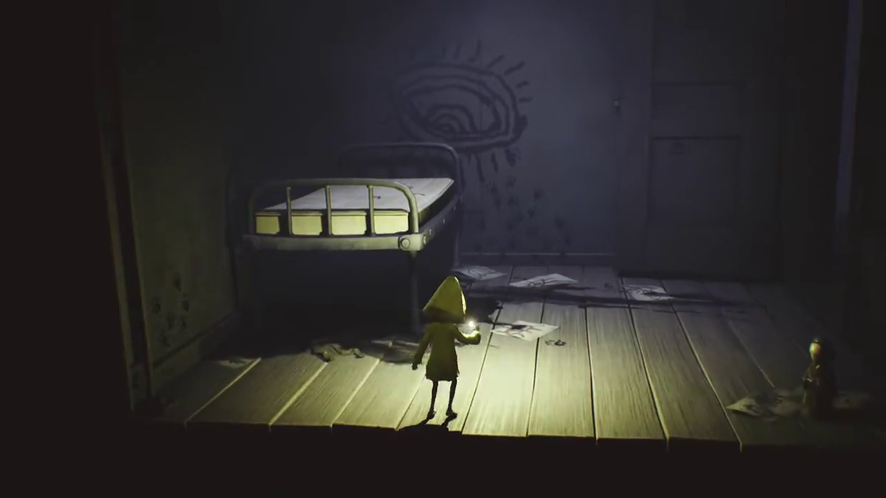
- Approach the papers and handprints on the back wall, then climb along the bed
{"action": "key", "text": "a"}
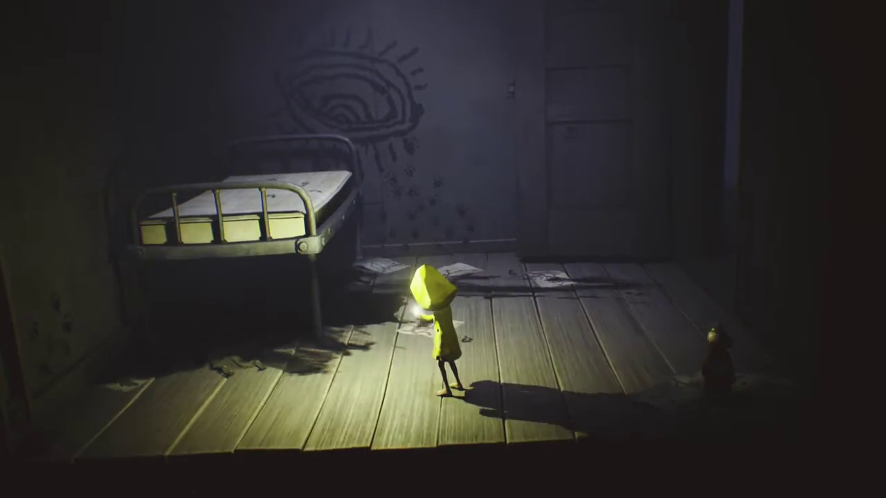
{"action": "key", "text": "w"}
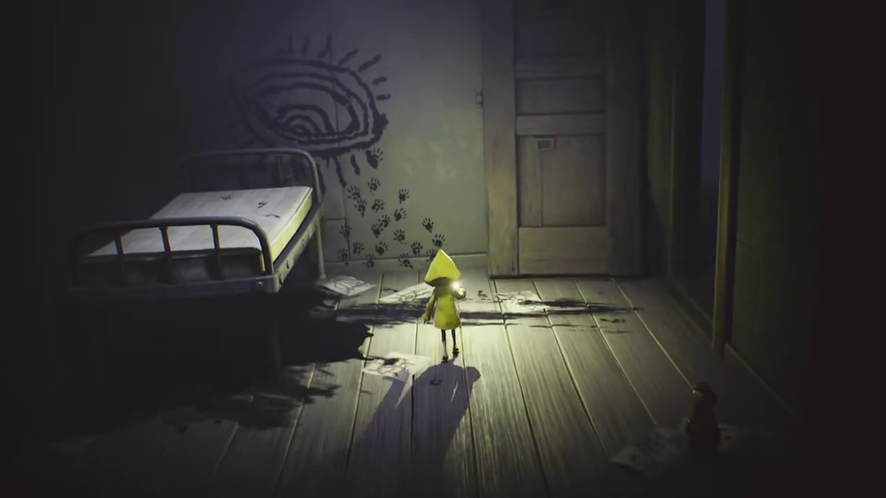
{"action": "key", "text": "w"}
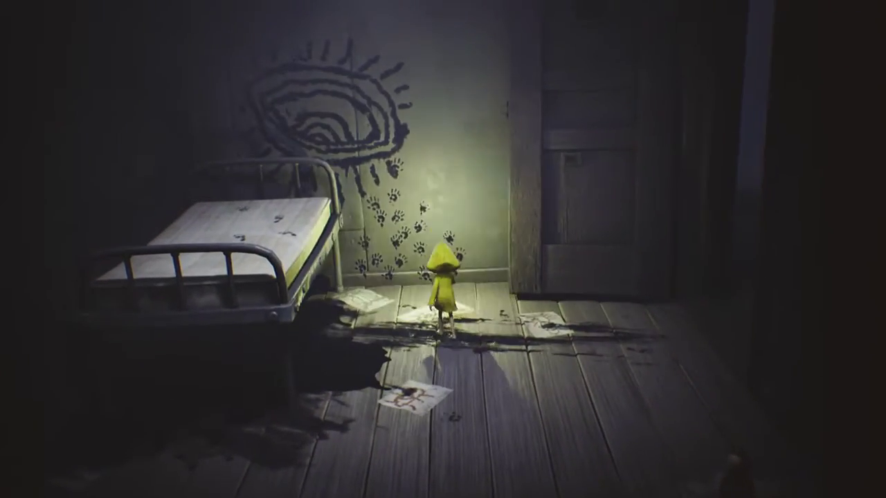
{"action": "key", "text": "a"}
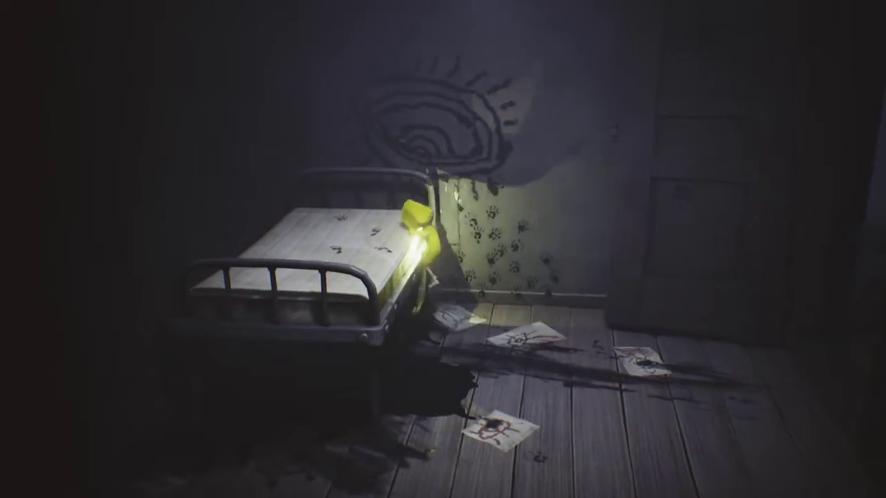
{"action": "key", "text": "d"}
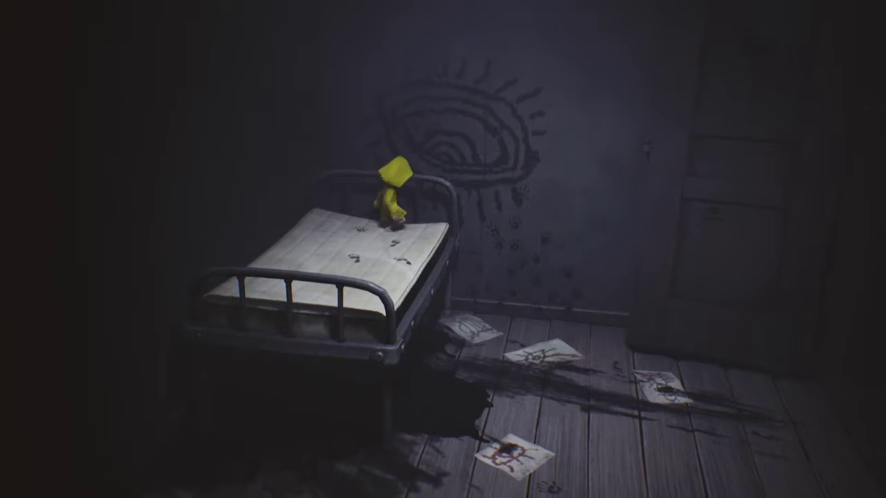
{"action": "key", "text": "a"}
{"action": "key", "text": "d"}
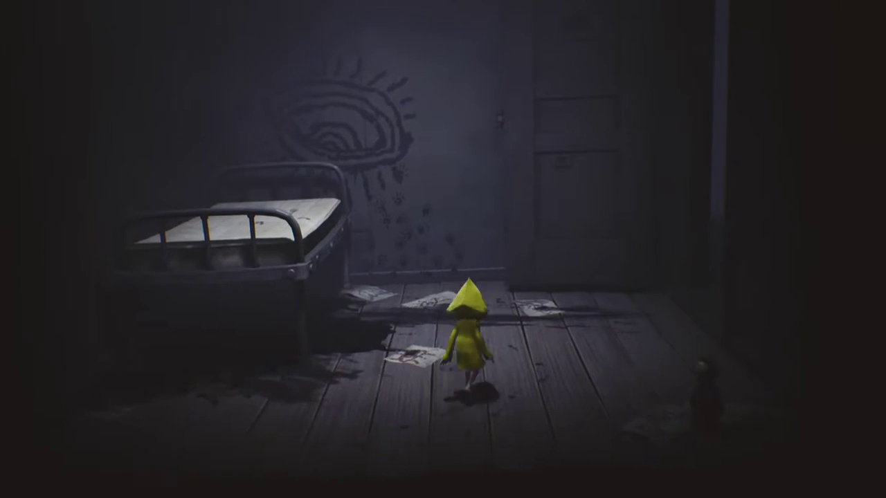
{"action": "key", "text": "d"}
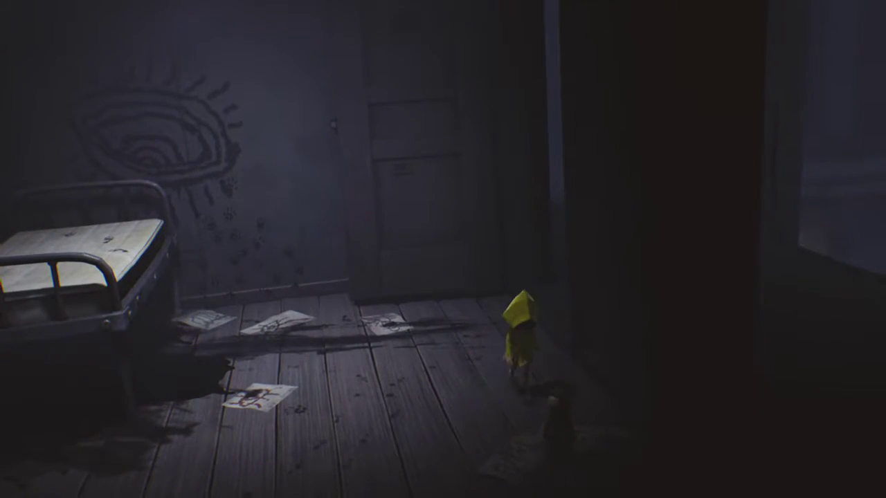
- Walk back across the bedroom toward the exit
{"action": "key", "text": "w"}
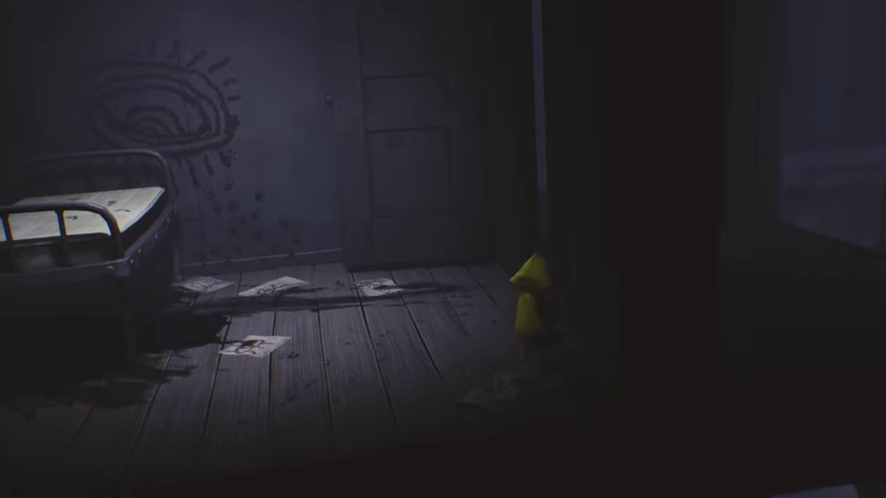
{"action": "key", "text": "a"}
{"action": "key", "text": "a"}
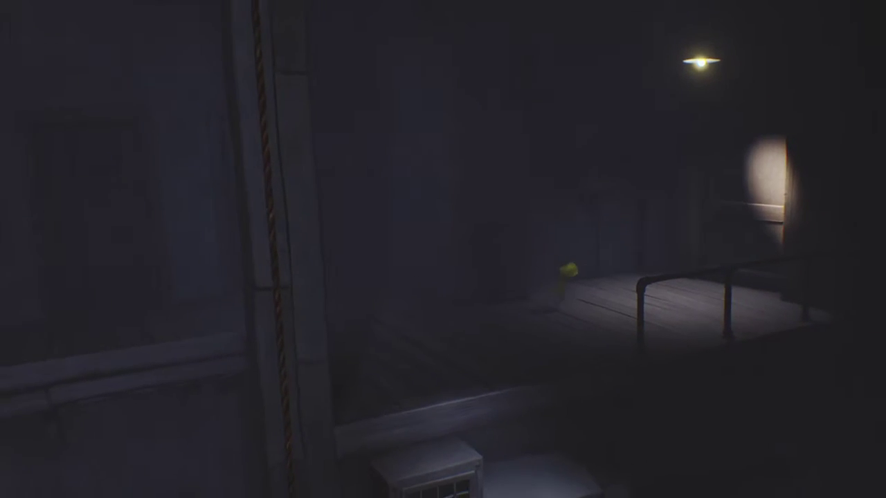
- Walk along the lit platform to the door under the hanging lamp
{"action": "key", "text": "d"}
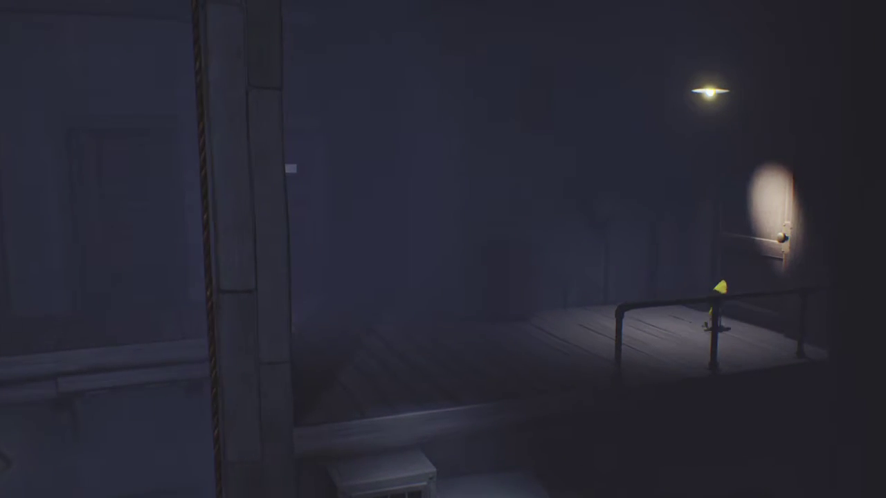
- Push the lit door open and step into the storage room
{"action": "key", "text": "d"}
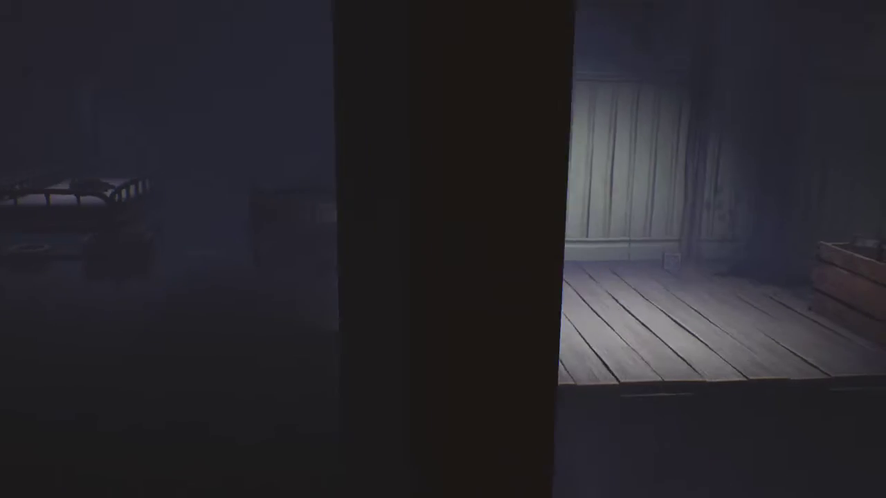
{"action": "key", "text": "d"}
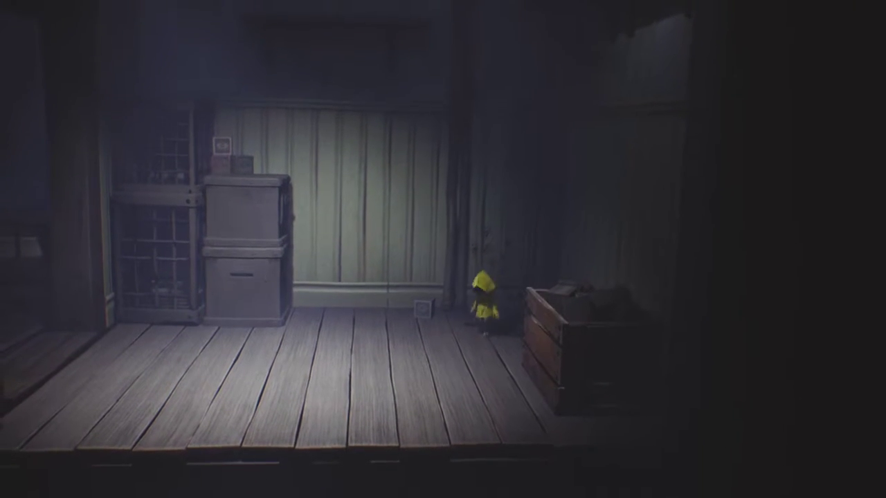
- Check the wooden crate, then walk back left to the stacked boxes and cage
{"action": "key", "text": "d"}
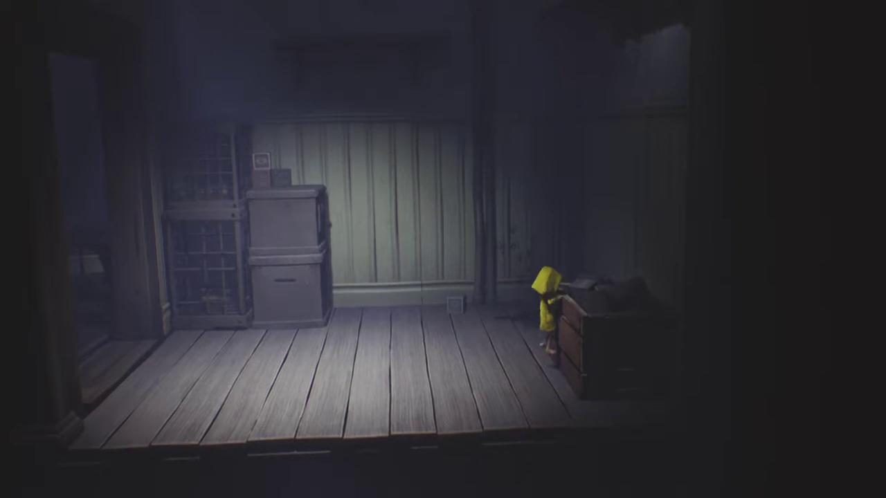
{"action": "key", "text": "a"}
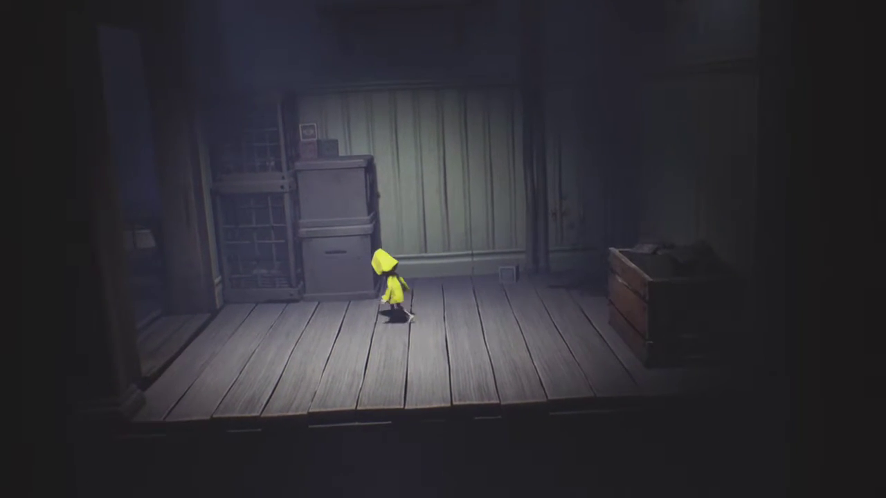
{"action": "key", "text": "a"}
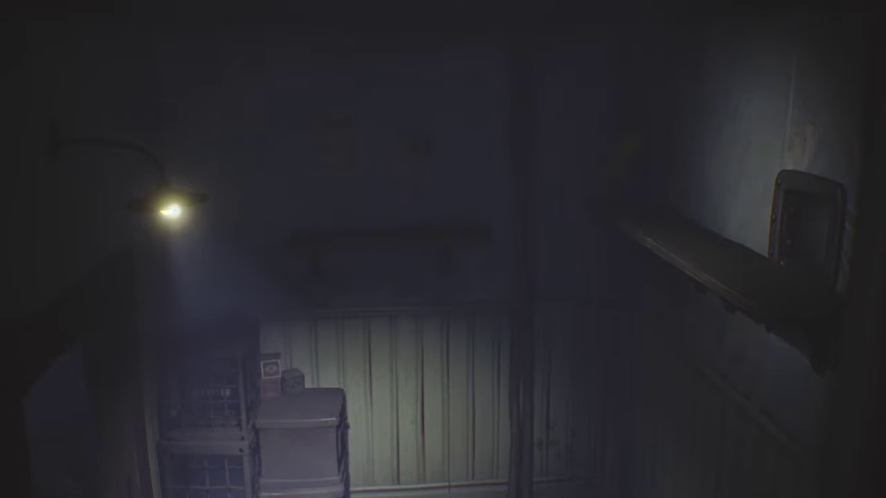
- Walk along the shelf toward the TV
{"action": "key", "text": "d"}
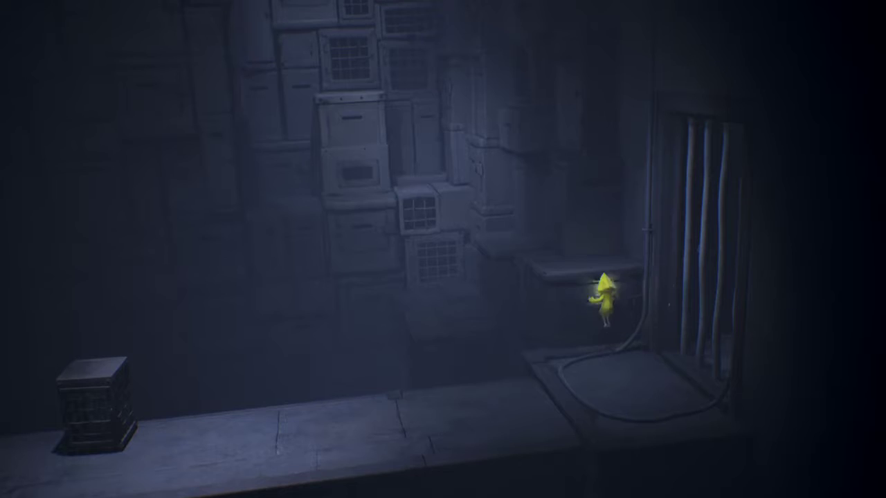
- Run left along the ledge and climb the crate wall to the top beside the lantern
{"action": "key", "text": "w"}
{"action": "key", "text": "a"}
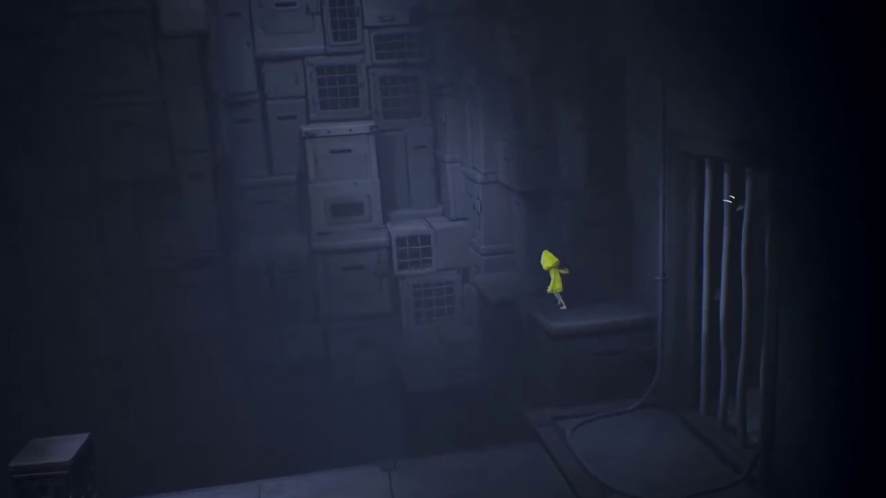
{"action": "key", "text": "a"}
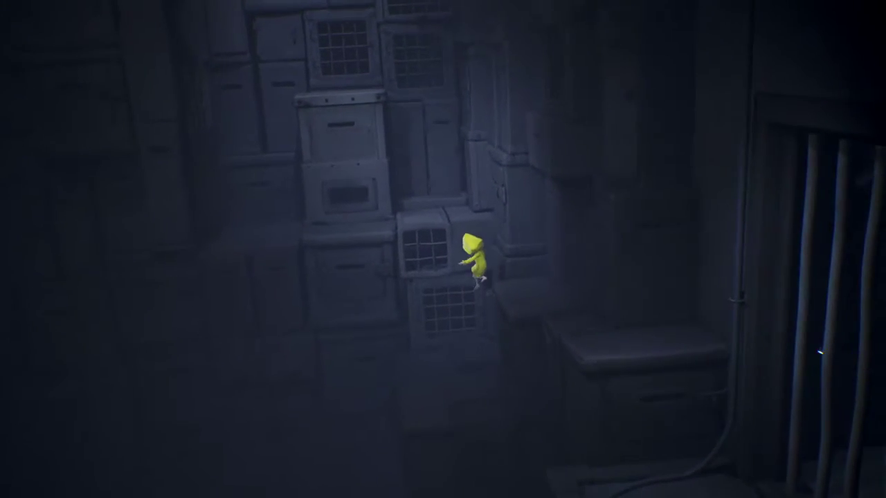
{"action": "key", "text": "w"}
{"action": "key", "text": "w"}
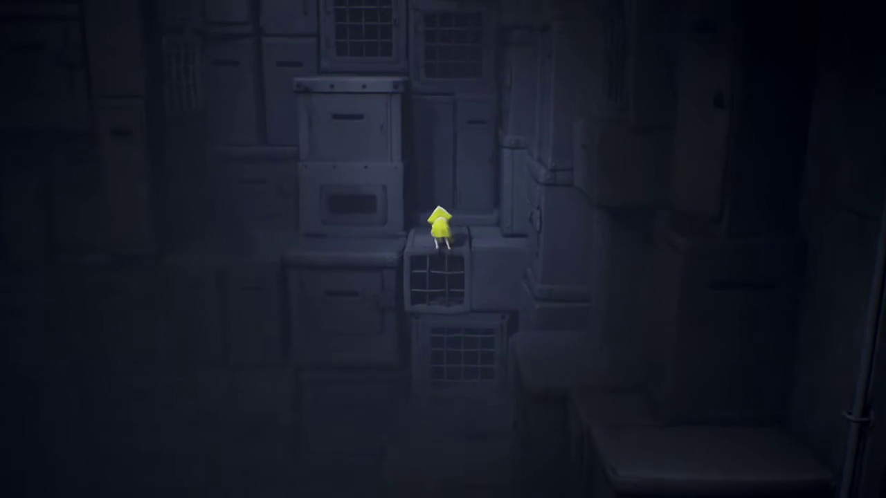
{"action": "key", "text": "space"}
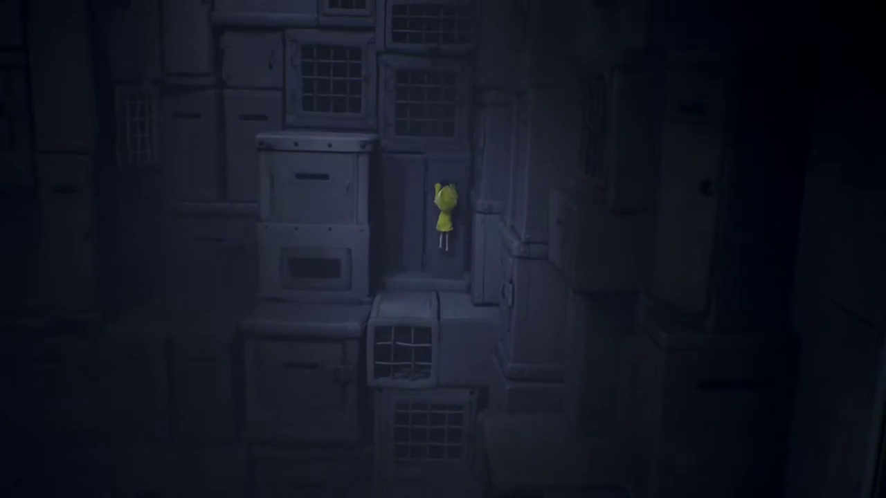
{"action": "key", "text": "w"}
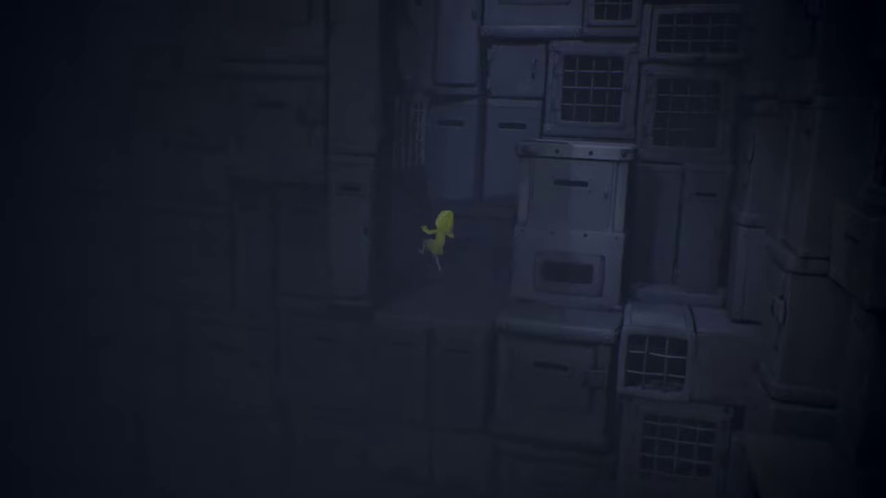
{"action": "key", "text": "w"}
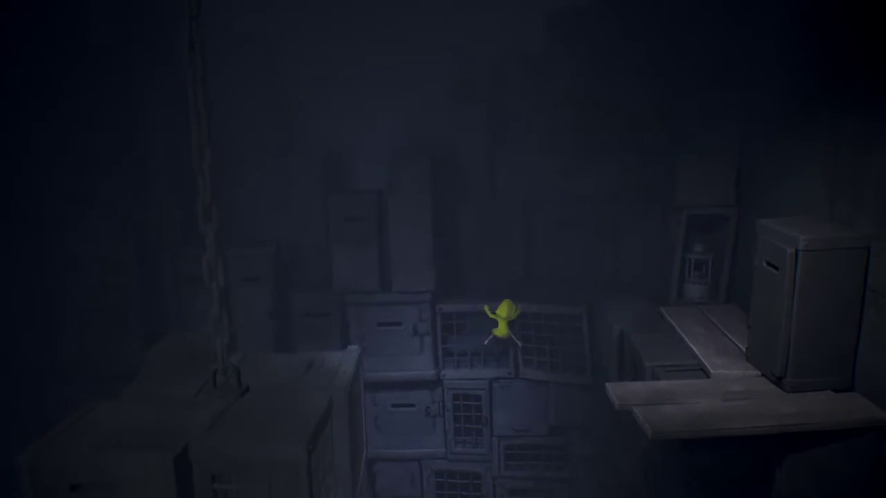
{"action": "key", "text": "w"}
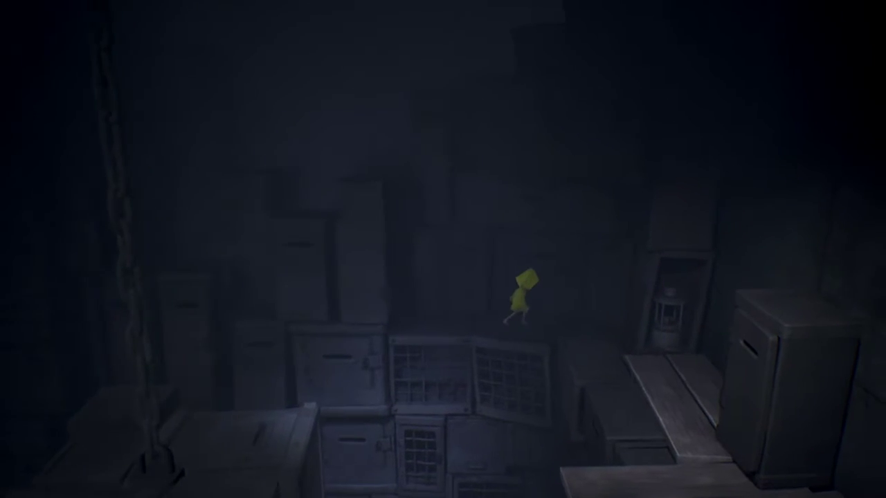
- Walk up the plank to the lit lantern shelf by the tall cabinet, then return to the crates
{"action": "key", "text": "d"}
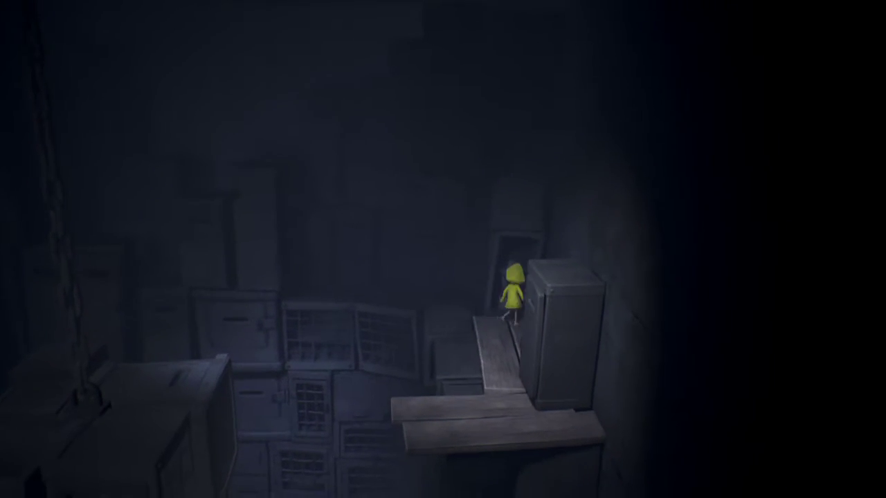
{"action": "key", "text": "w"}
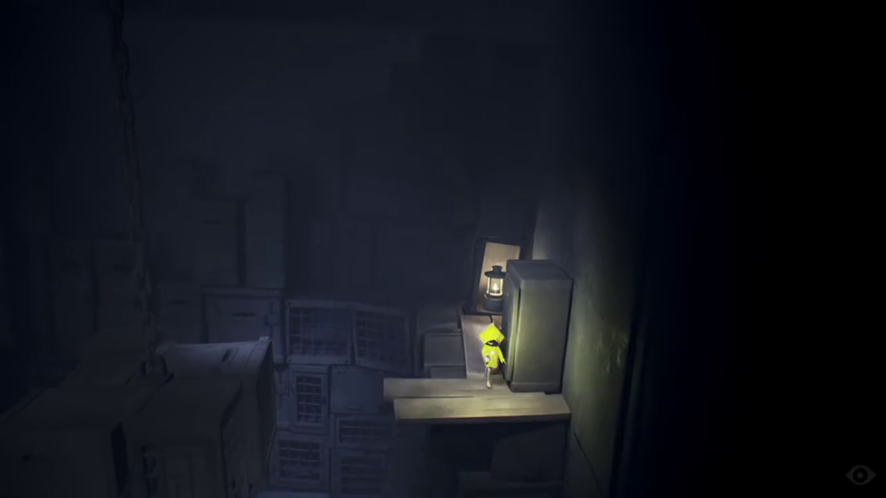
{"action": "key", "text": "d"}
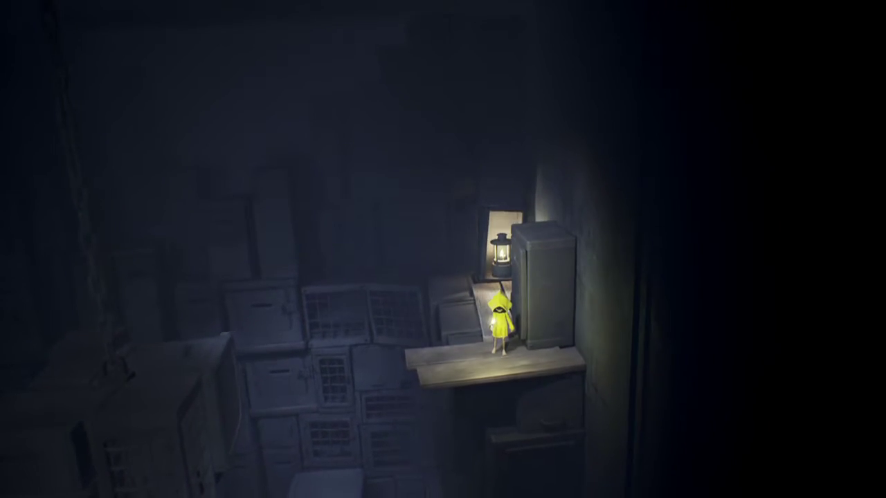
{"action": "key", "text": "a"}
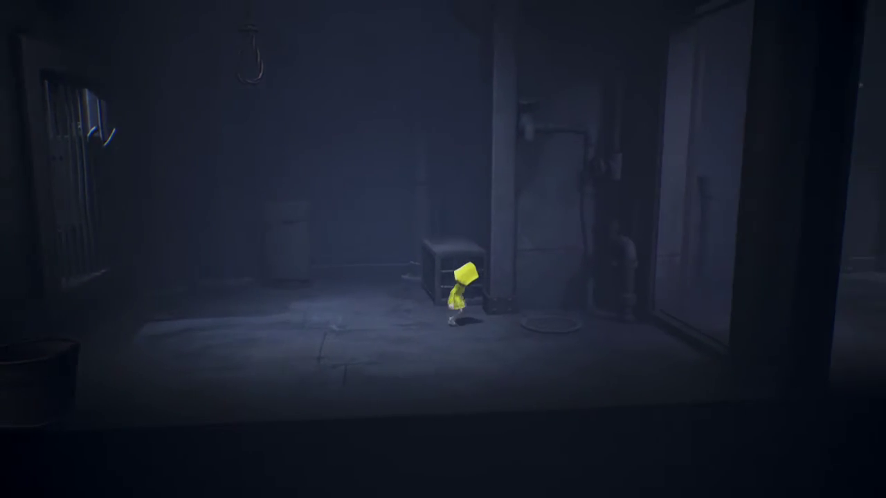
- Walk right past the floor drain, pillar and small box, then jump onto the barred-door step
{"action": "key", "text": "d"}
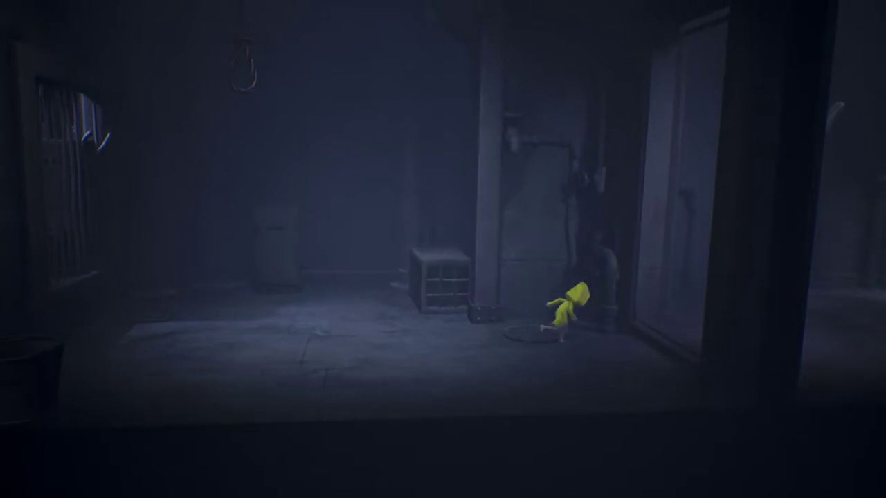
{"action": "key", "text": "d"}
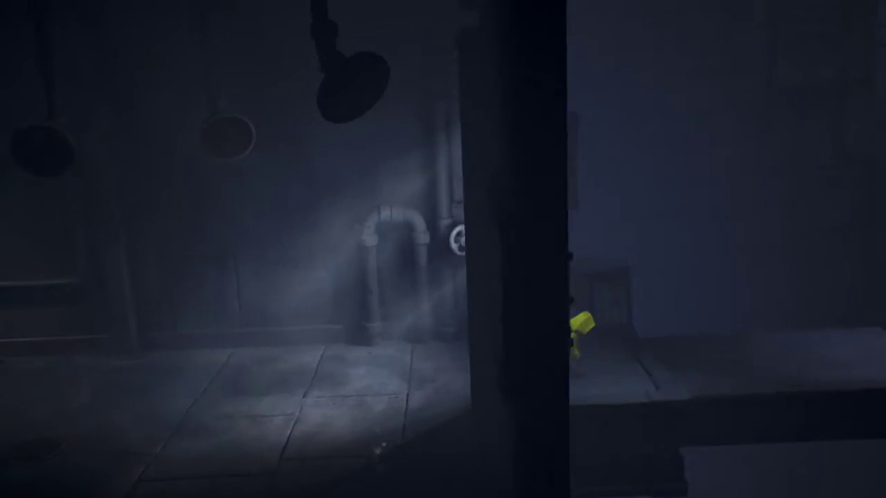
{"action": "key", "text": "d"}
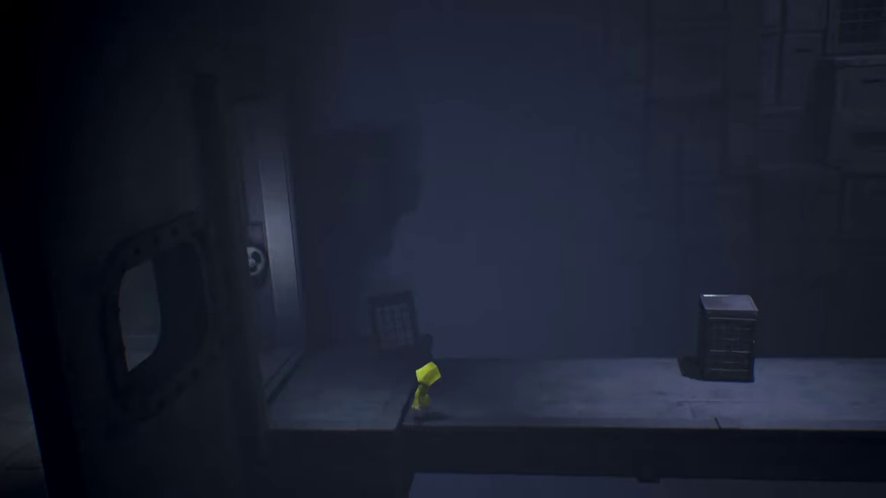
{"action": "key", "text": "d"}
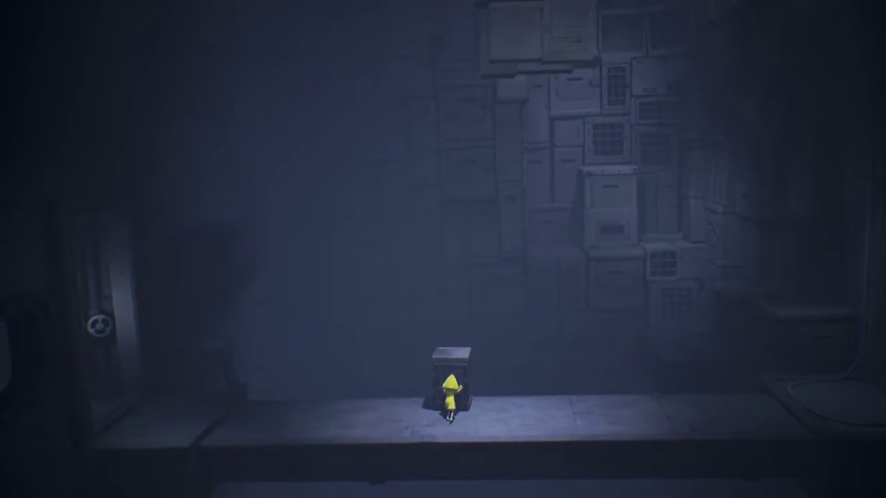
{"action": "key", "text": "d"}
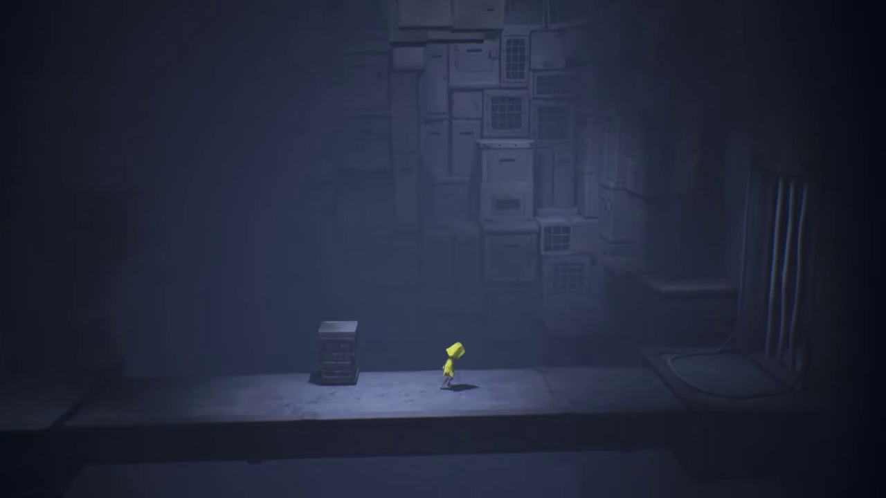
{"action": "key", "text": "d"}
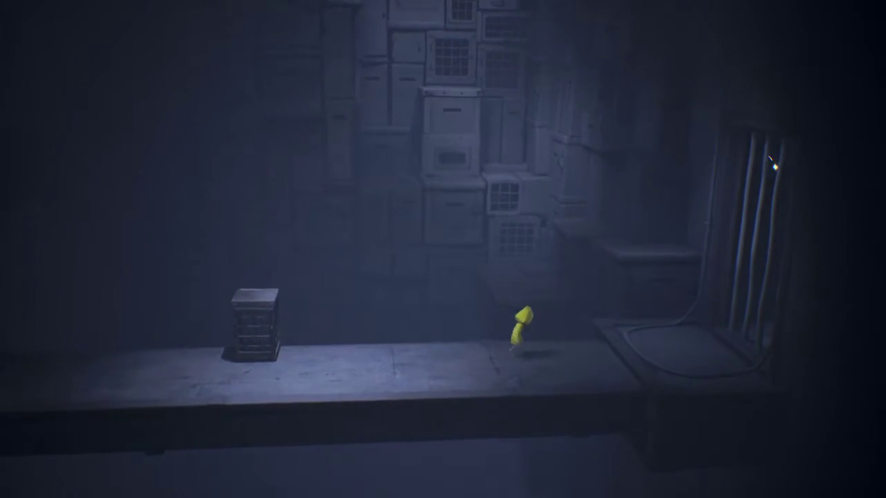
{"action": "key", "text": "d"}
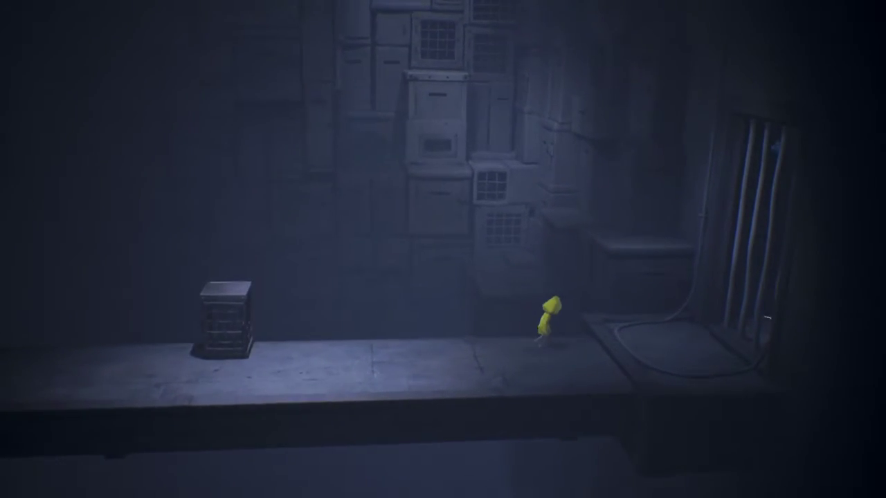
{"action": "key", "text": "space"}
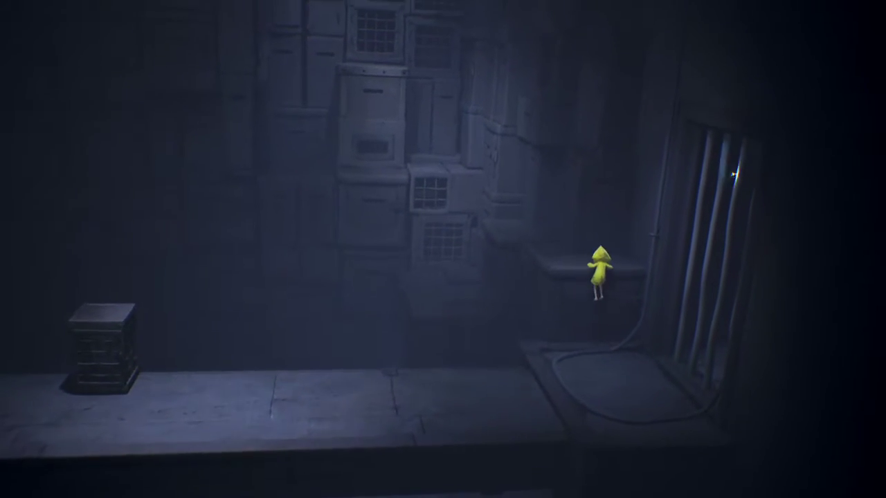
- Climb onto the ledge and a higher box, then walk past the barred box
{"action": "key", "text": "a"}
{"action": "key", "text": "a"}
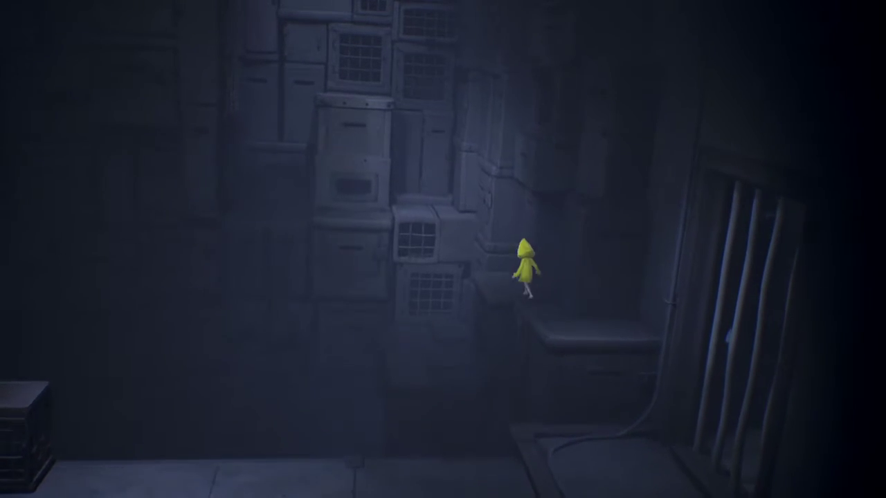
{"action": "key", "text": "space"}
{"action": "key", "text": "a"}
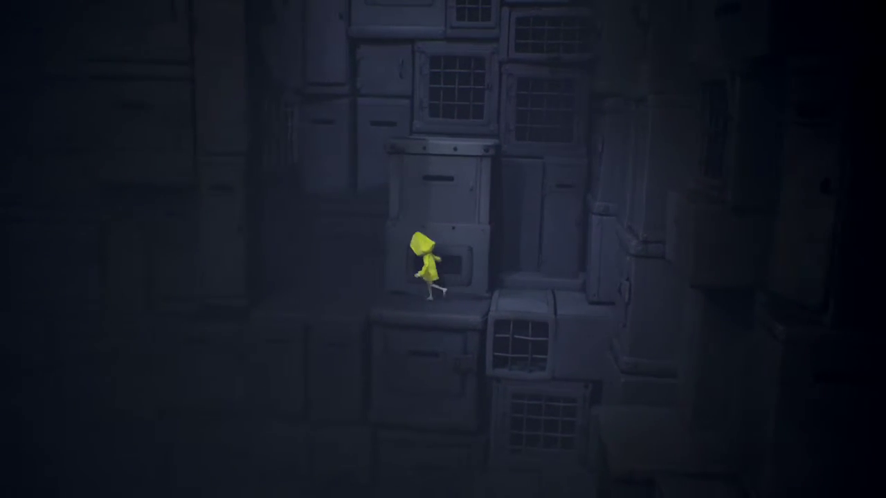
{"action": "key", "text": "a"}
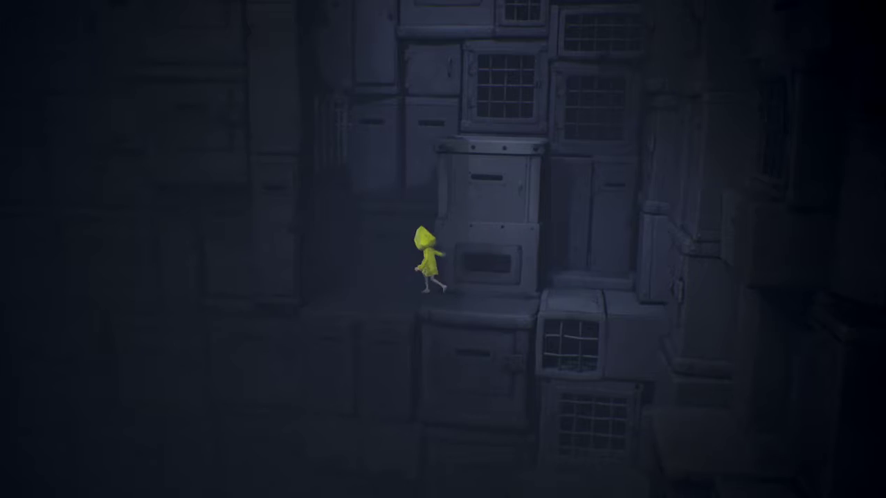
- Scale the box wall onto the barred crate and walk right along the crate tops
{"action": "key", "text": "w"}
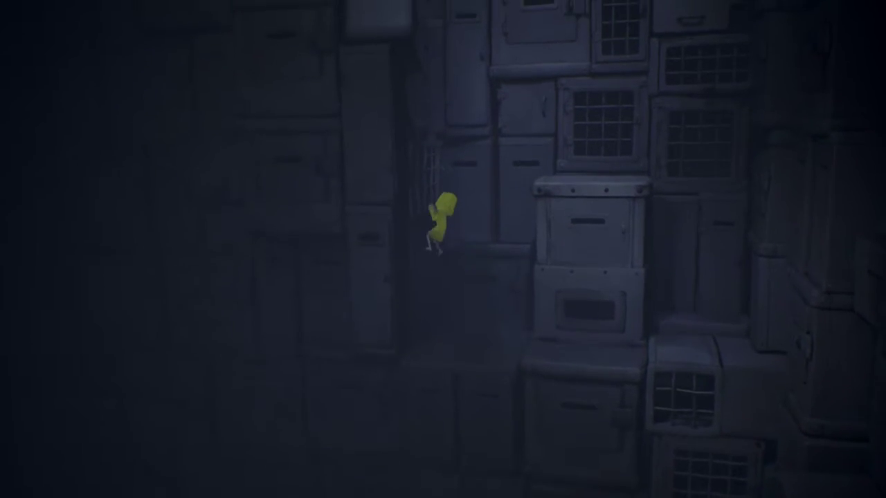
{"action": "key", "text": "space"}
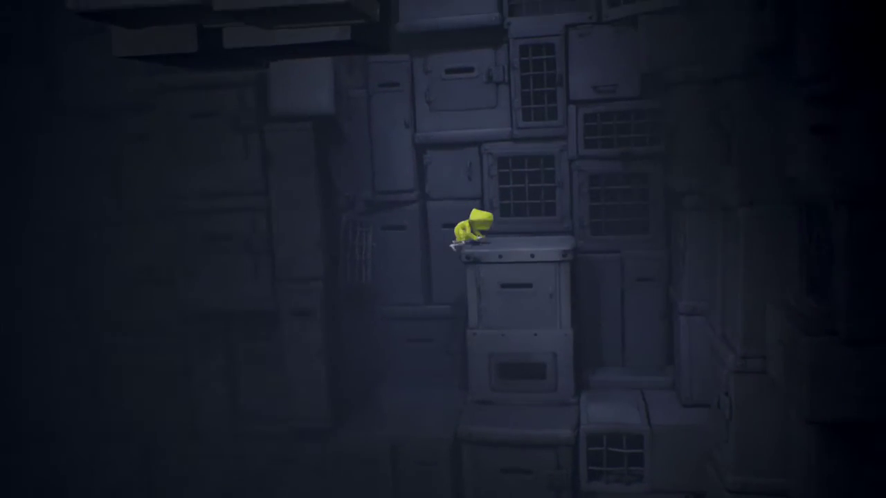
{"action": "key", "text": "space"}
{"action": "key", "text": "w"}
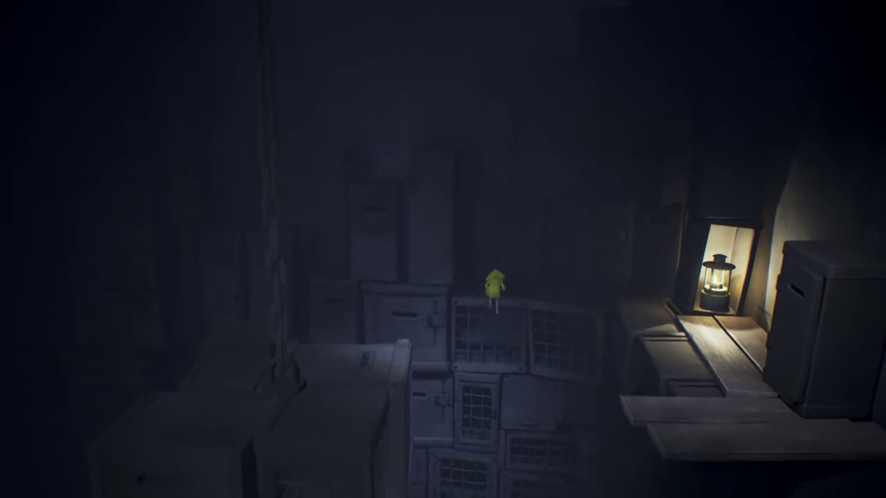
{"action": "key", "text": "d"}
- Visit the lantern ledge, then walk back left across the crates toward the rope
{"action": "key", "text": "d"}
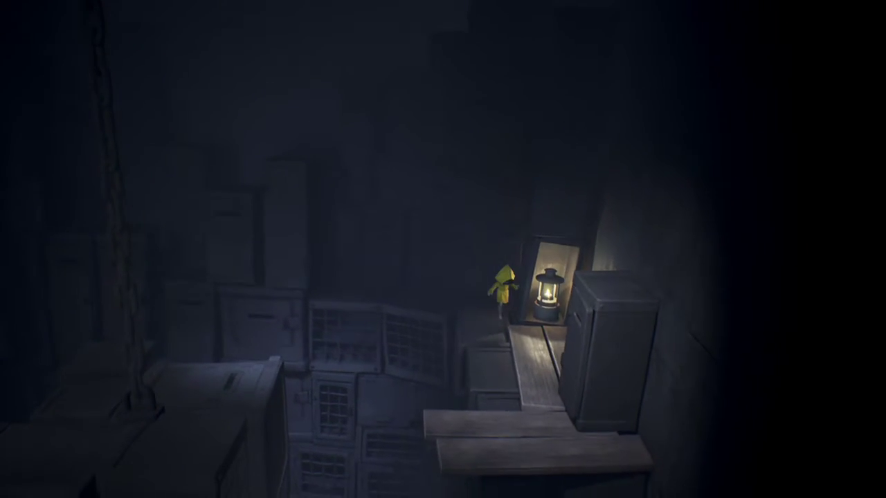
{"action": "key", "text": "d"}
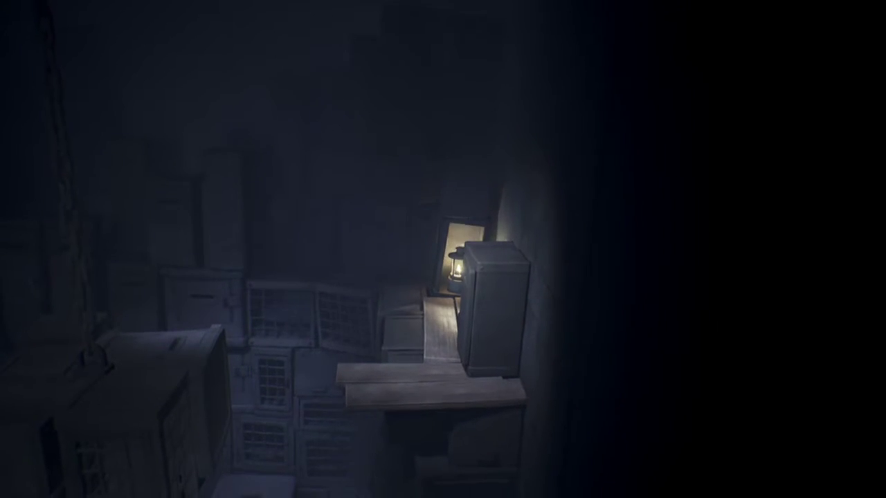
{"action": "key", "text": "s"}
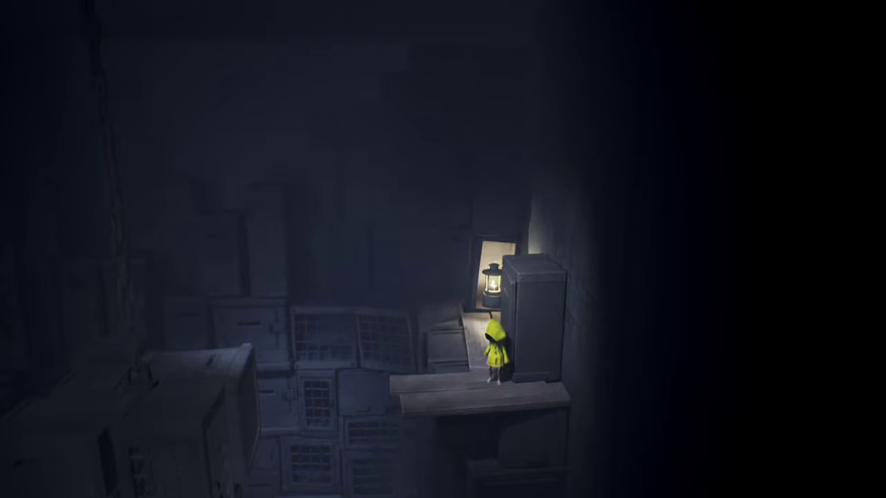
{"action": "key", "text": "a"}
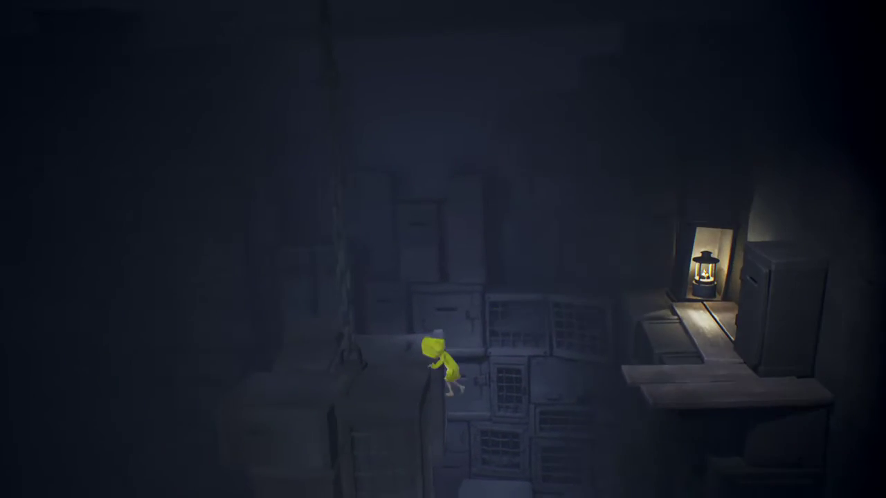
{"action": "key", "text": "w"}
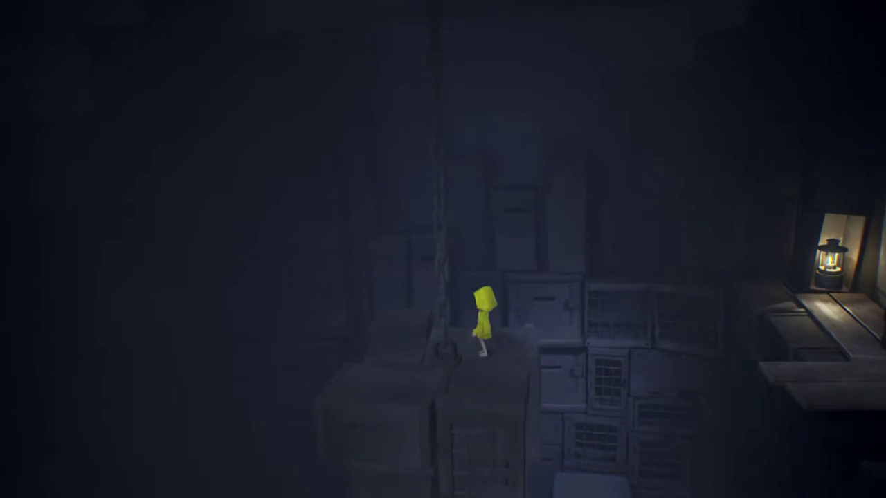
- Grab and release the hanging rope, then climb down onto the crate top by the chain
{"action": "key", "text": "w"}
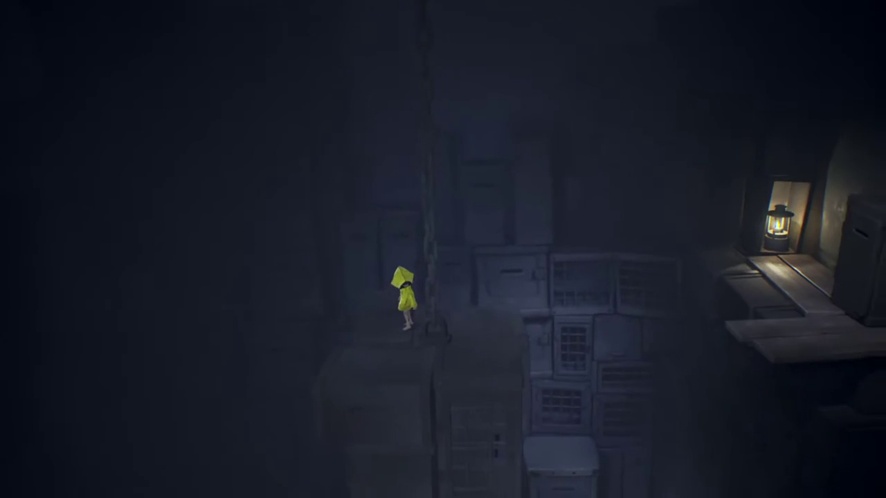
{"action": "key", "text": "s"}
{"action": "key", "text": "d"}
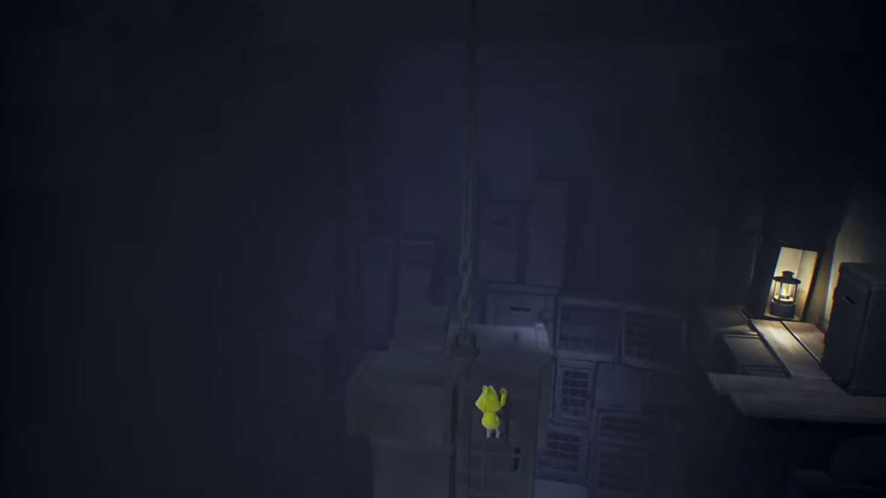
{"action": "key", "text": "w"}
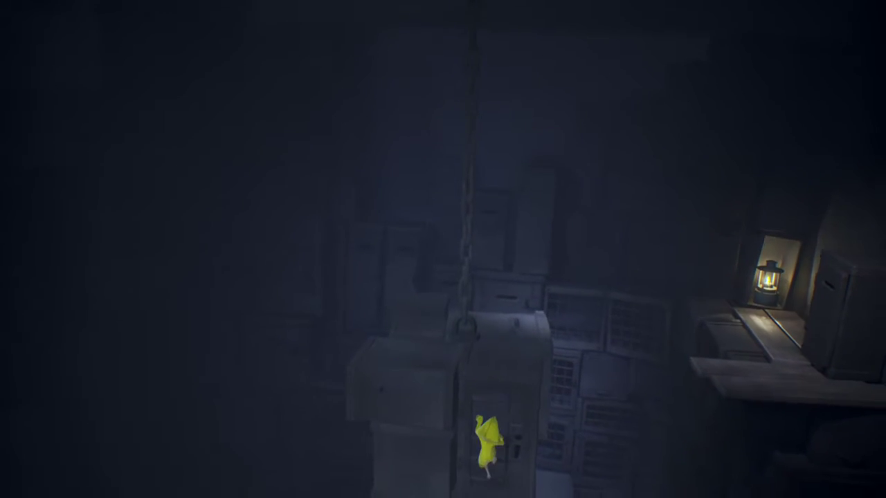
{"action": "key", "text": "s"}
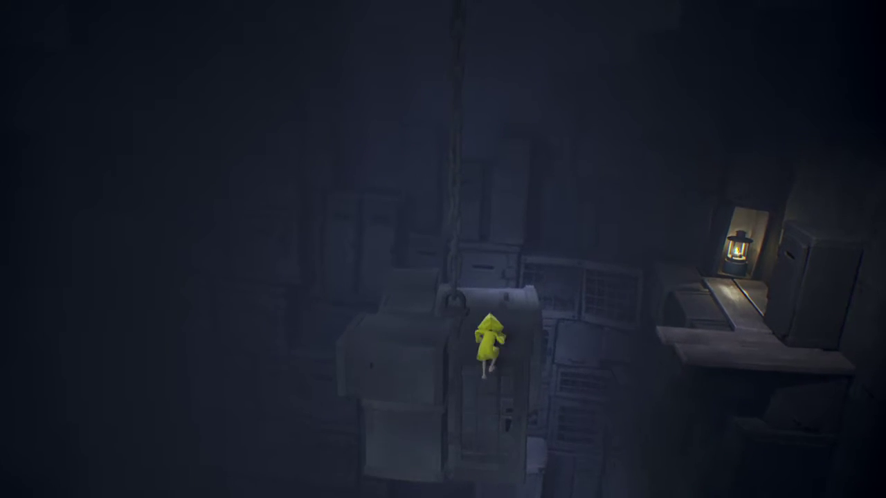
{"action": "key", "text": "w"}
- Walk left to the hanging chain, jump onto it and start climbing
{"action": "key", "text": "d"}
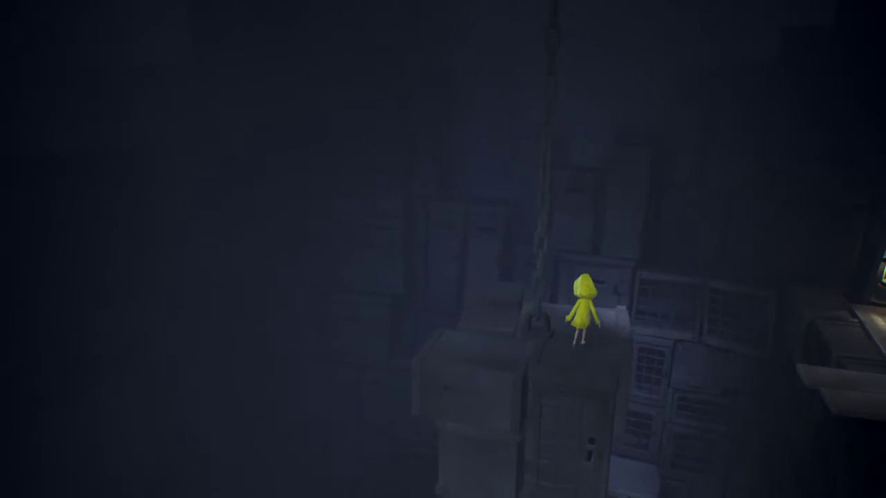
{"action": "key", "text": "a"}
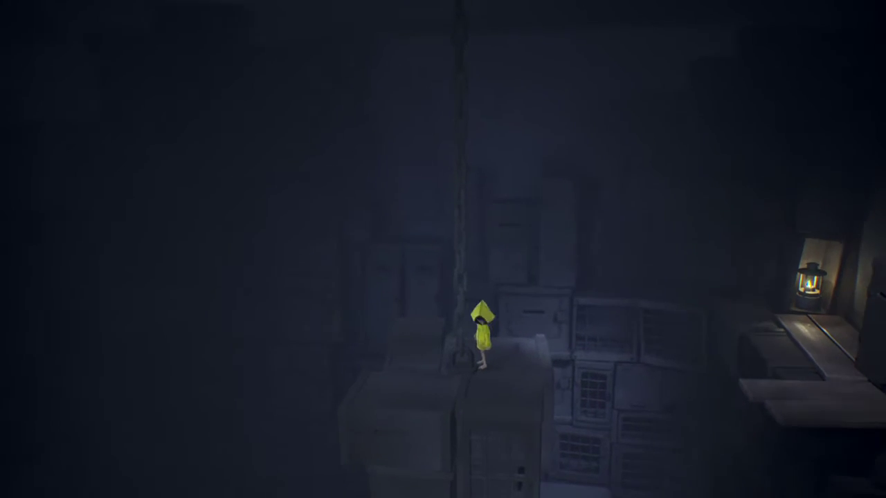
{"action": "key", "text": "space"}
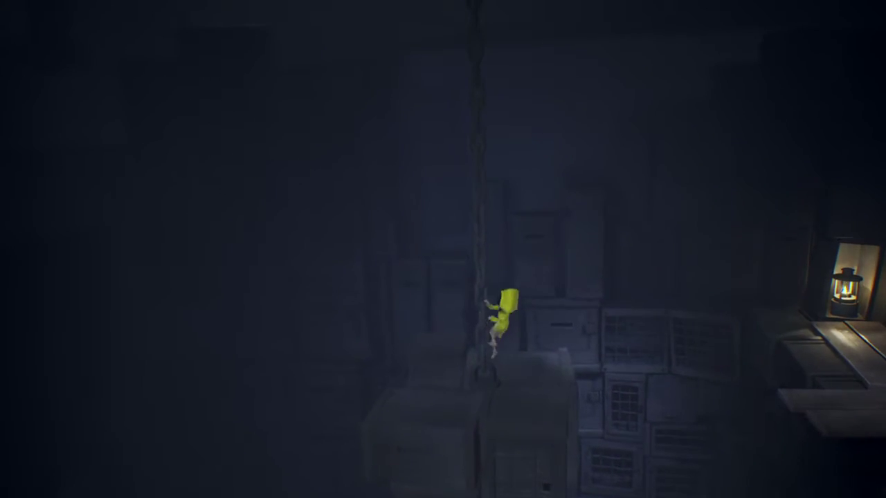
{"action": "key", "text": "w"}
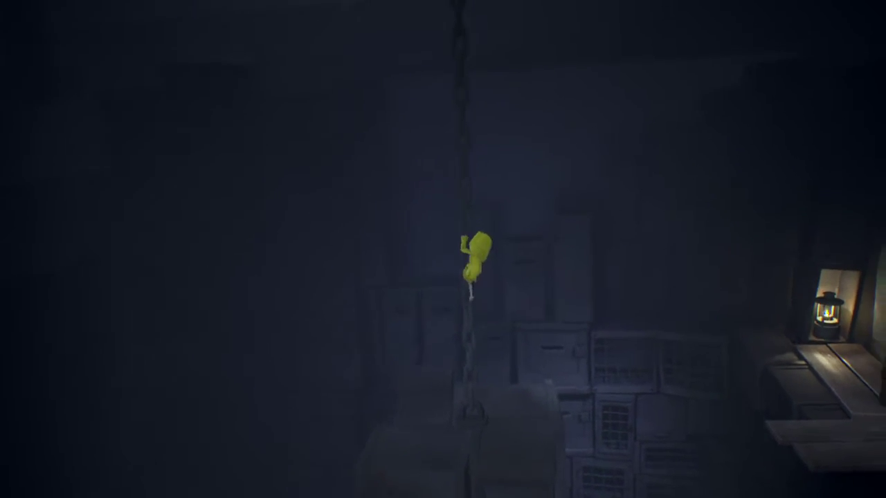
{"action": "key", "text": "w"}
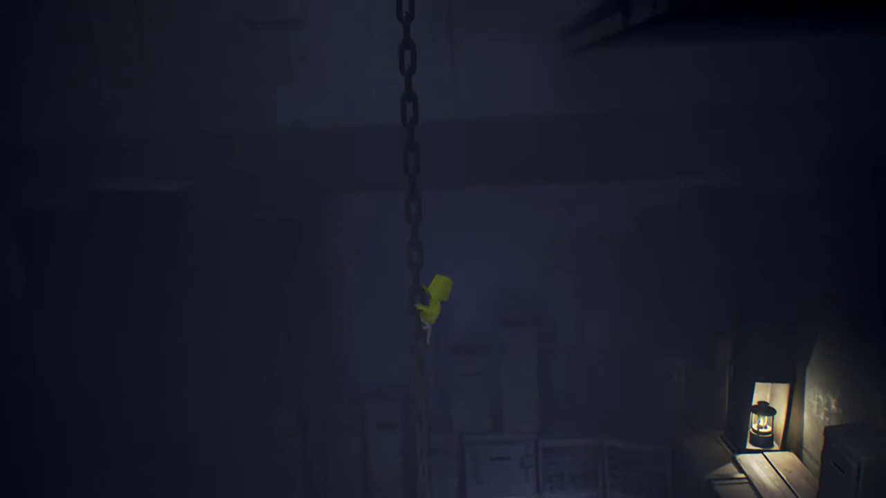
- Climb to the top of the chain and leap onto the lit wooden platform
{"action": "key", "text": "w"}
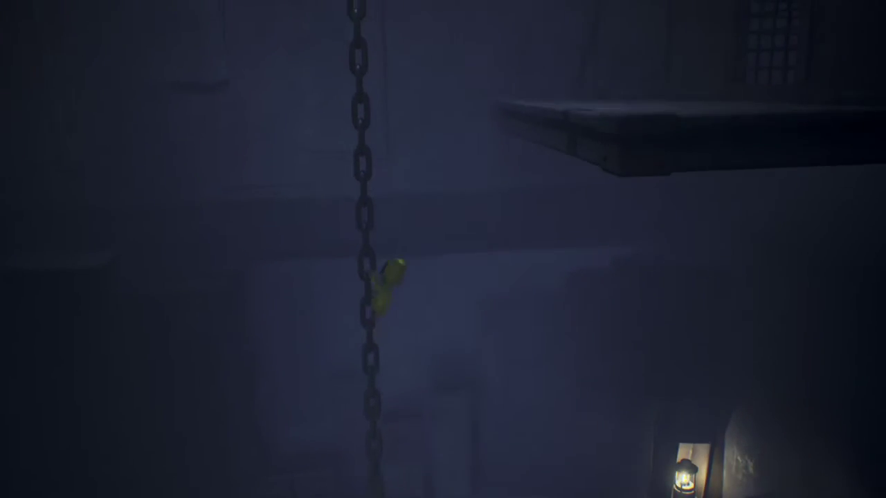
{"action": "key", "text": "w"}
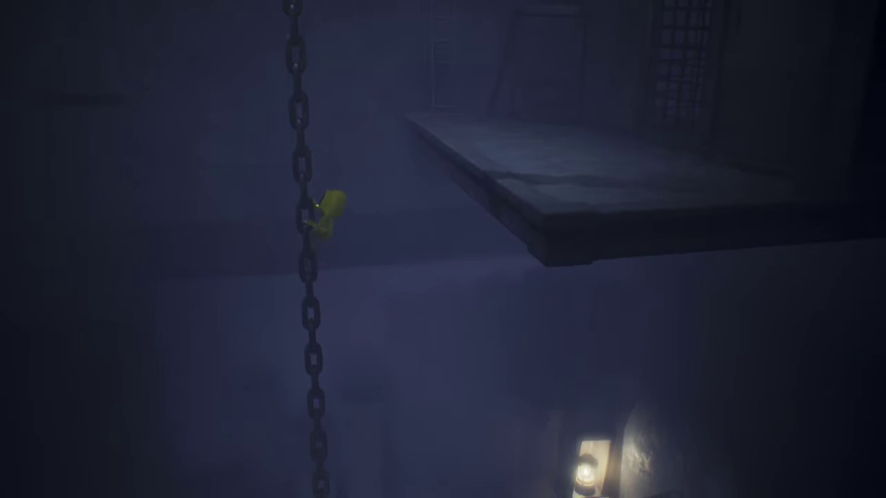
{"action": "key", "text": "w"}
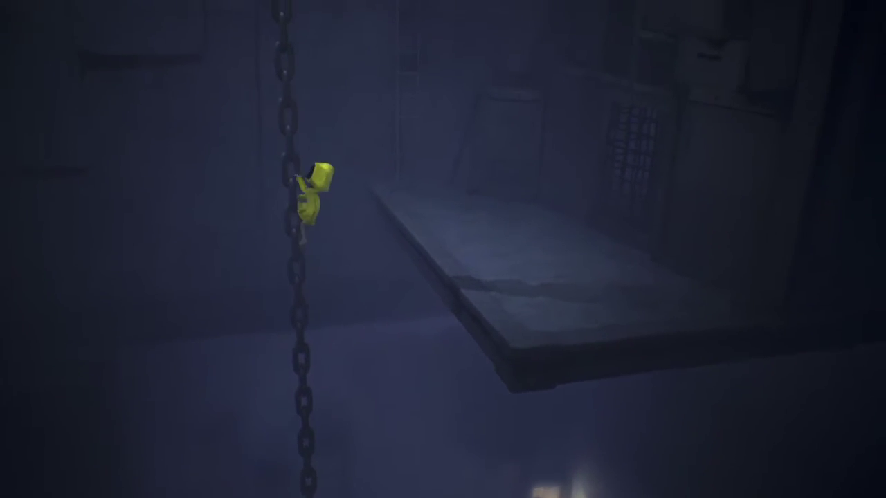
{"action": "key", "text": "w"}
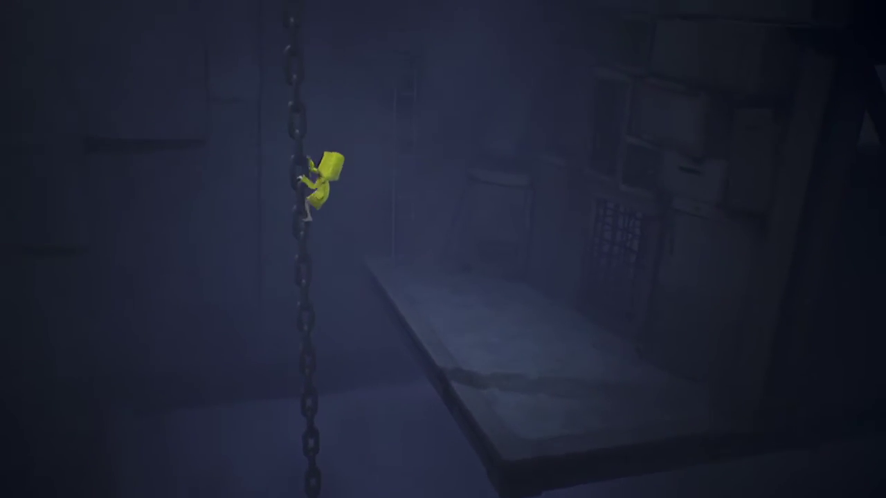
{"action": "key", "text": "w"}
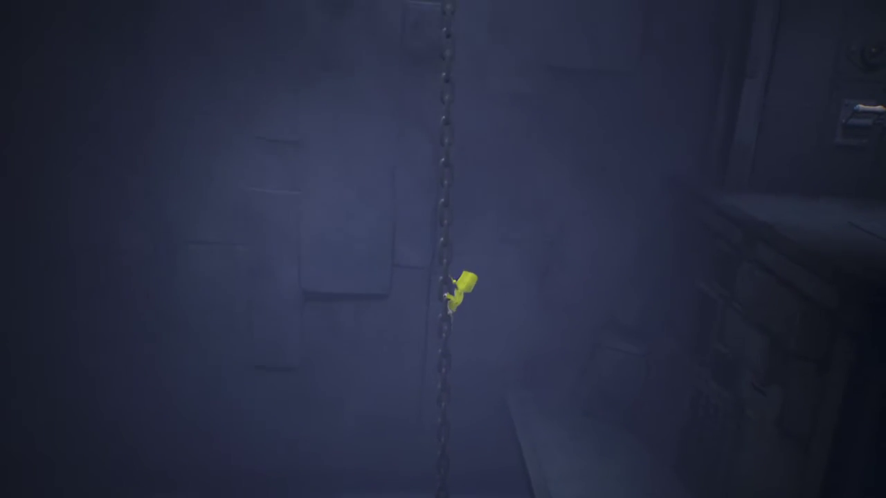
{"action": "key", "text": "w"}
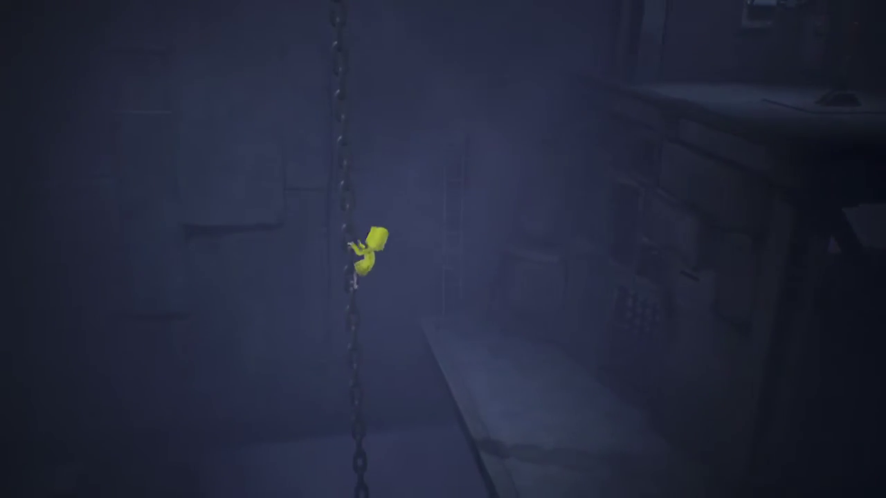
{"action": "key", "text": "w"}
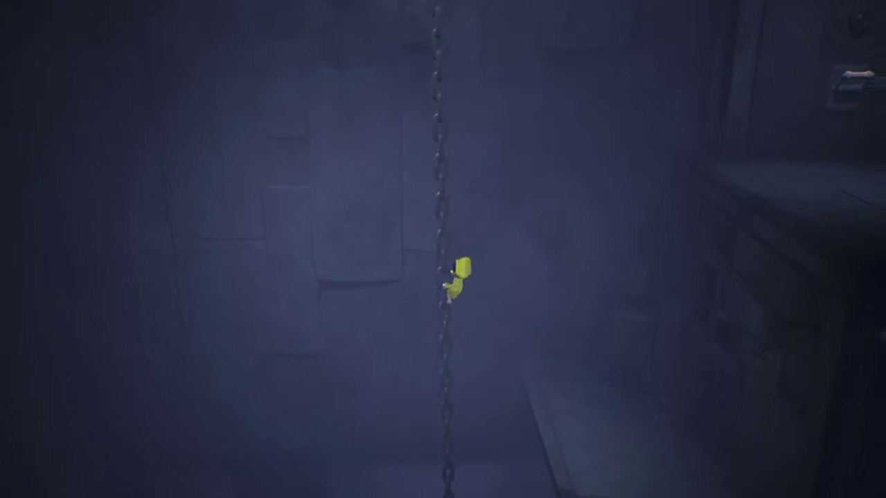
{"action": "key", "text": "d"}
{"action": "key", "text": "space"}
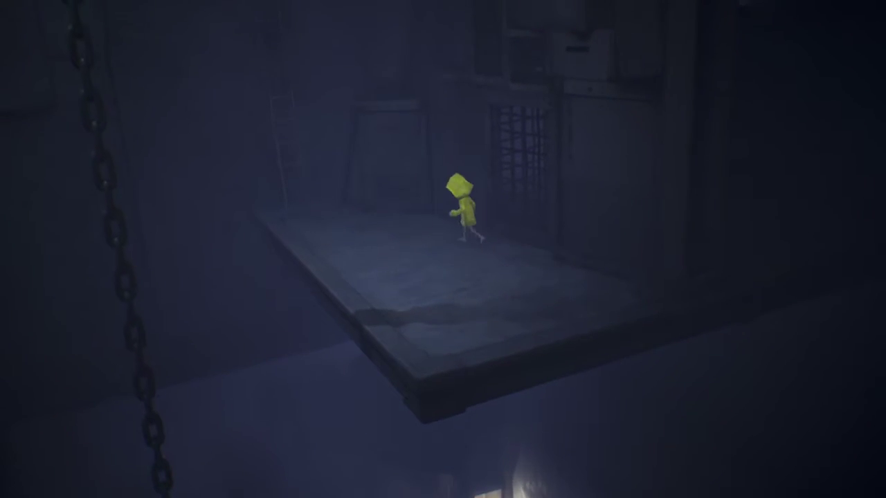
- Climb the ladder at the back of the platform toward the desk
{"action": "key", "text": "w"}
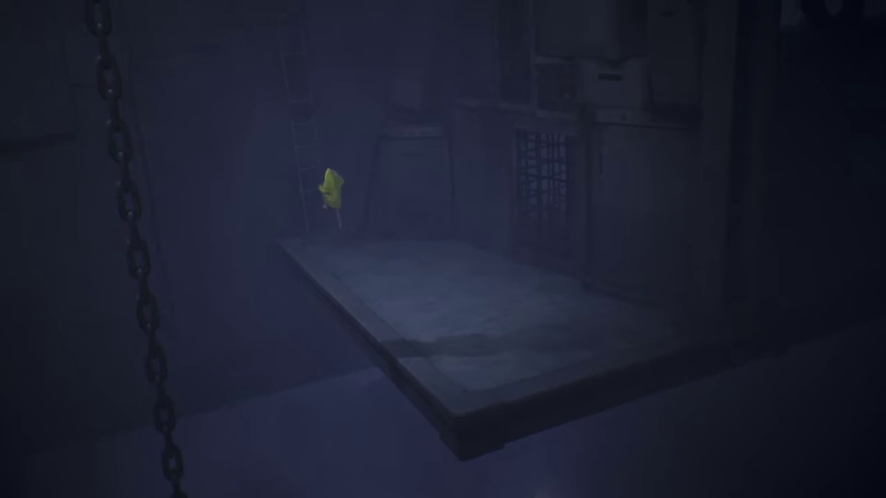
{"action": "key", "text": "w"}
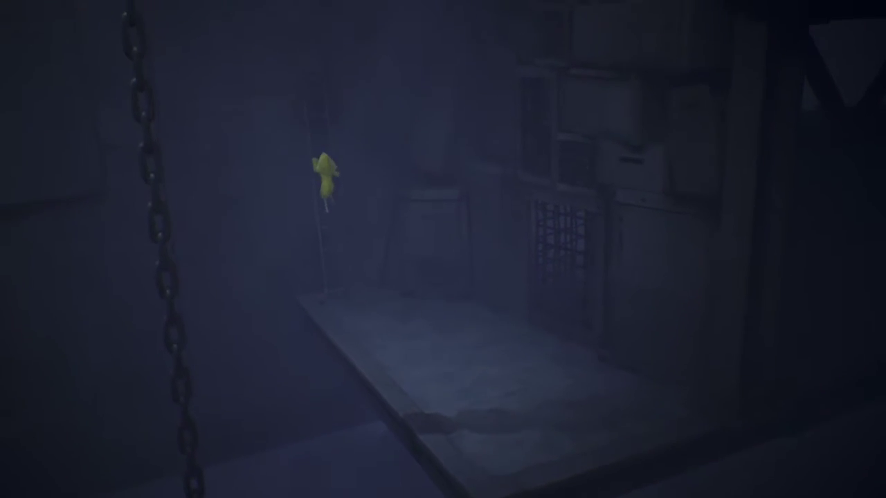
{"action": "key", "text": "w"}
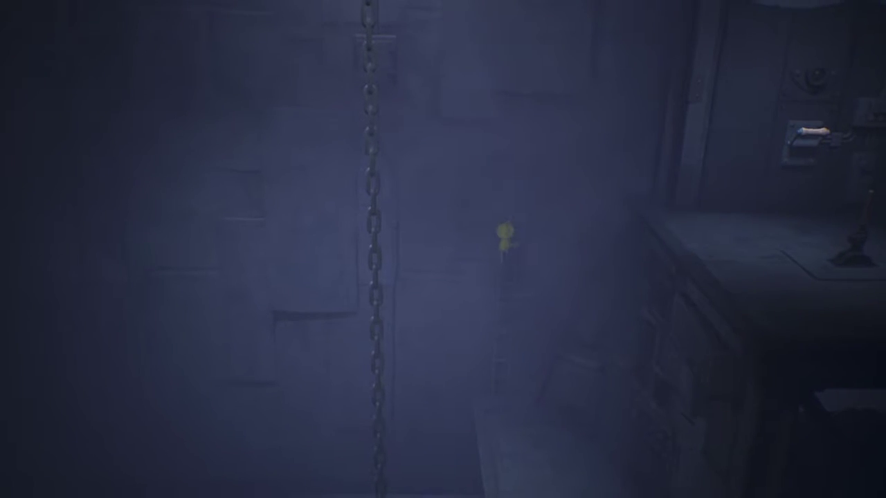
- Drop to the platform, then climb the grate and drawers toward the desk top
{"action": "key", "text": "s"}
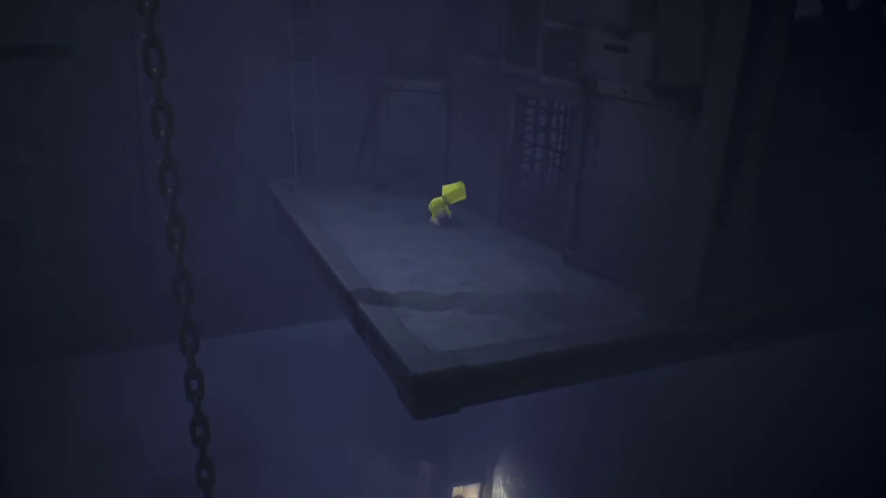
{"action": "key", "text": "w"}
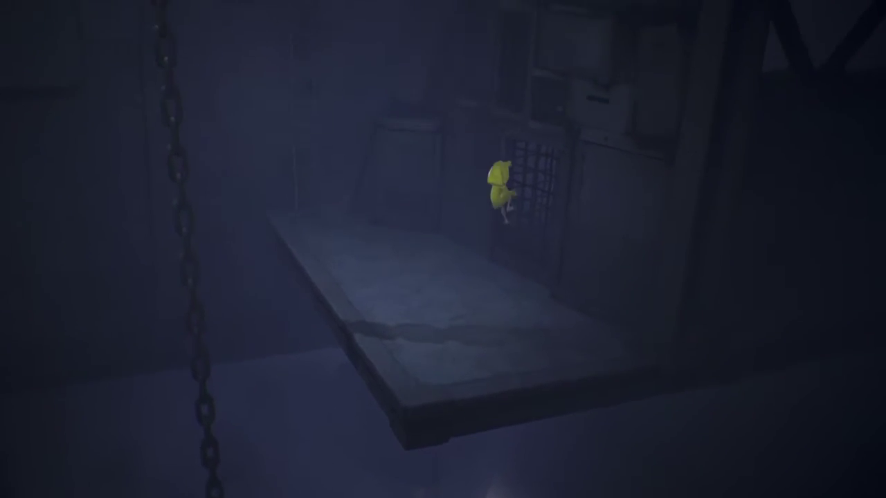
{"action": "key", "text": "w"}
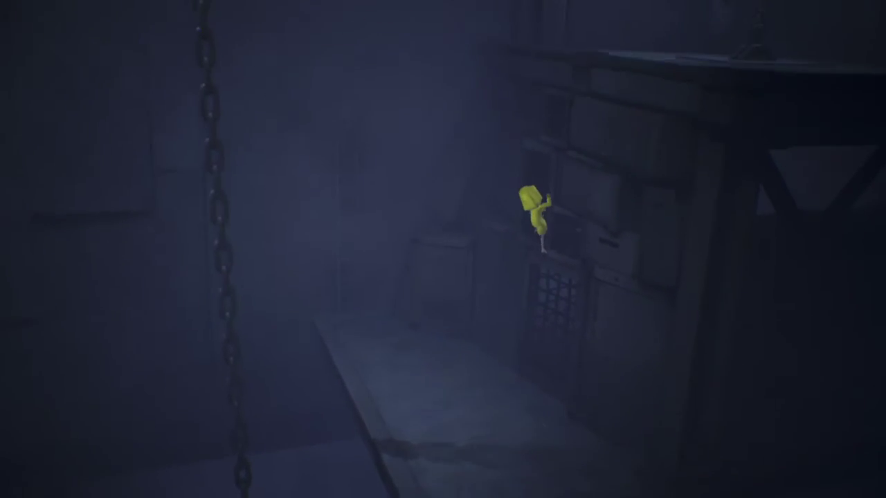
{"action": "key", "text": "w"}
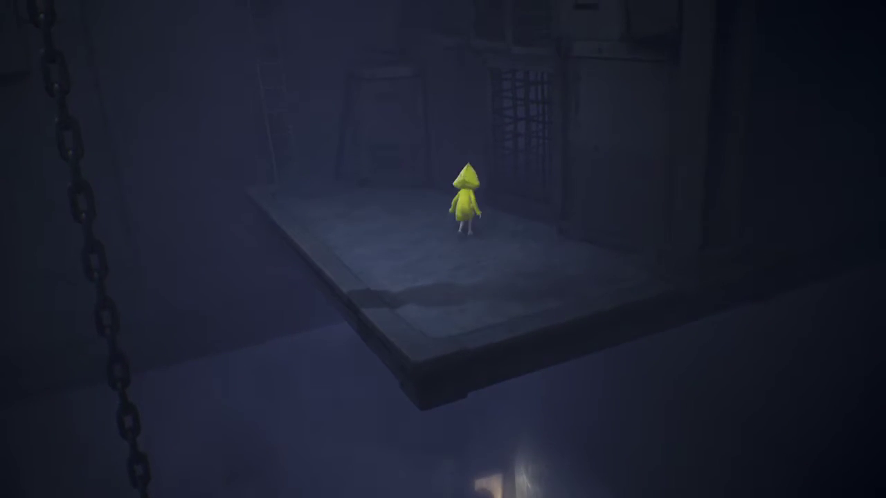
- Climb the grate and drawers again from the platform floor and pull up onto the desk
{"action": "key", "text": "w"}
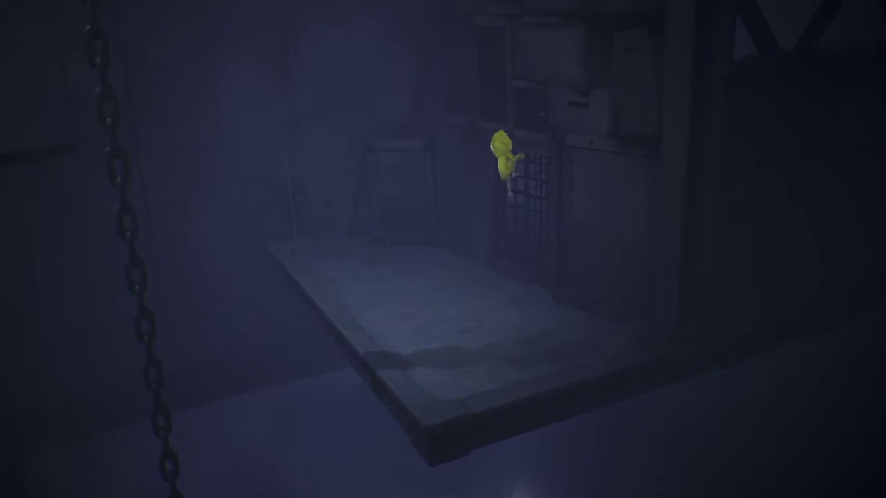
{"action": "key", "text": "w"}
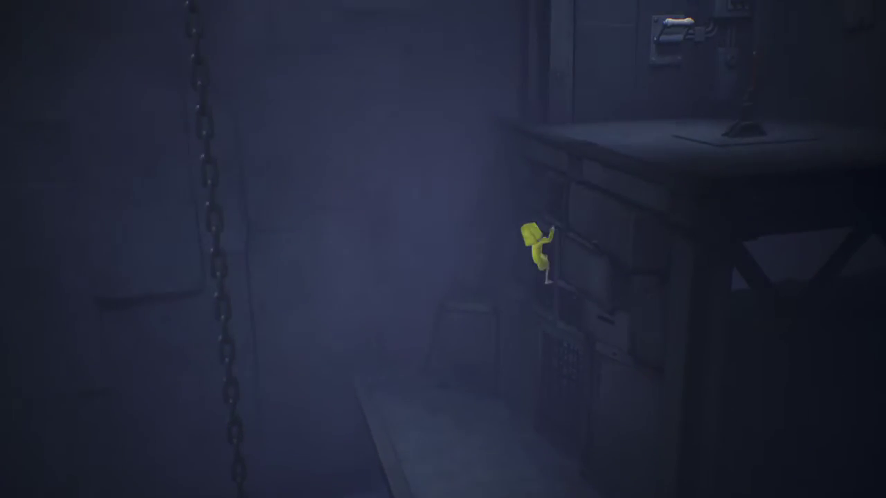
{"action": "key", "text": "w"}
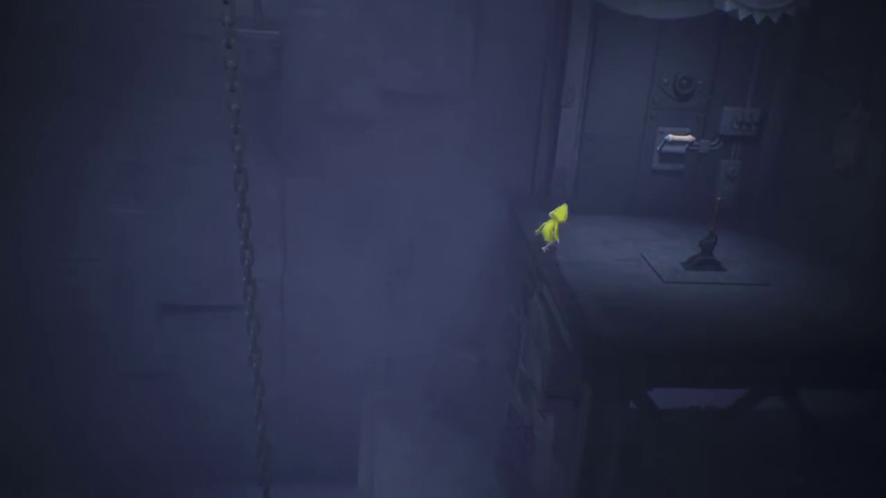
{"action": "key", "text": "d"}
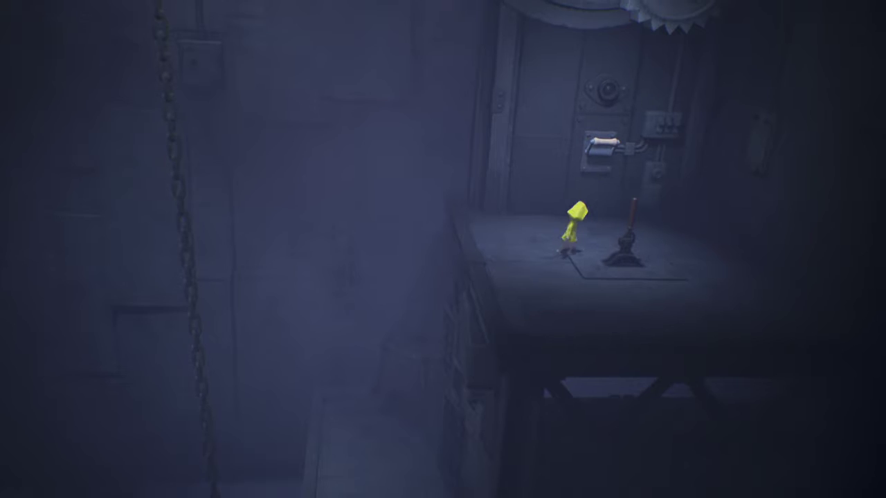
{"action": "key", "text": "d"}
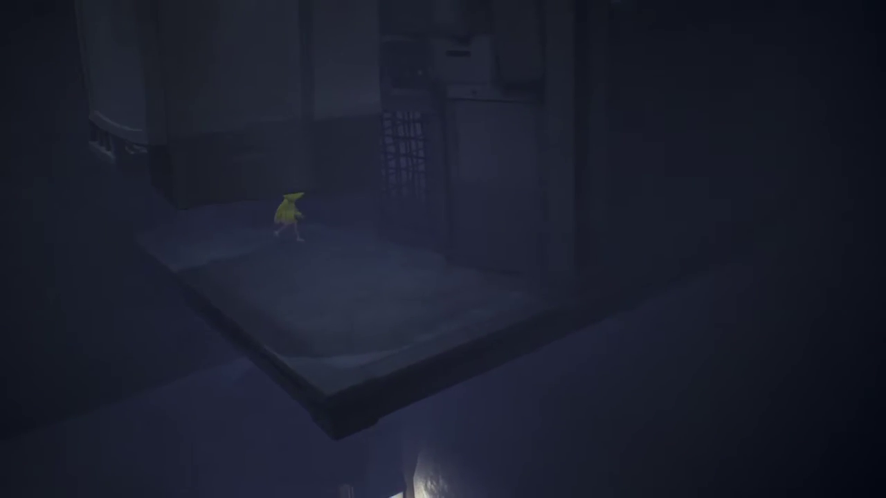
- Turn around and walk back left toward the hanging block
{"action": "key", "text": "a"}
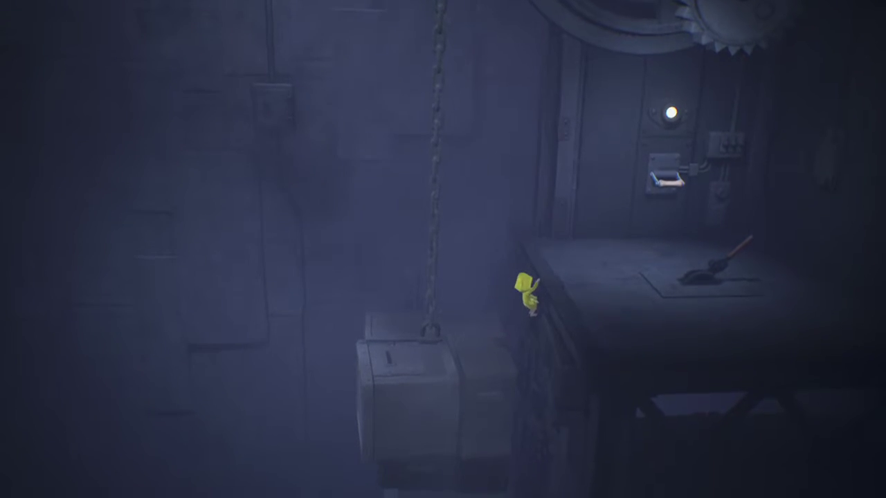
- Climb the desk edge and walk along the desk top to the lever
{"action": "key", "text": "w"}
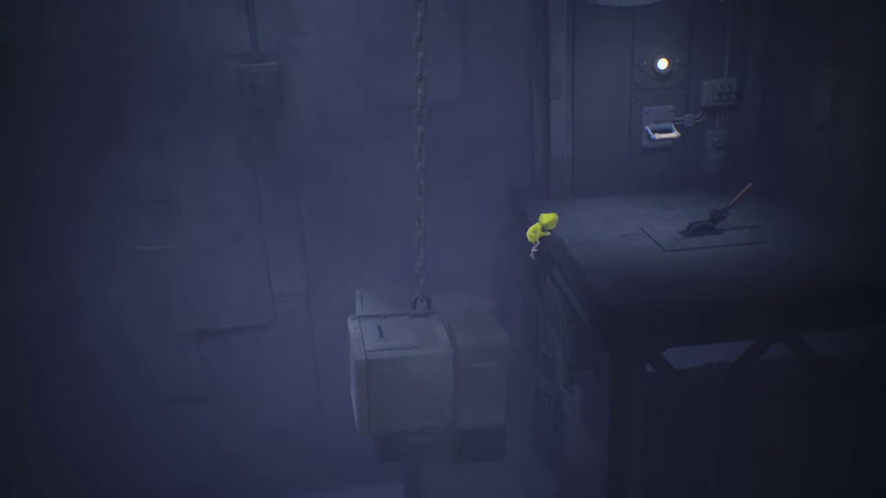
{"action": "key", "text": "d"}
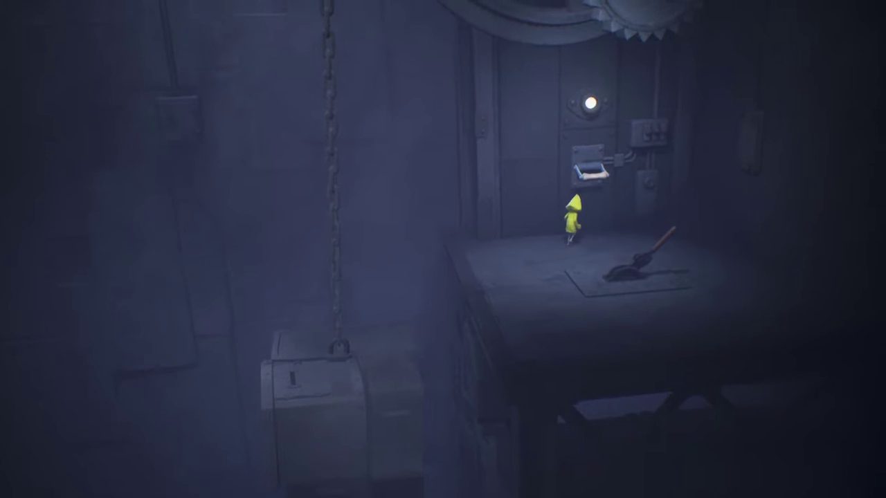
{"action": "key", "text": "d"}
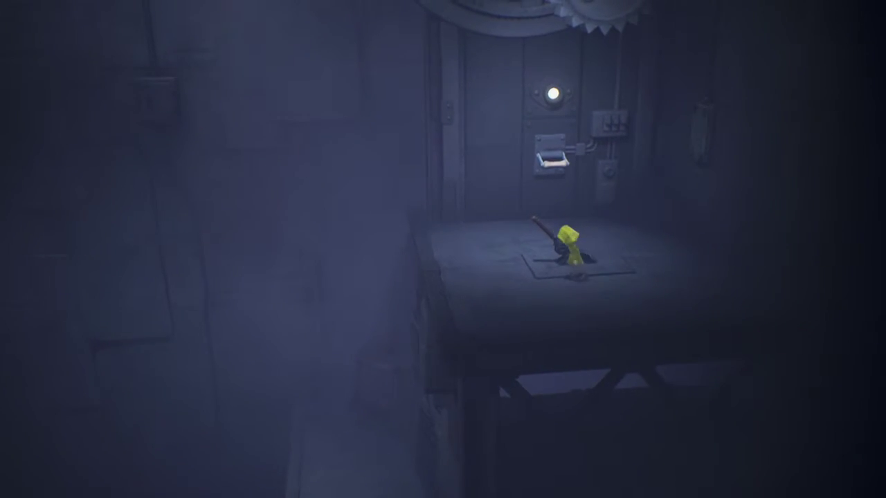
- Walk from the lever off the left edge and cross the lower platform
{"action": "key", "text": "a"}
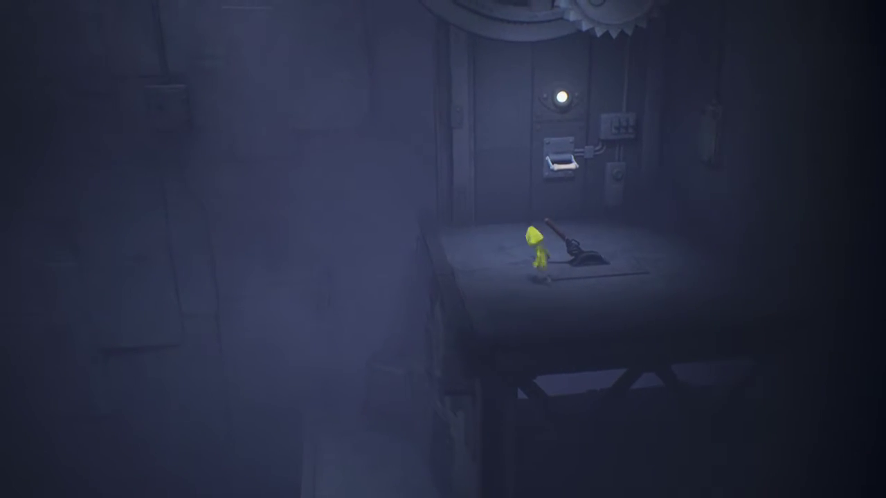
{"action": "key", "text": "a"}
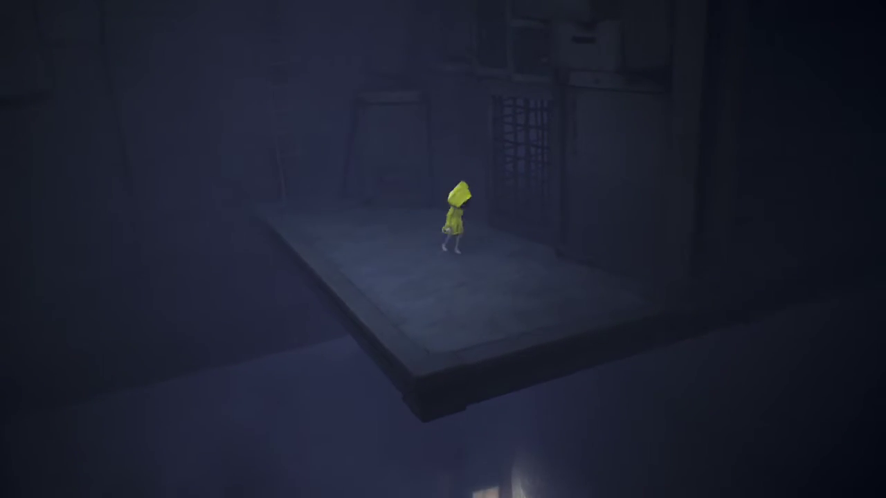
{"action": "key", "text": "d"}
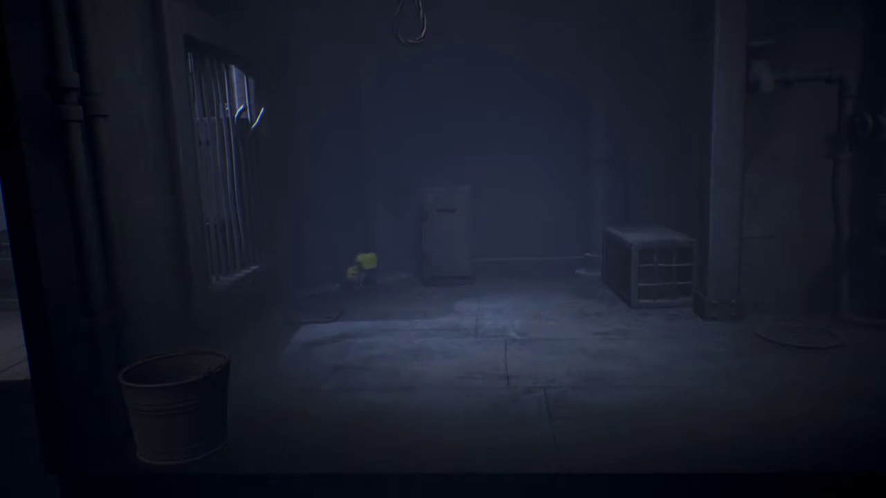
- Walk right through the noose room and shower room, behind the pillar, onto the ledge
{"action": "key", "text": "s"}
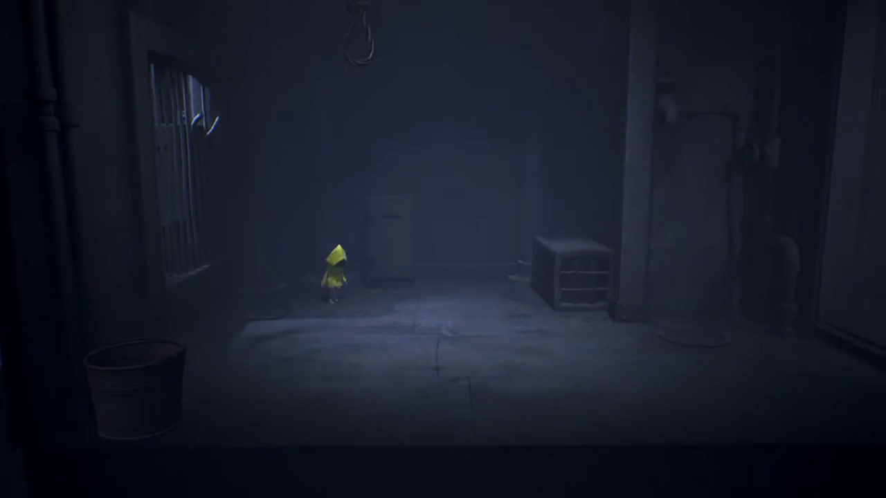
{"action": "key", "text": "d"}
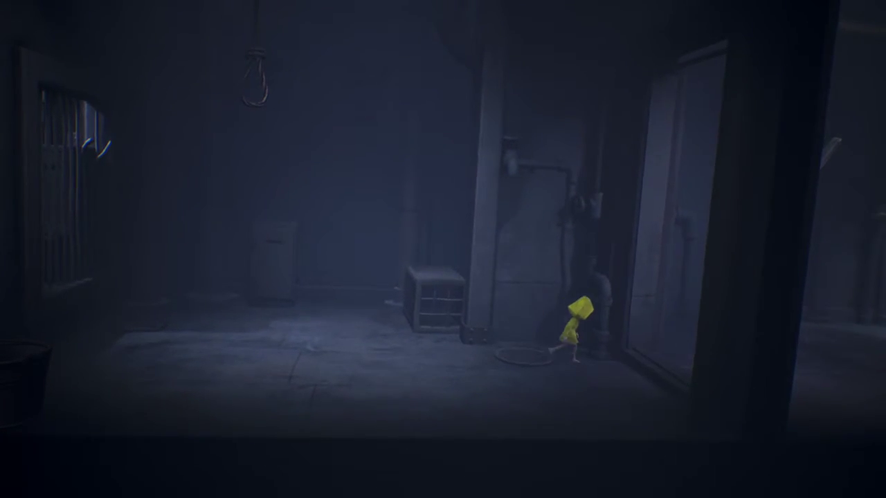
{"action": "key", "text": "d"}
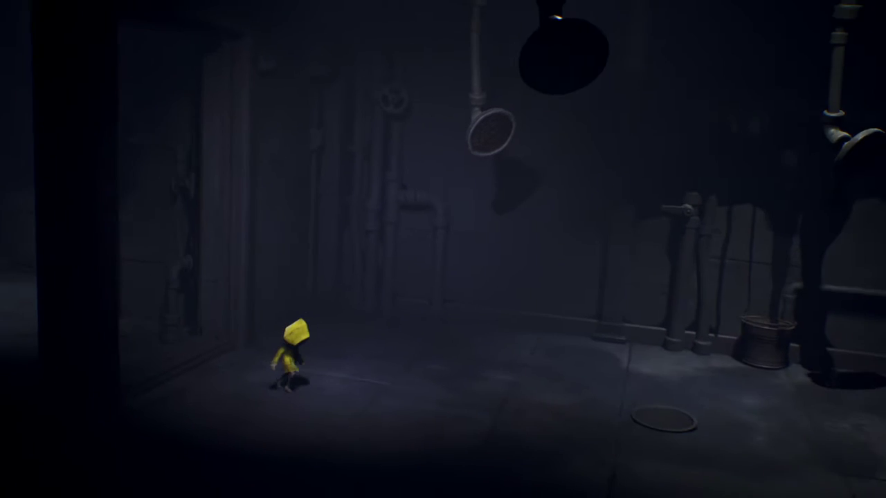
{"action": "key", "text": "d"}
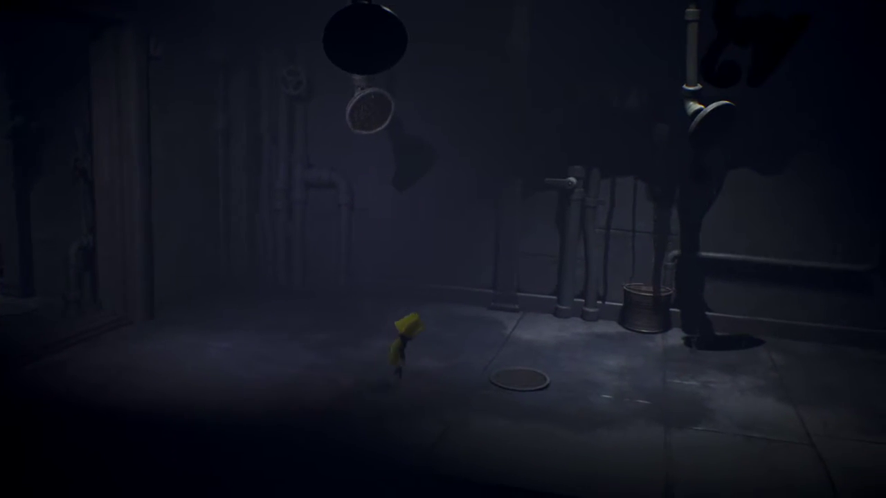
{"action": "key", "text": "d"}
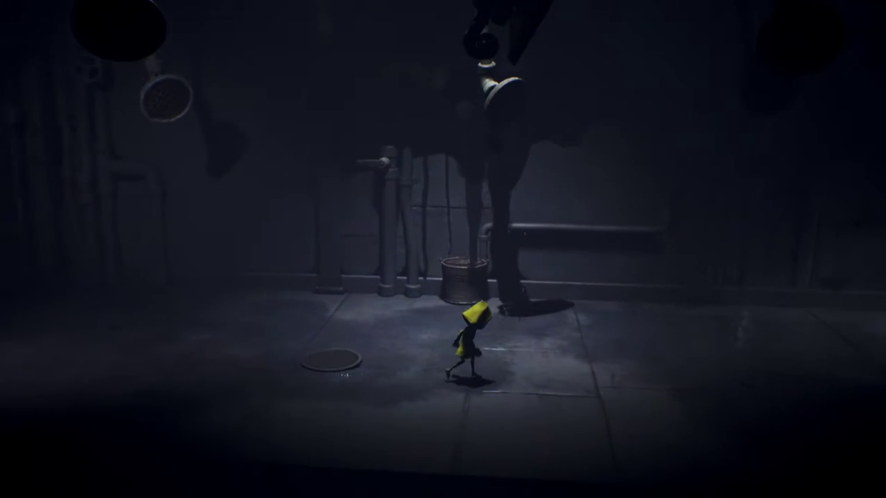
{"action": "key", "text": "d"}
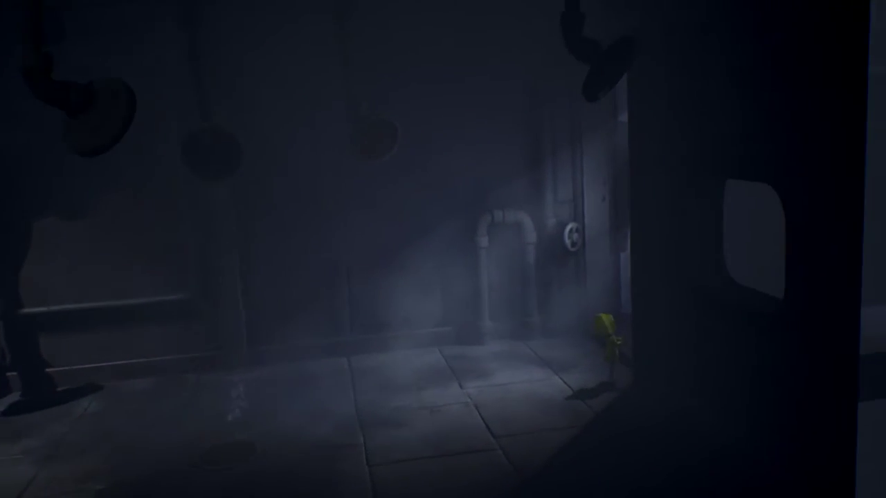
{"action": "key", "text": "d"}
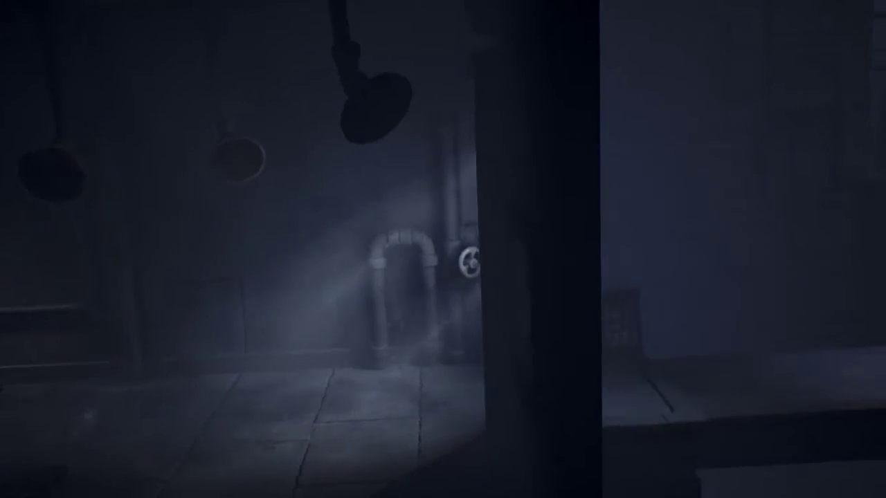
{"action": "key", "text": "d"}
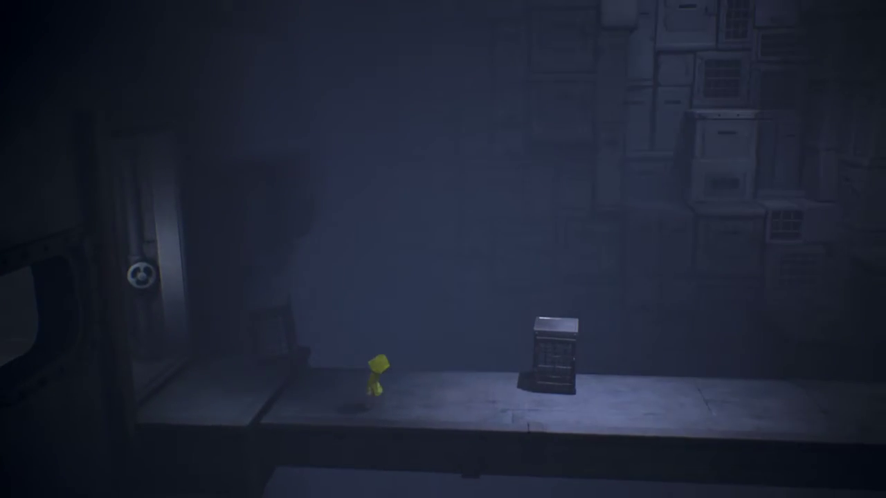
- Walk right along the ledge past the small box to the barred door
{"action": "key", "text": "d"}
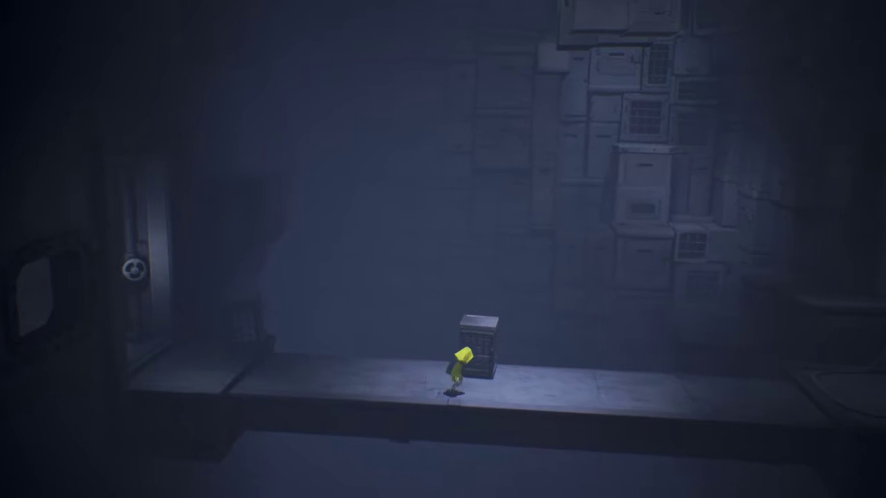
{"action": "key", "text": "d"}
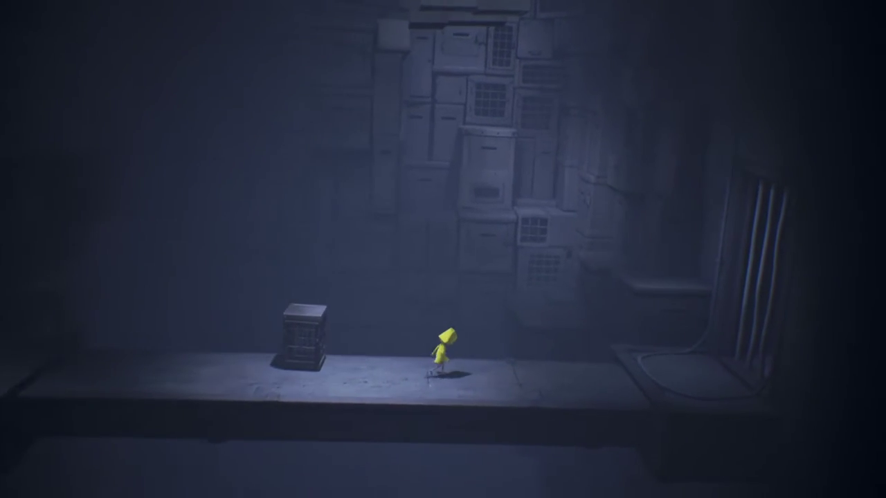
{"action": "key", "text": "d"}
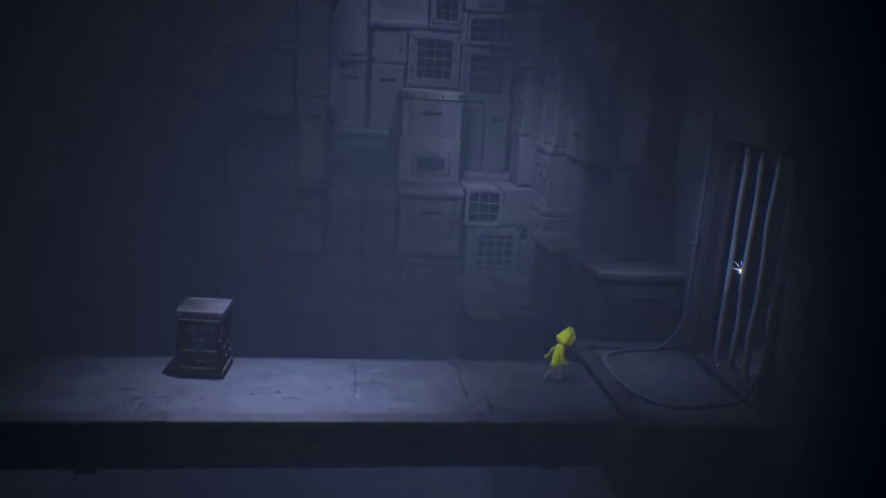
{"action": "key", "text": "d"}
- Climb the raised ledge by the door, then step left onto the low stacked crate
{"action": "key", "text": "space"}
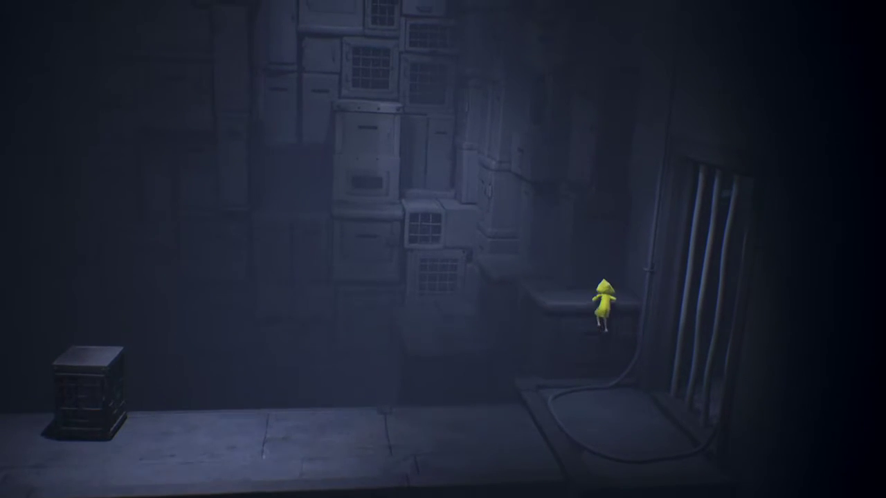
{"action": "key", "text": "w"}
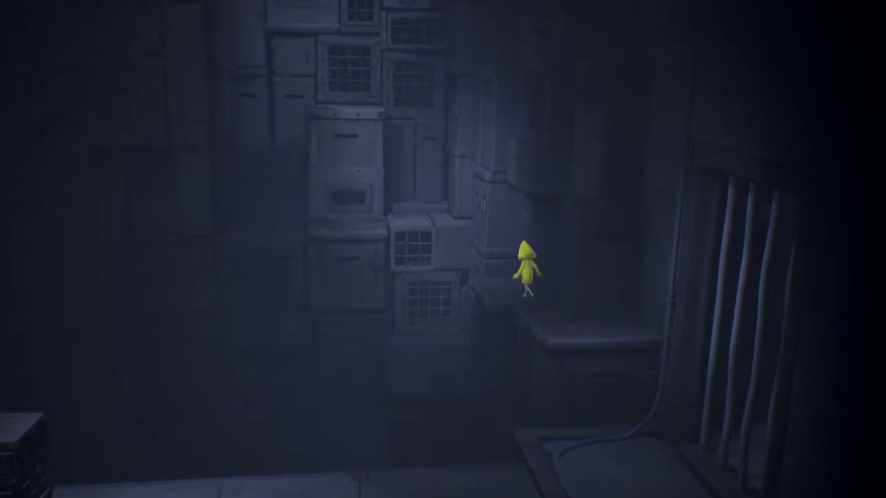
{"action": "key", "text": "a"}
{"action": "key", "text": "space"}
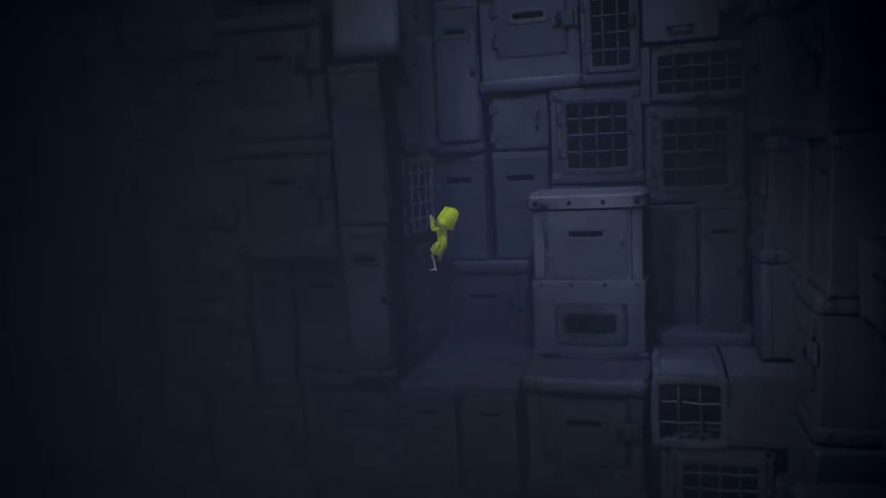
{"action": "key", "text": "w"}
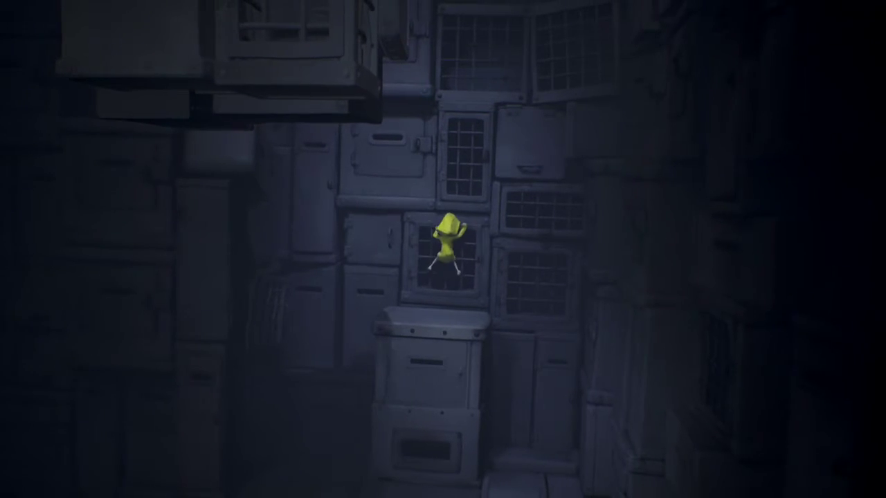
- Climb the crate wall and the barred cage fronts toward the lantern at the top
{"action": "key", "text": "w"}
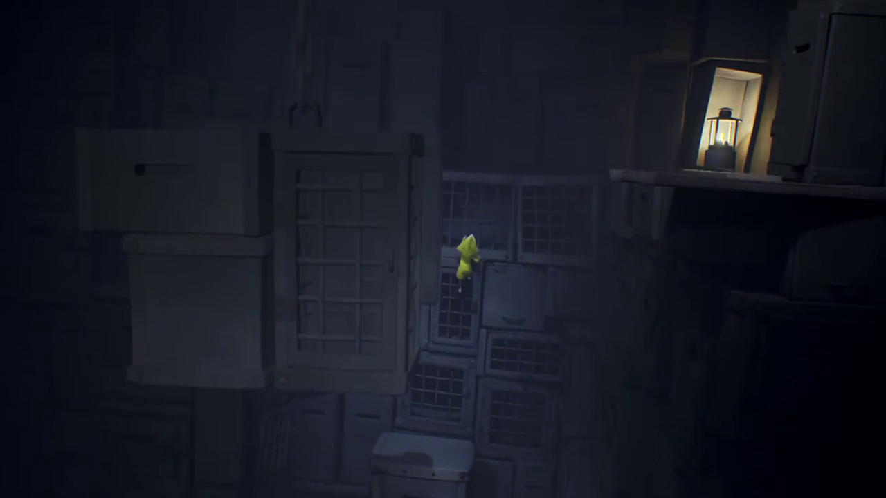
{"action": "key", "text": "w"}
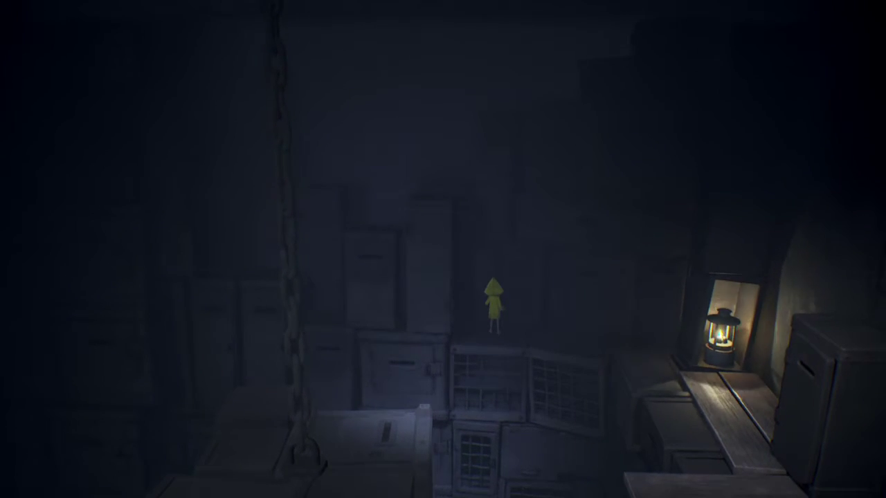
- Walk across the crate tops to the lantern plank, then drop back onto the crates
{"action": "key", "text": "d"}
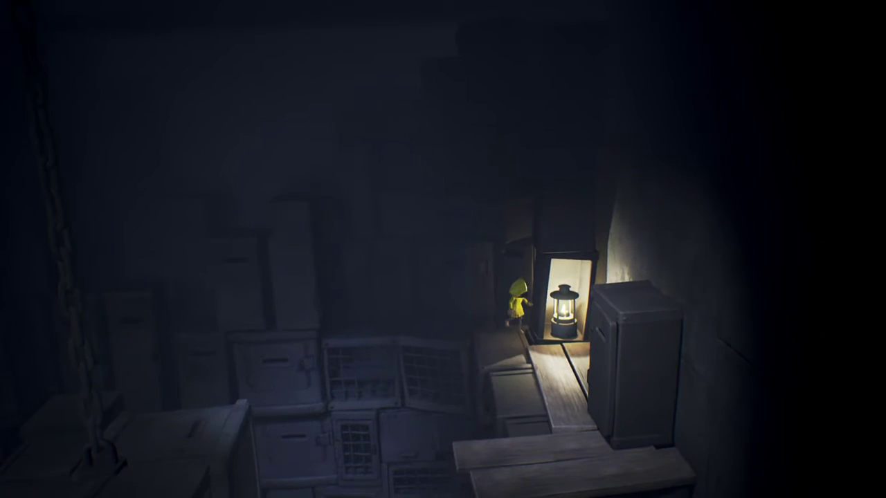
{"action": "key", "text": "s"}
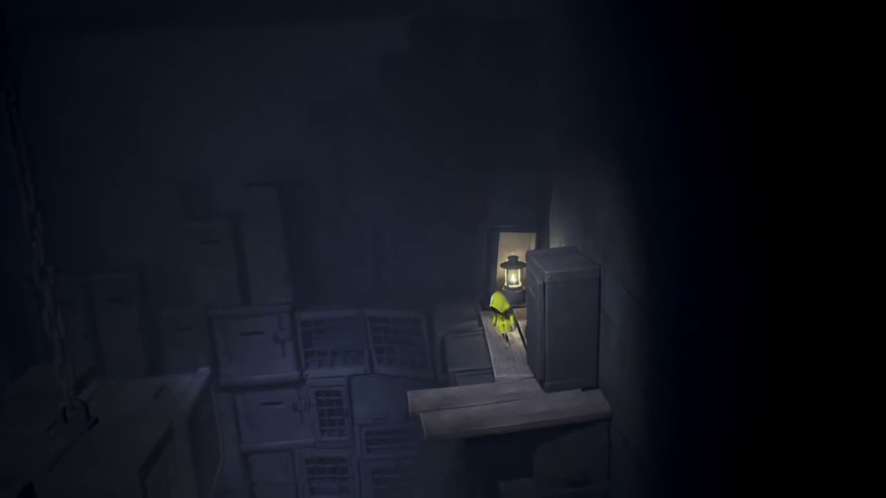
{"action": "key", "text": "s"}
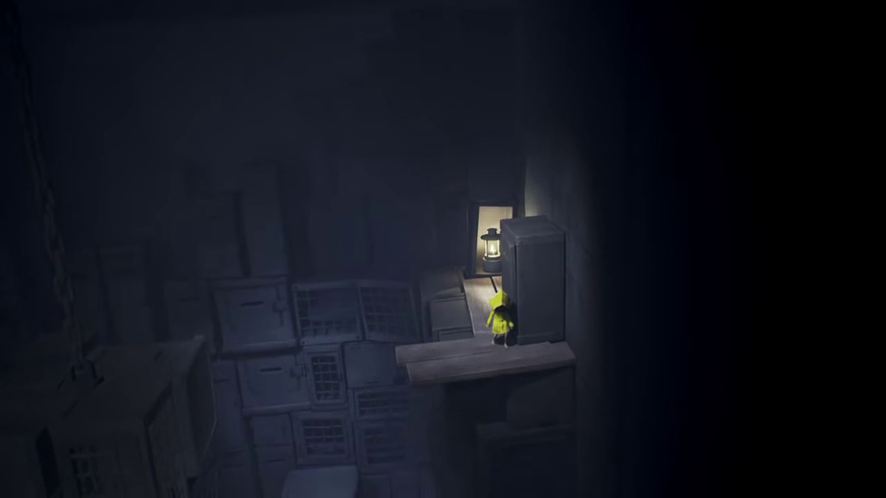
{"action": "key", "text": "a"}
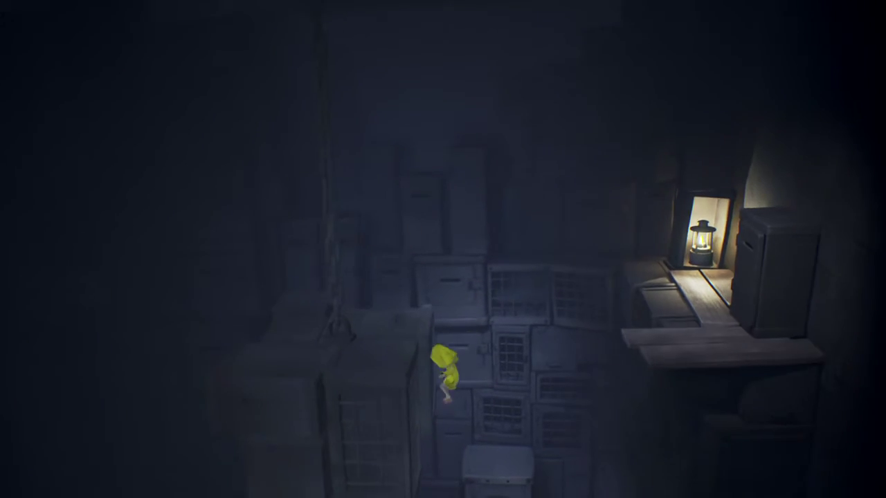
- Climb the tall crate and leap from its top onto the hanging chain
{"action": "key", "text": "w"}
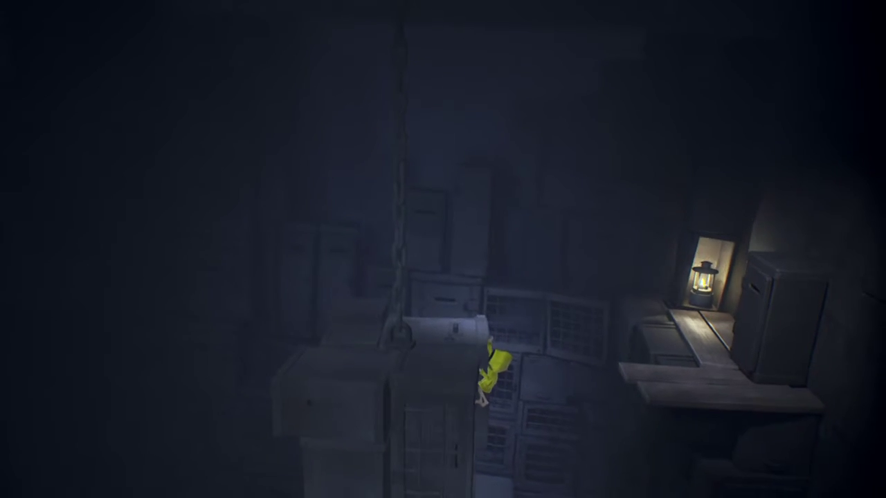
{"action": "key", "text": "w"}
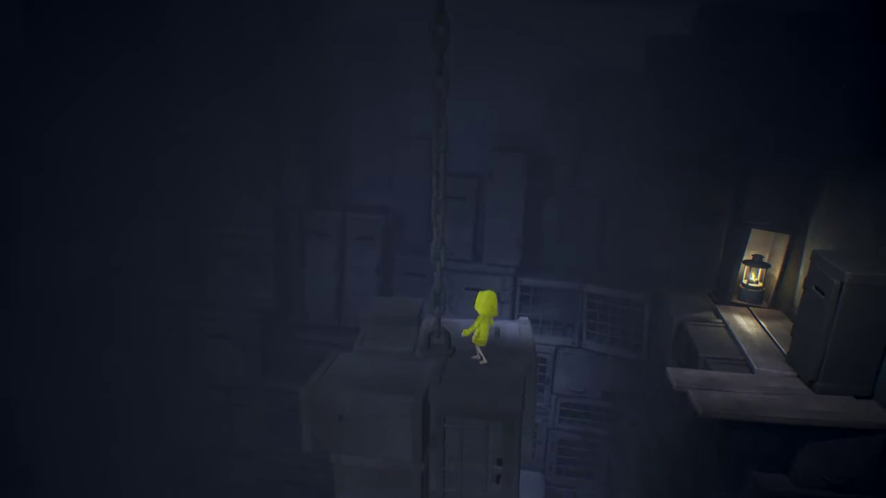
{"action": "key", "text": "a"}
{"action": "key", "text": "a"}
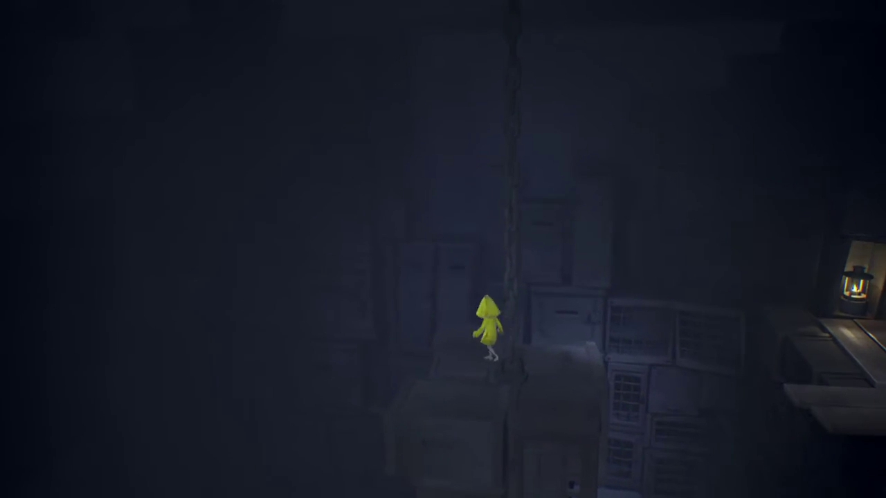
{"action": "key", "text": "space"}
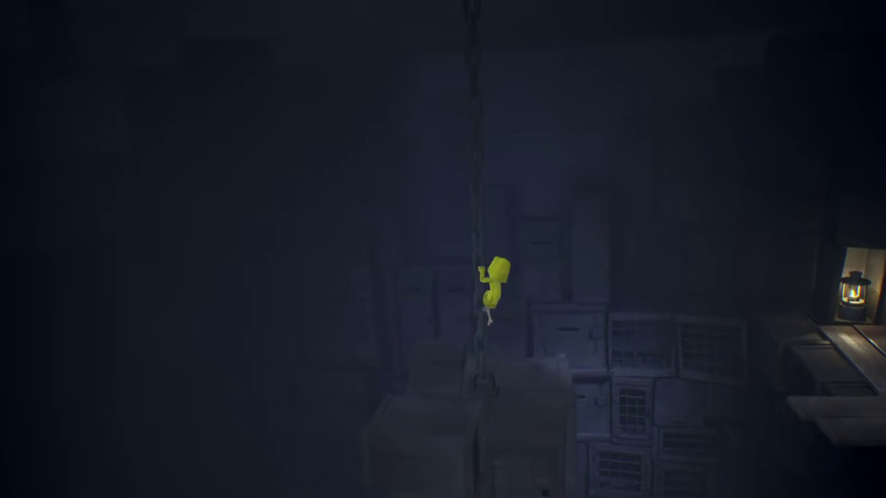
- Climb the hanging chain all the way up to the high platform
{"action": "key", "text": "w"}
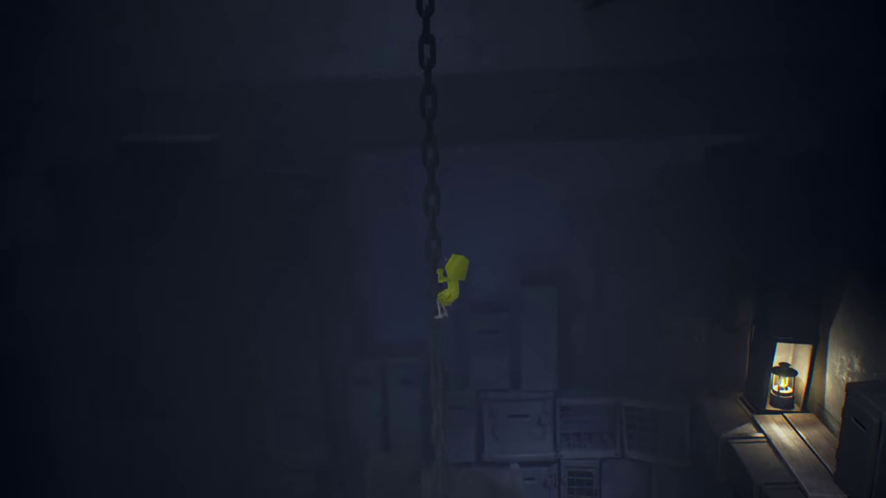
{"action": "key", "text": "w"}
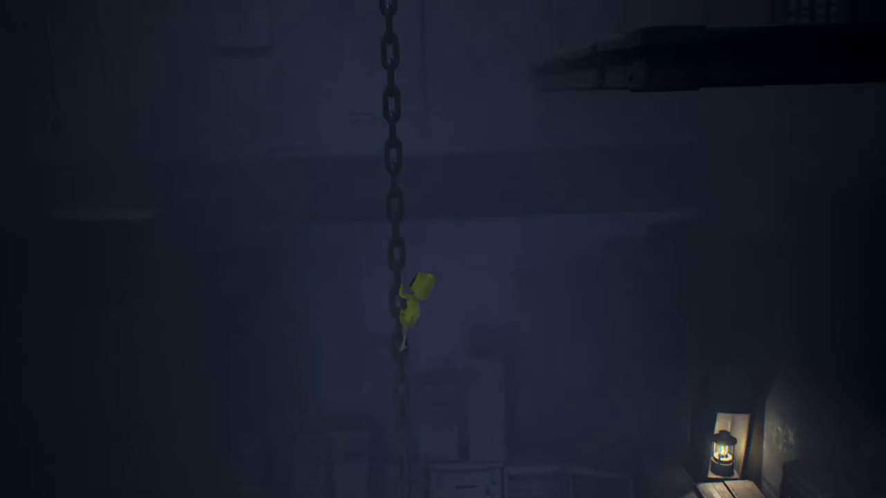
{"action": "key", "text": "w"}
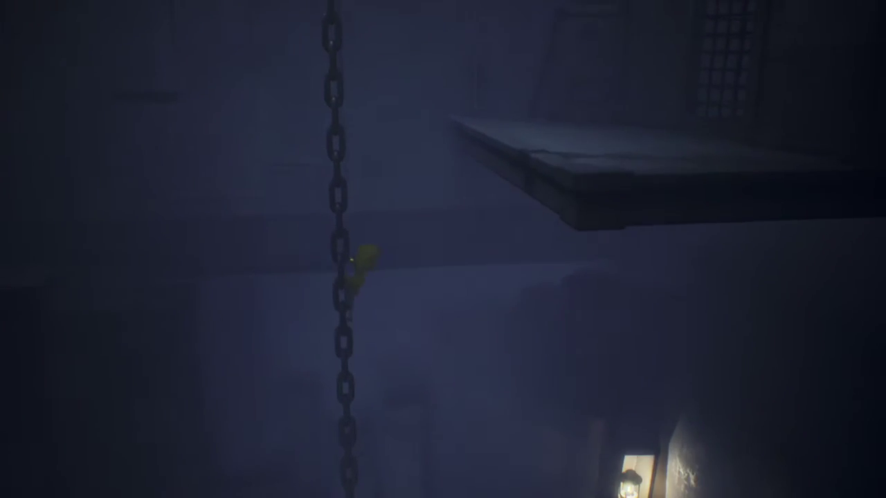
{"action": "key", "text": "w"}
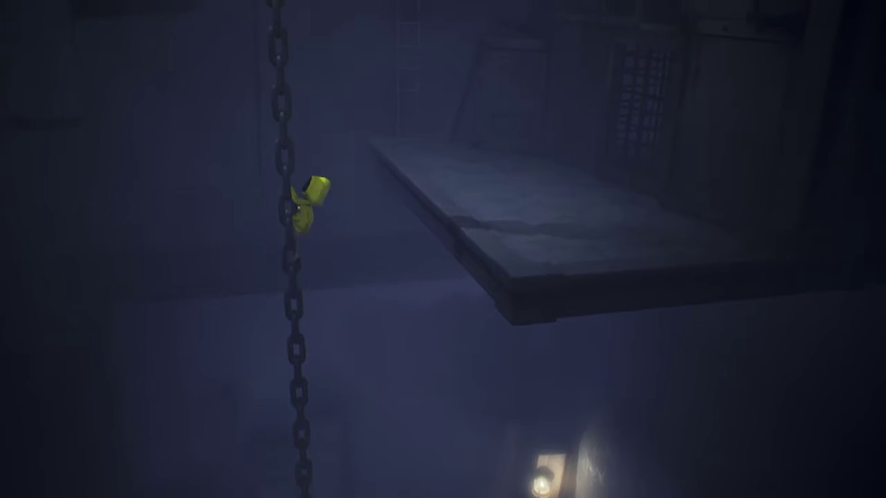
{"action": "key", "text": "w"}
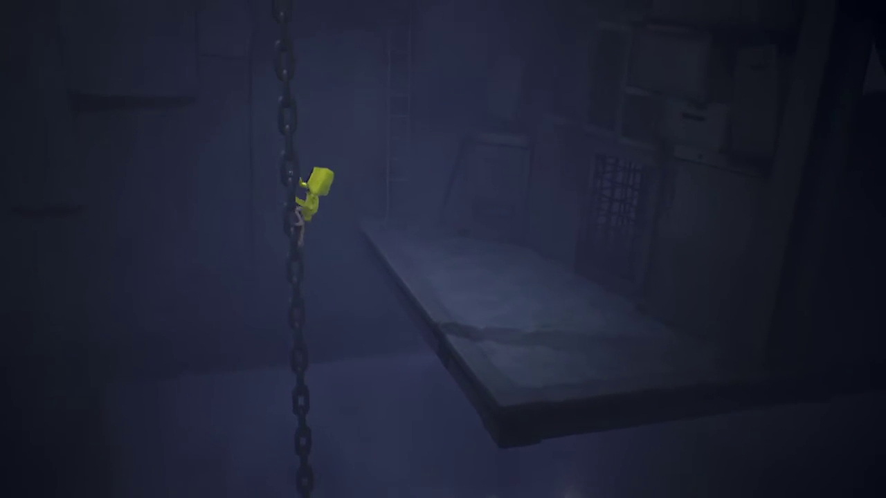
{"action": "key", "text": "w"}
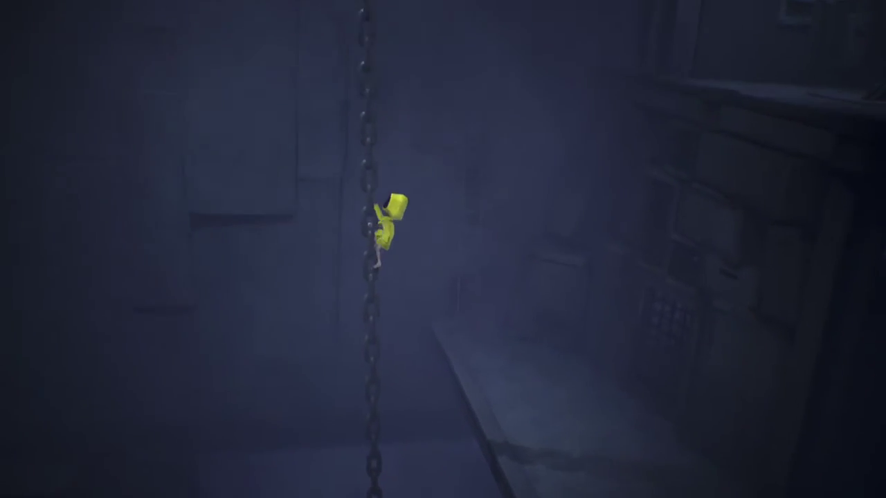
{"action": "key", "text": "w"}
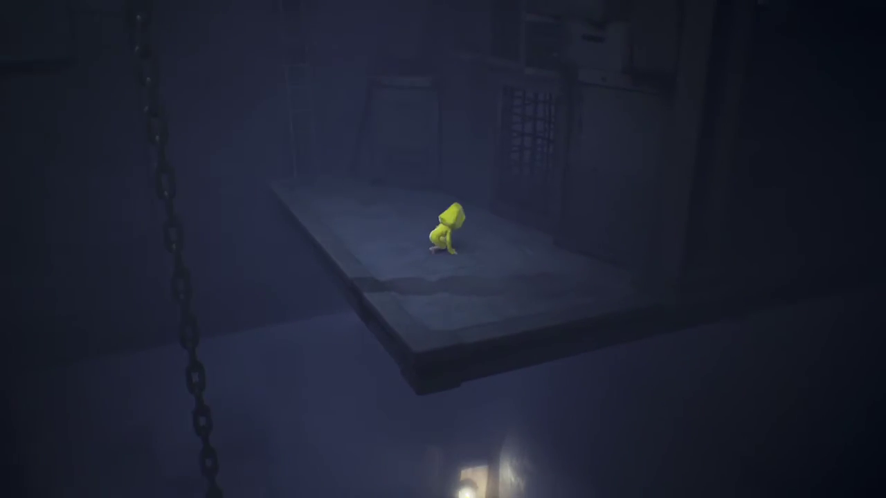
- Climb the wall grate and pull up onto the table ledge
{"action": "key", "text": "w"}
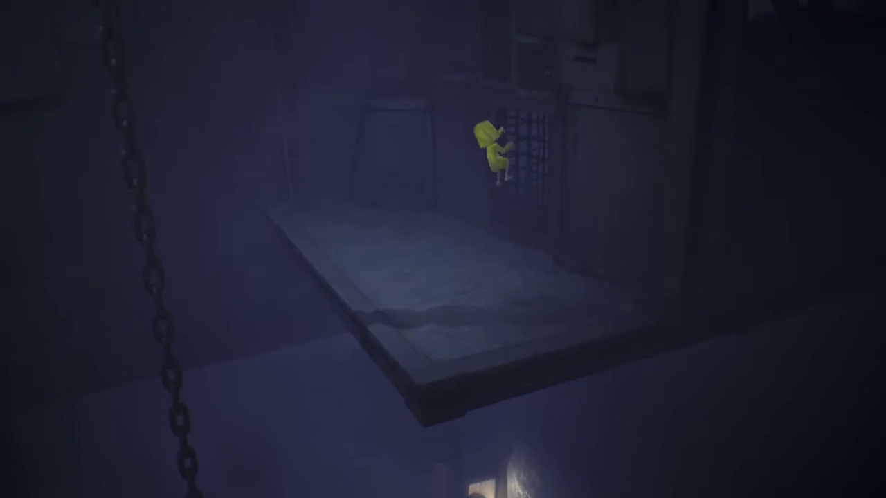
{"action": "key", "text": "w"}
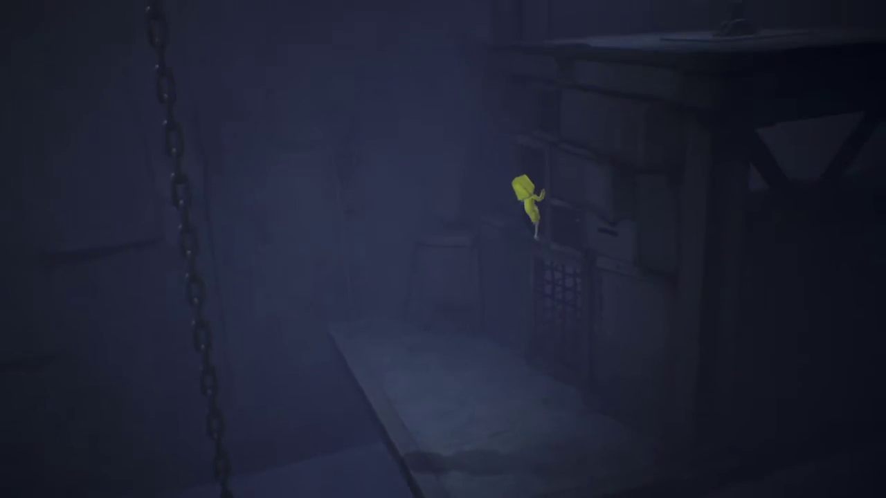
{"action": "key", "text": "w"}
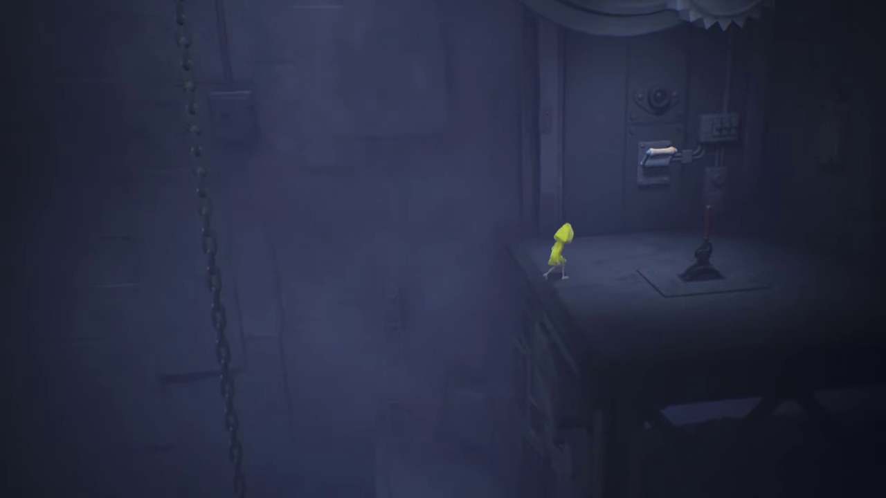
- Cross the table, hang from the wall handle to throw the lever, then run toward the hanging block
{"action": "key", "text": "w"}
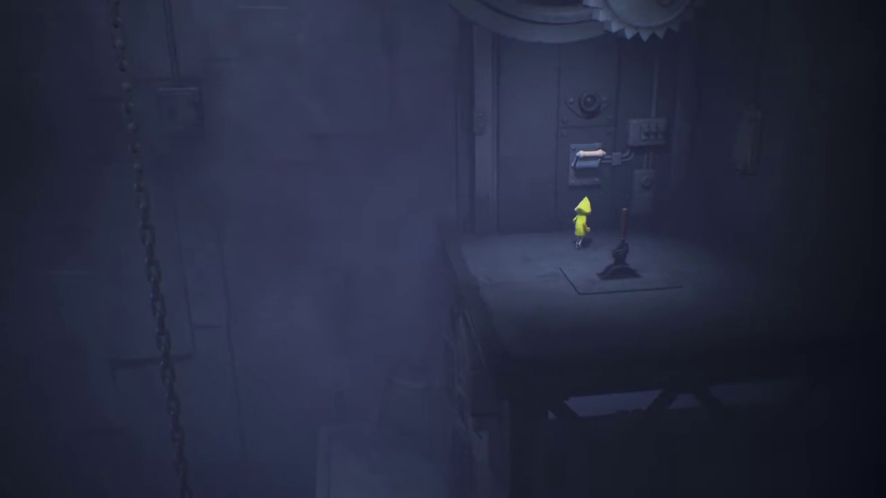
{"action": "key", "text": "space"}
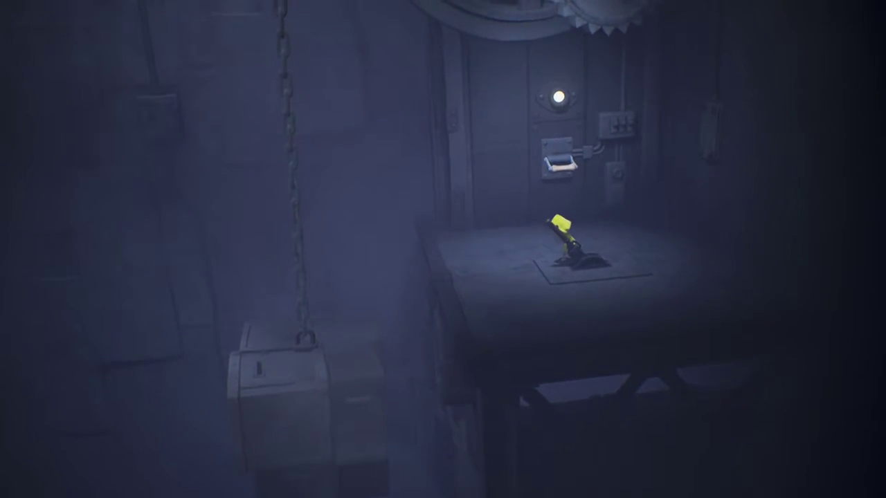
{"action": "key", "text": "a"}
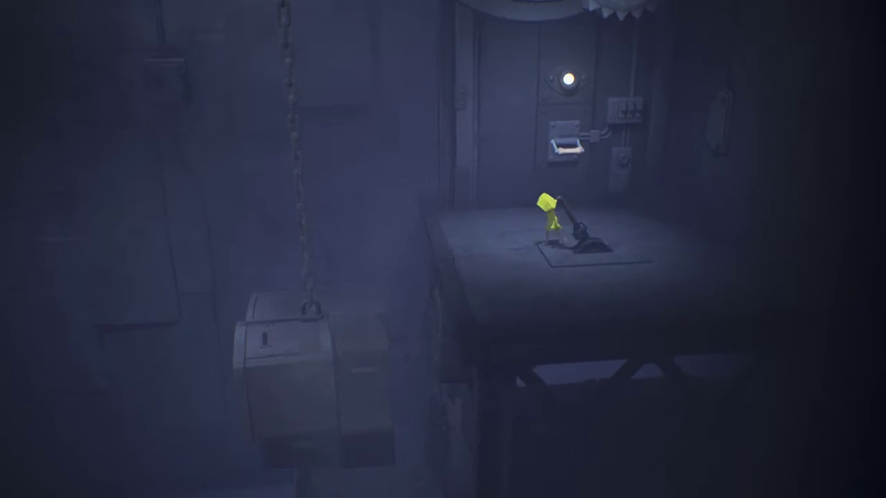
- Jump off the lever ledge toward the hanging crate
{"action": "key", "text": "a"}
- Land on the hanging crate, climb its chain, and jump to the lit left platform
{"action": "key", "text": "space"}
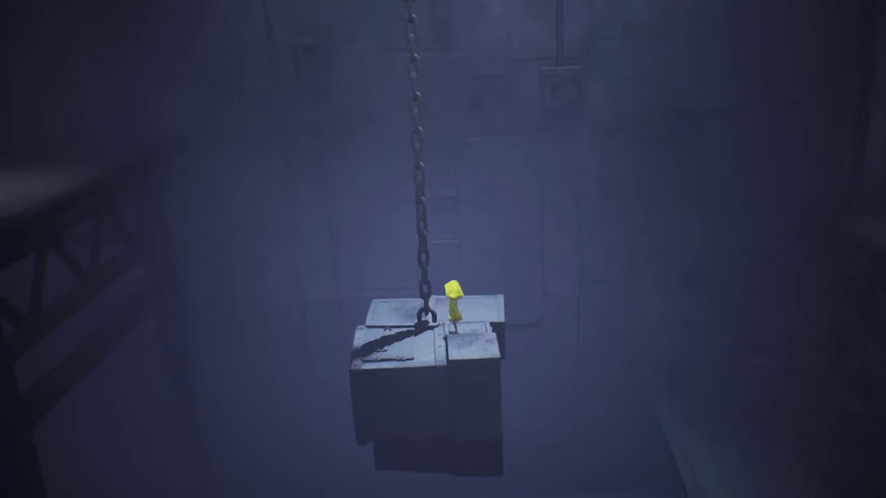
{"action": "key", "text": "a"}
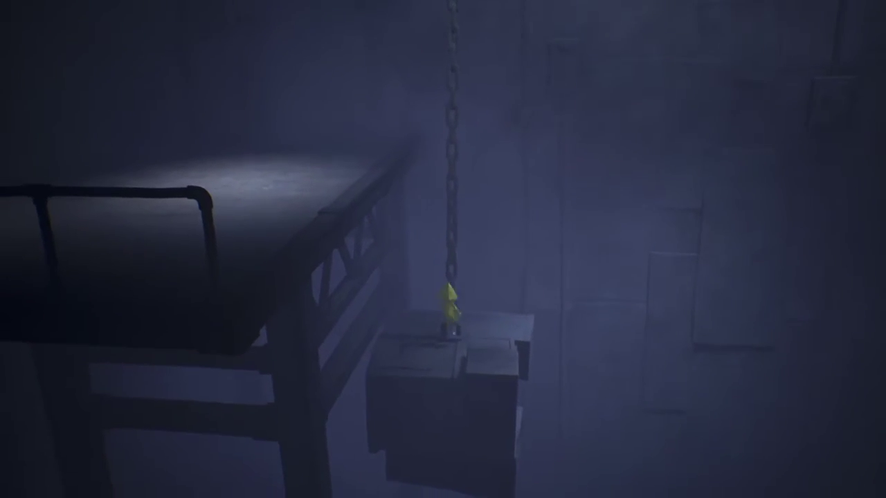
{"action": "key", "text": "space"}
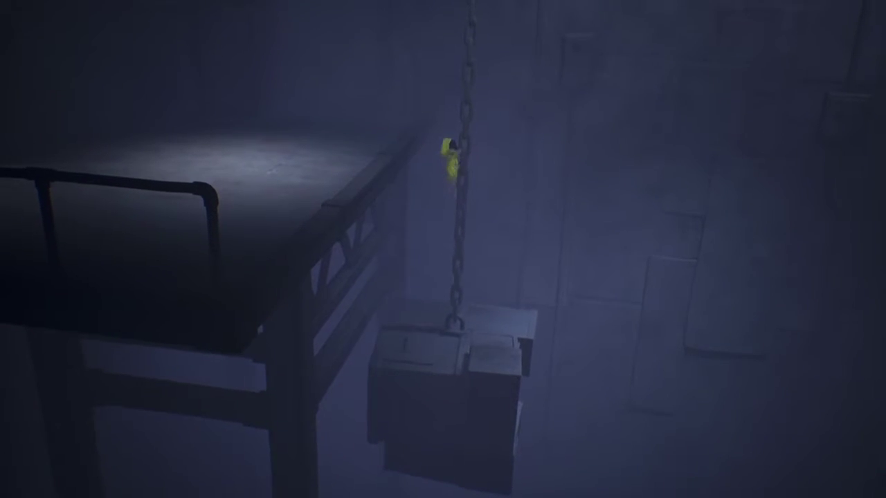
{"action": "key", "text": "w"}
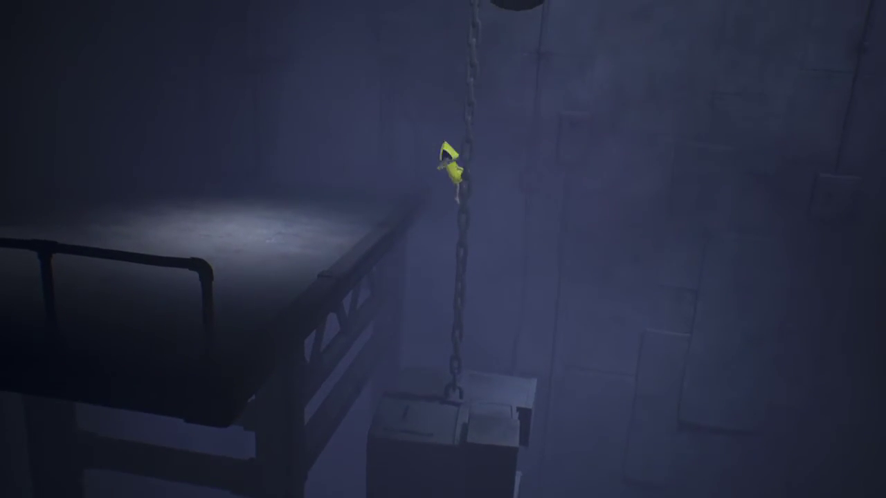
{"action": "key", "text": "a"}
{"action": "key", "text": "space"}
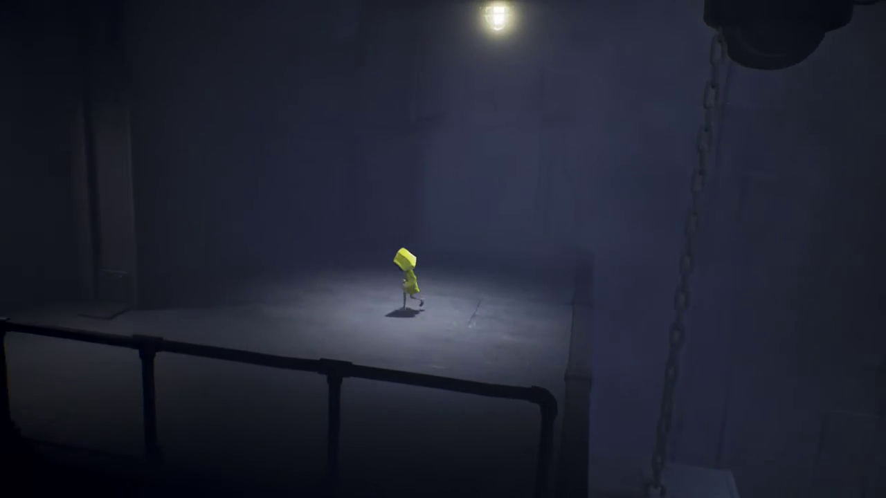
- Walk left along the platform into the filing-cabinet room
{"action": "key", "text": "a"}
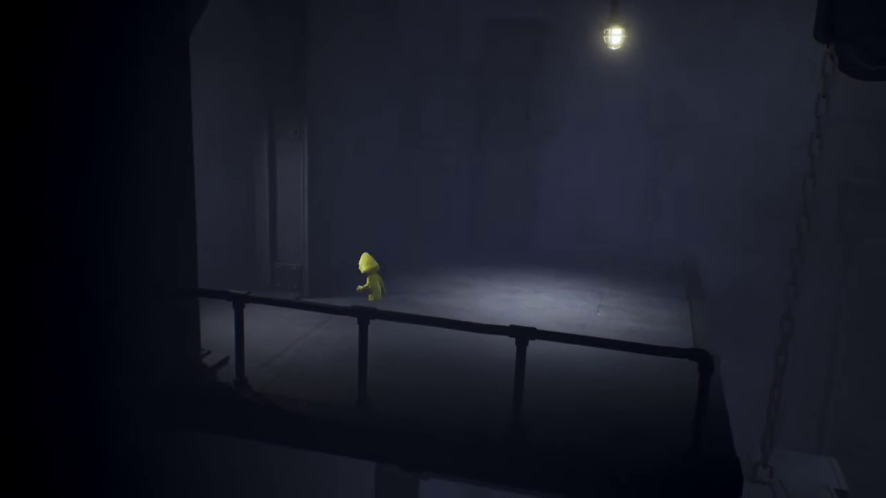
{"action": "key", "text": "a"}
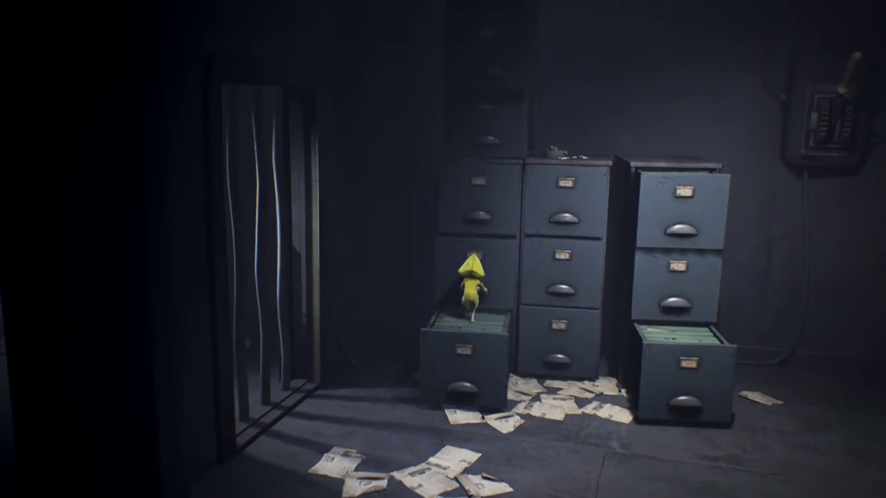
- Climb down off the open cabinet drawer to the floor
{"action": "key", "text": "a"}
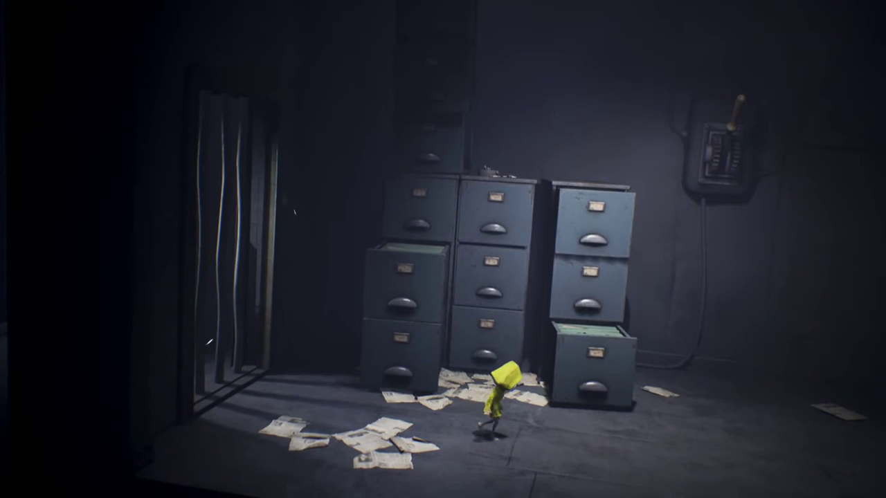
- Climb onto the right cabinet's open bottom drawer, drop down, and climb back up
{"action": "key", "text": "d"}
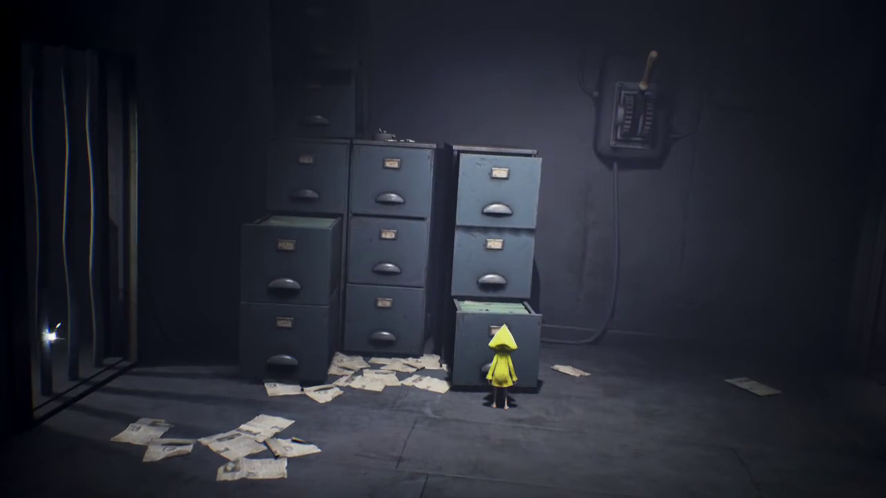
{"action": "key", "text": "space"}
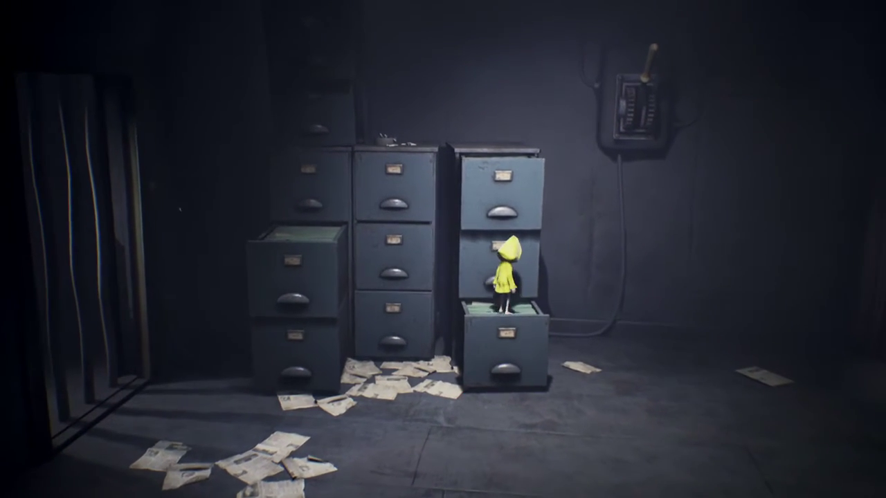
{"action": "key", "text": "w"}
{"action": "key", "text": "a"}
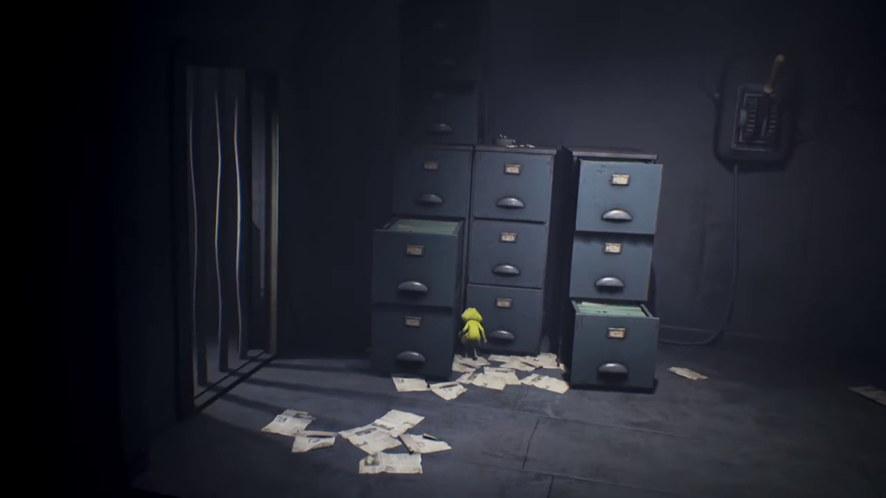
{"action": "key", "text": "d"}
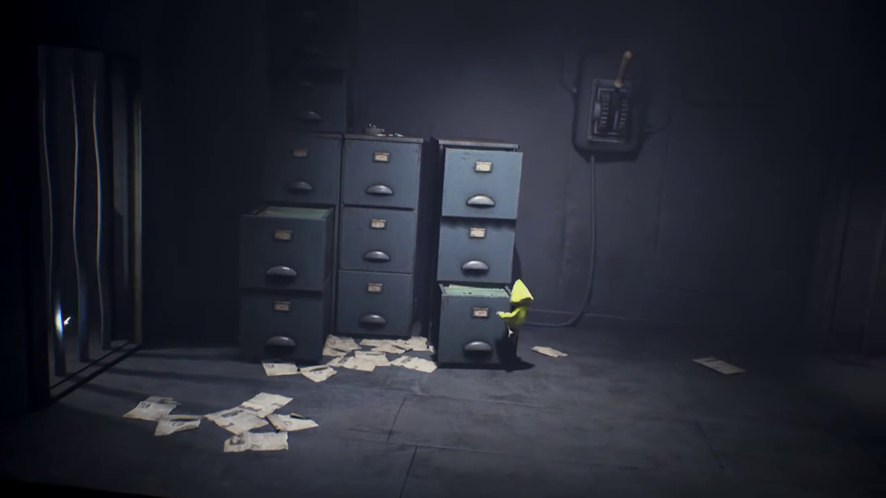
{"action": "key", "text": "w"}
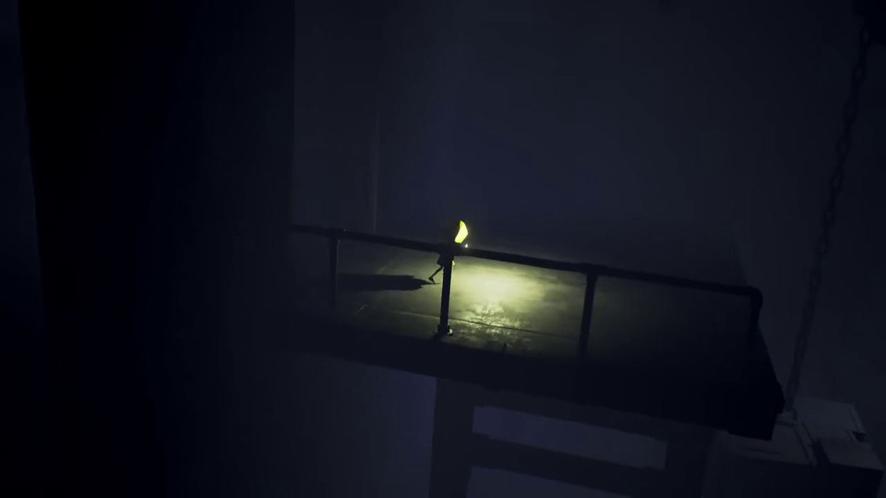
- Walk left through the dark room with the lighter to the far left corner
{"action": "key", "text": "w"}
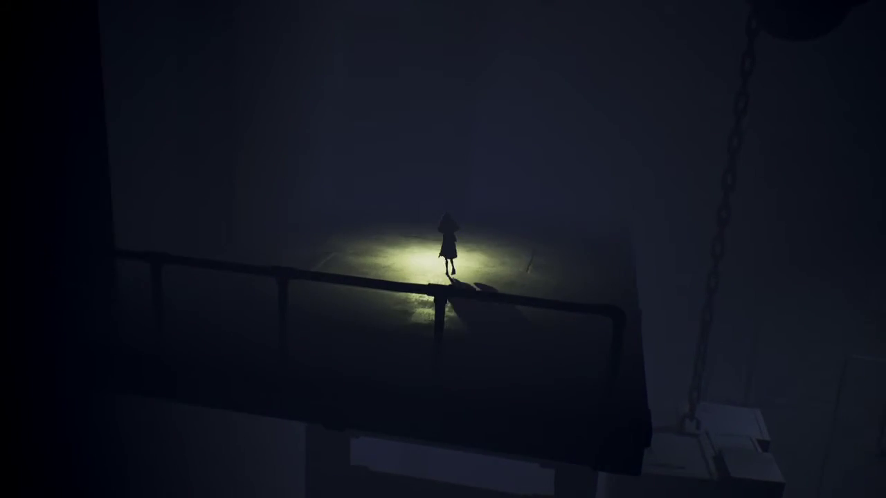
{"action": "key", "text": "d"}
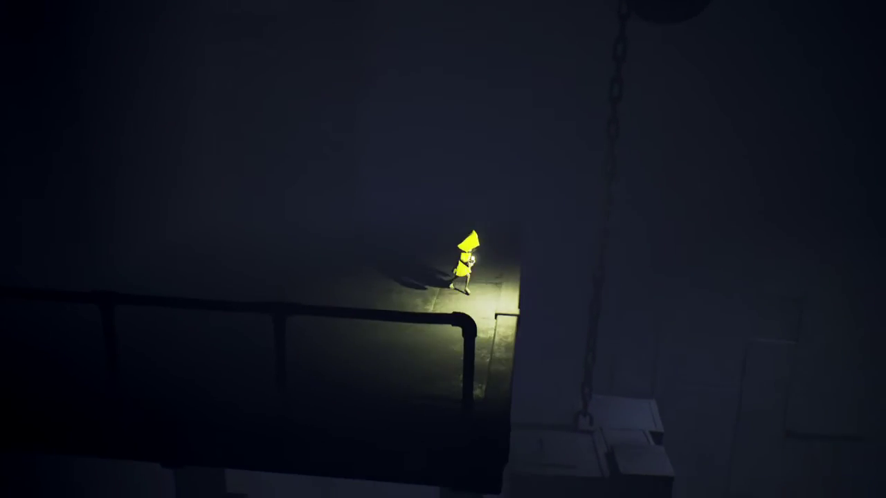
{"action": "key", "text": "a"}
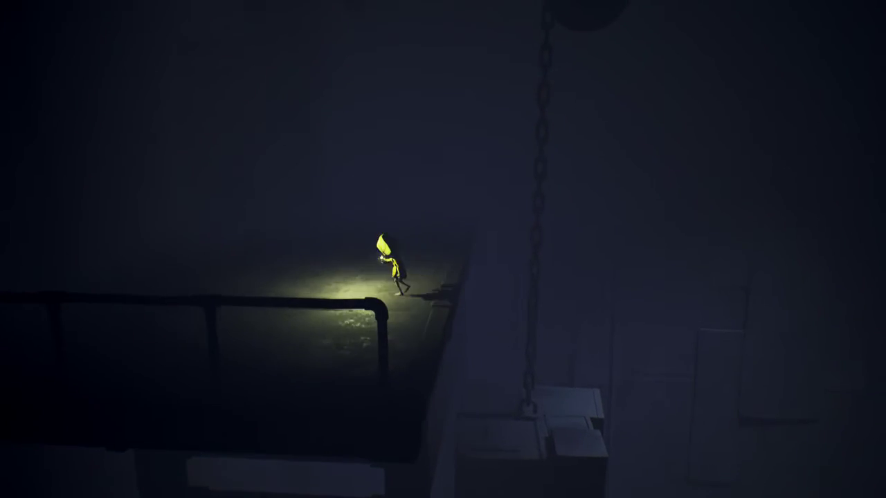
{"action": "key", "text": "a"}
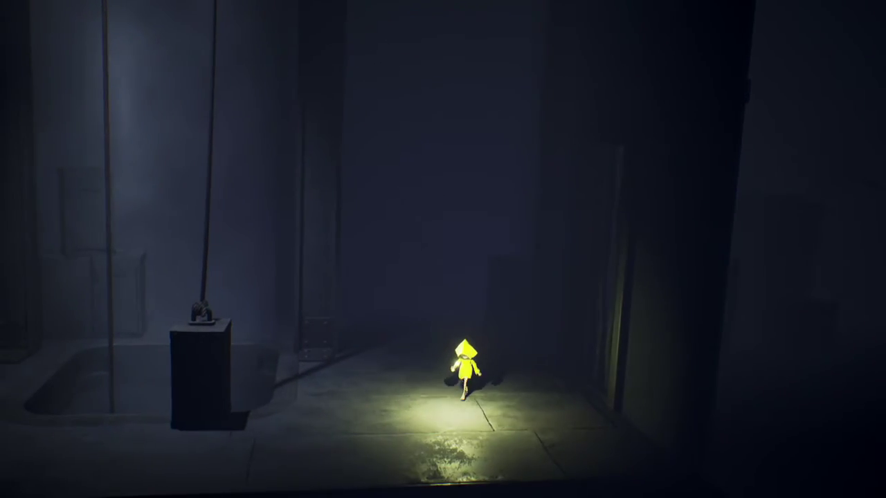
{"action": "key", "text": "a"}
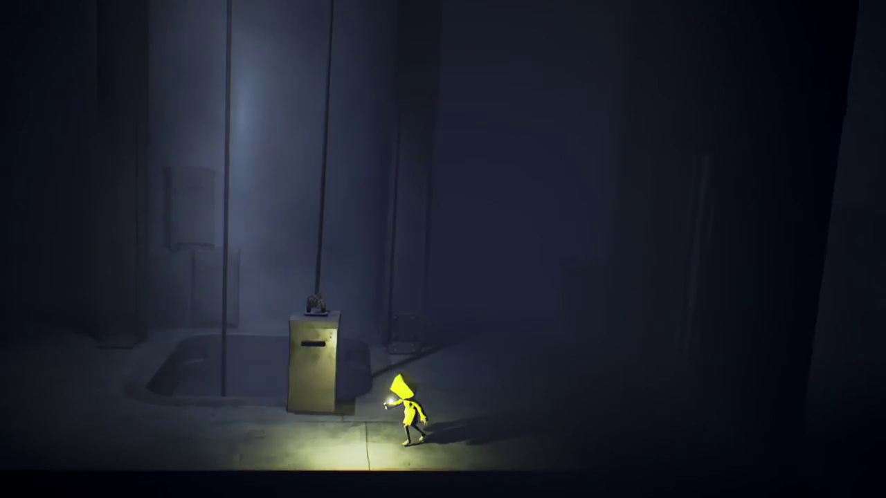
{"action": "key", "text": "a"}
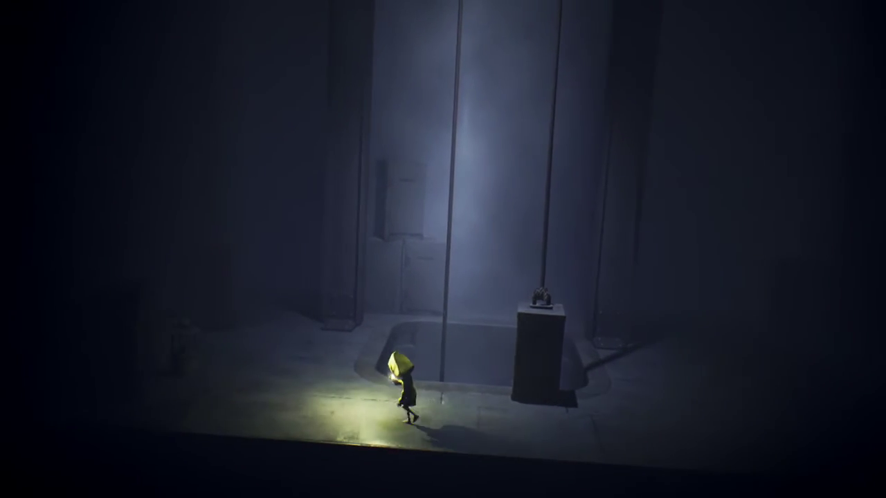
{"action": "key", "text": "a"}
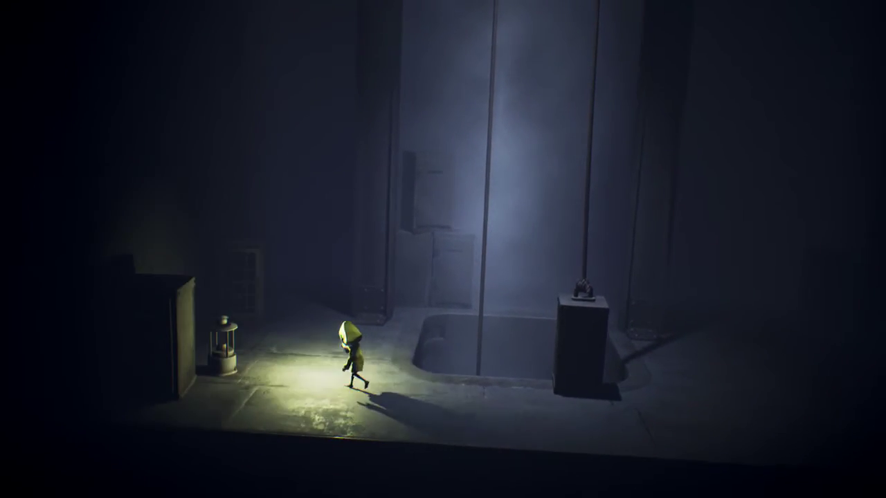
{"action": "key", "text": "a"}
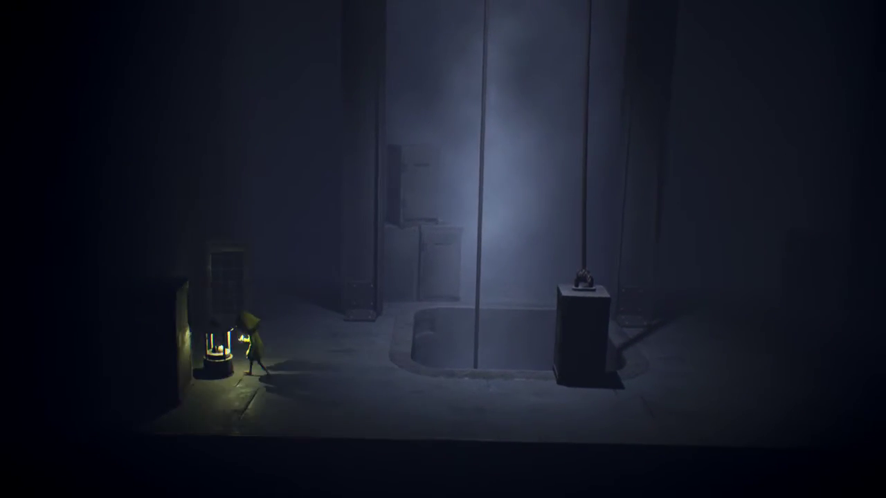
- Light the lantern, wait beside the pit as the noose lowers, then return to the lantern
{"action": "key", "text": "d"}
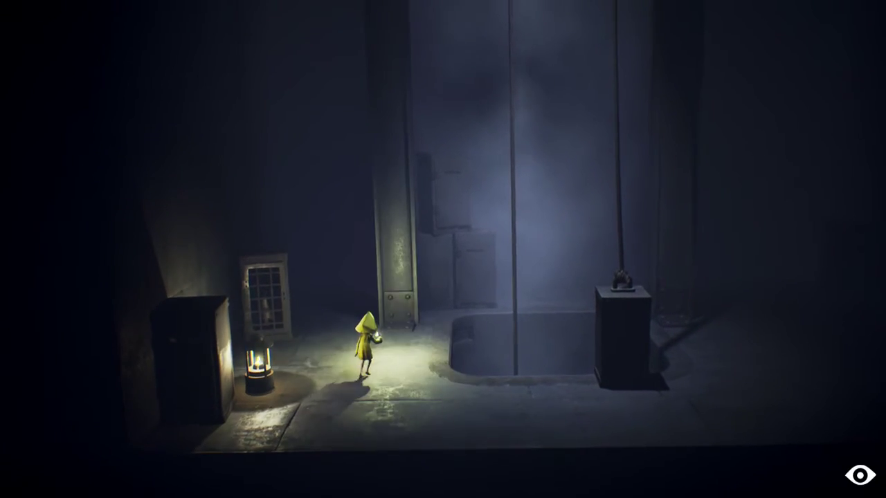
{"action": "key", "text": "d"}
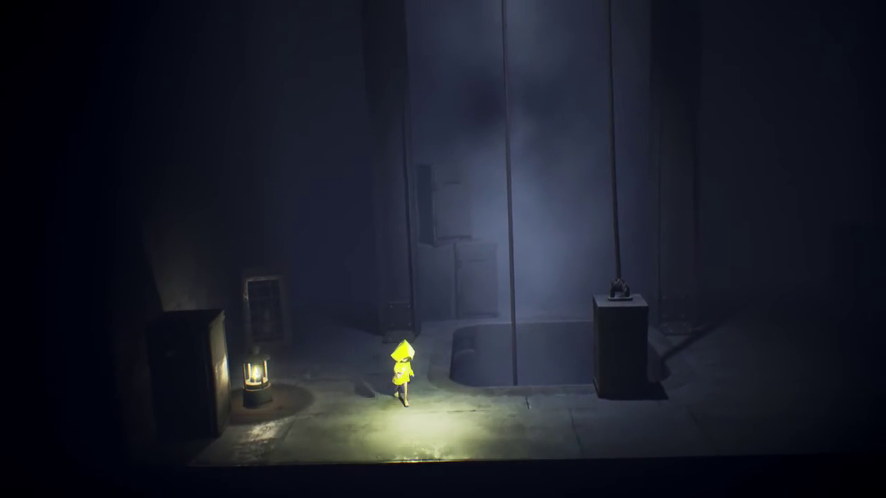
{"action": "key", "text": "d"}
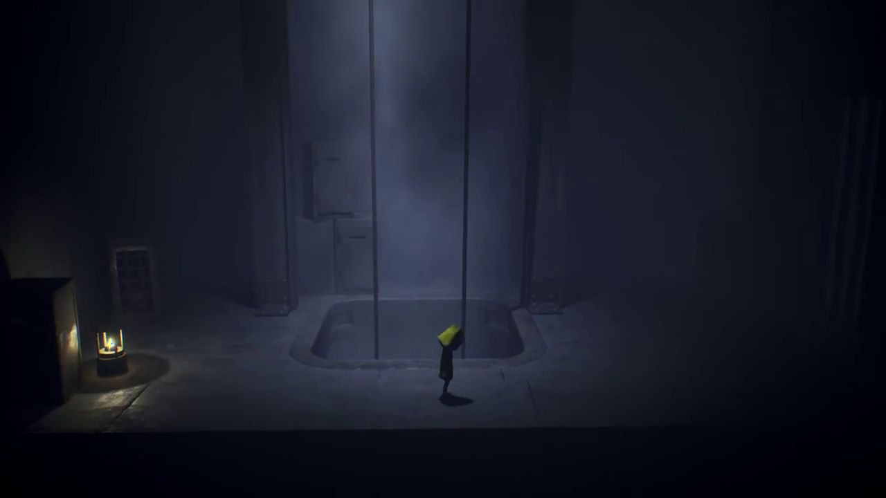
{"action": "key", "text": "a"}
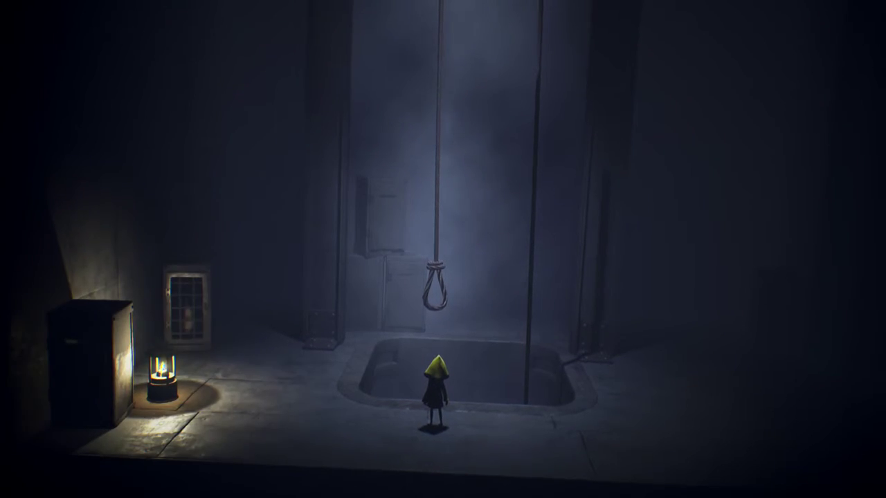
{"action": "key", "text": "a"}
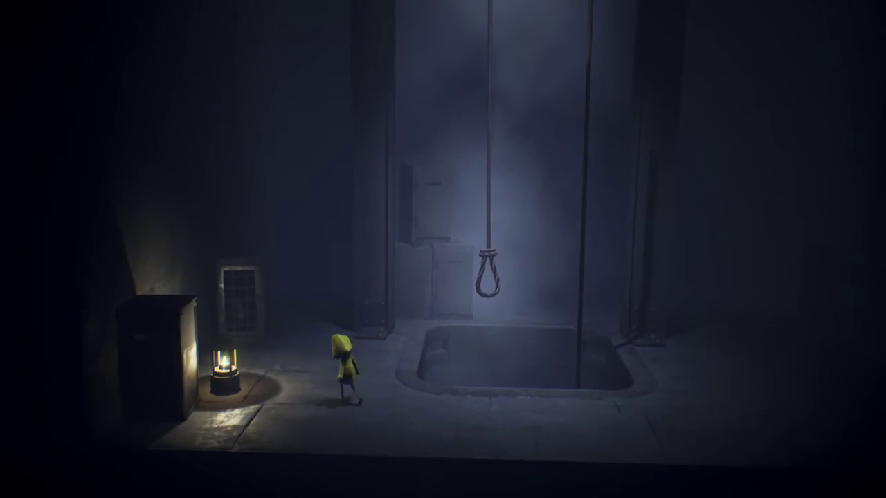
{"action": "key", "text": "w"}
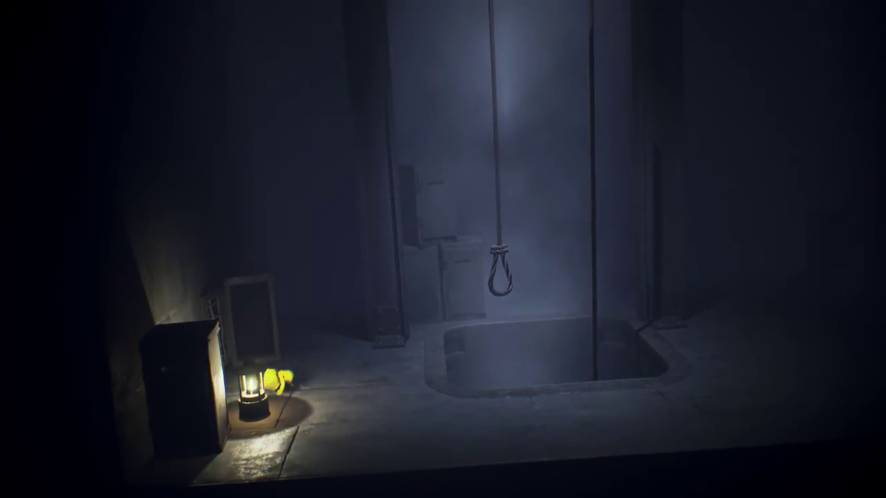
- Walk right from the lantern to the pit edge and leap onto the noose rope
{"action": "key", "text": "d"}
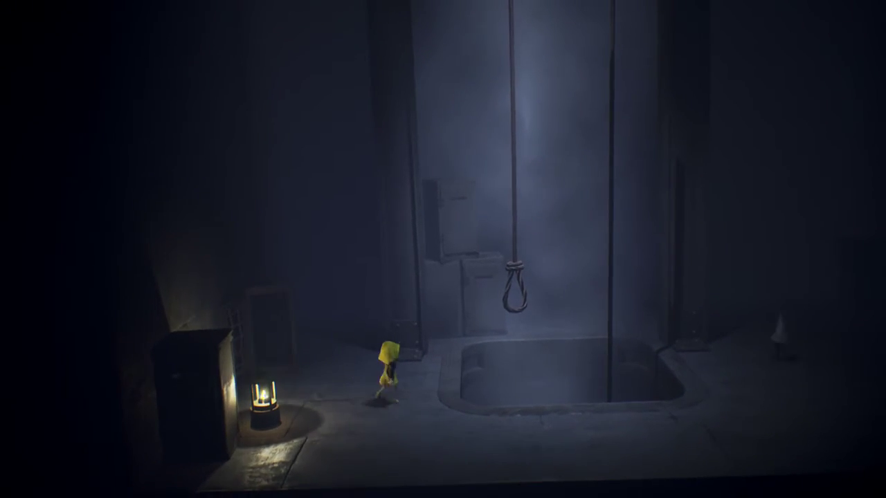
{"action": "key", "text": "s"}
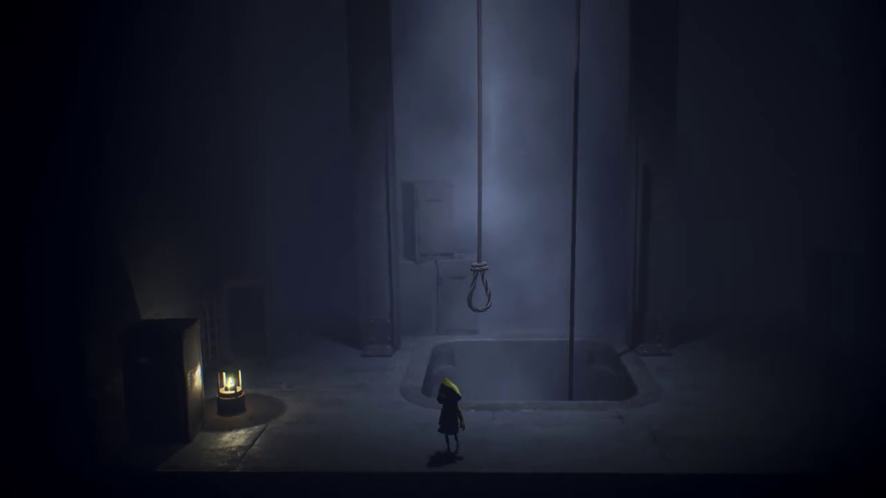
{"action": "key", "text": "d"}
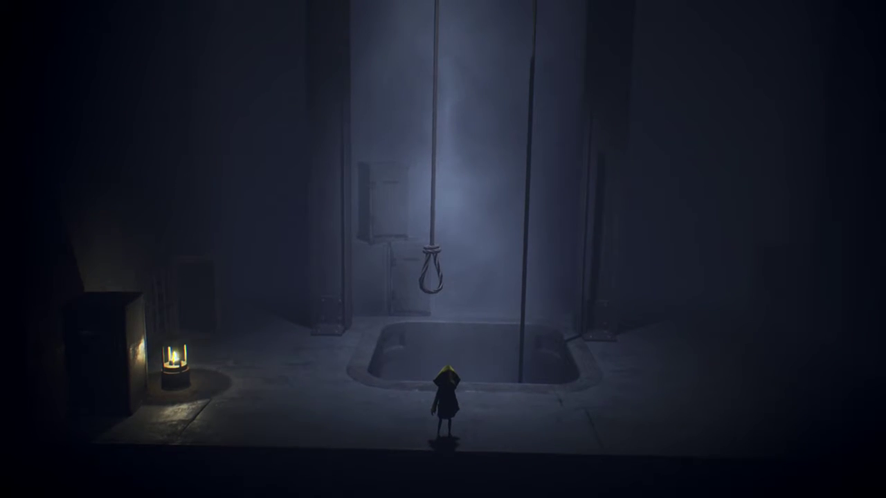
{"action": "key", "text": "space"}
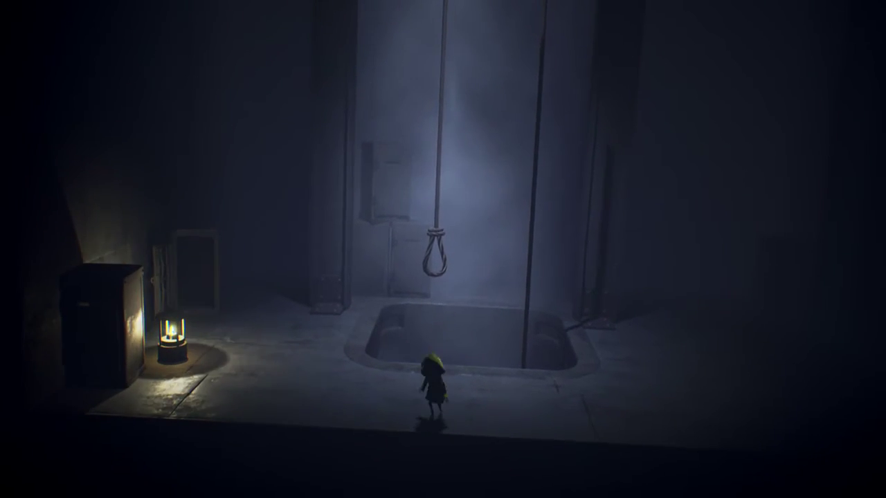
{"action": "key", "text": "w"}
{"action": "key", "text": "space"}
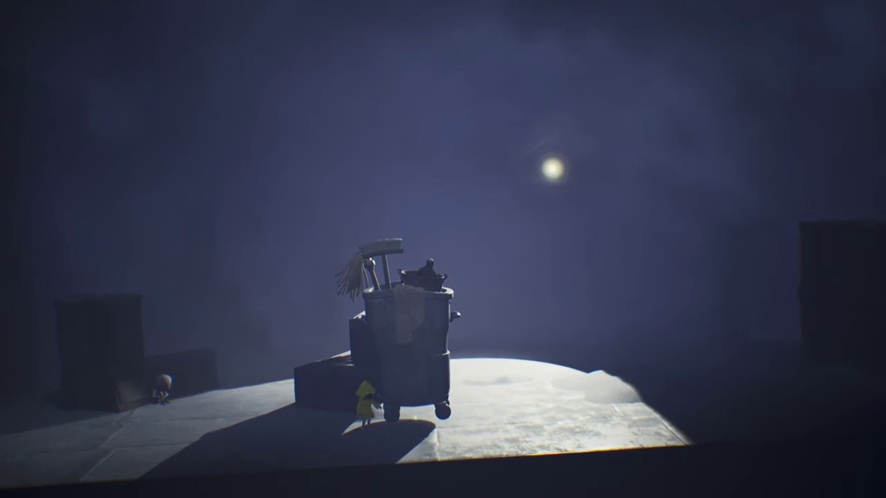
- Push the mop cart right past the boxes to the cabinet, then reach the lit doorway
{"action": "key", "text": "d"}
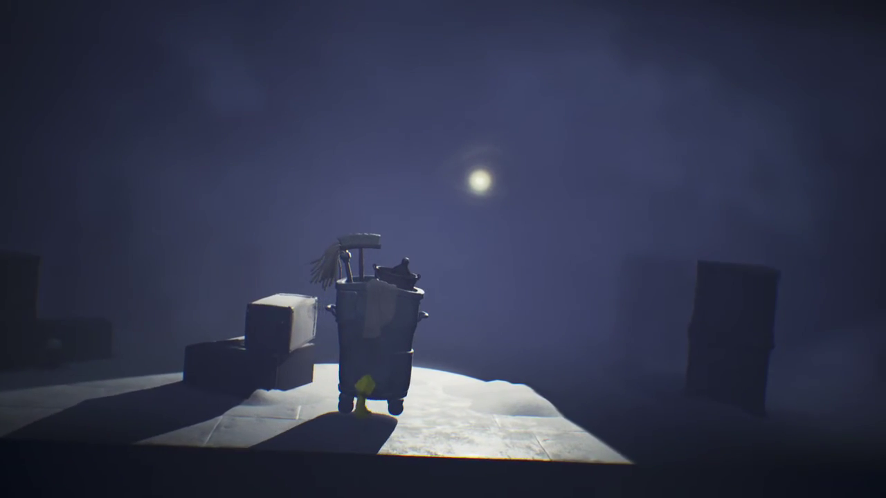
{"action": "key", "text": "d"}
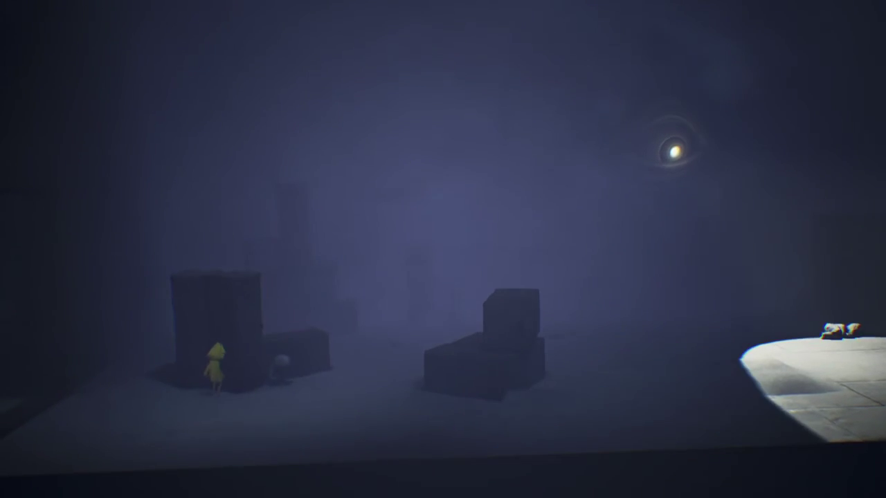
{"action": "key", "text": "d"}
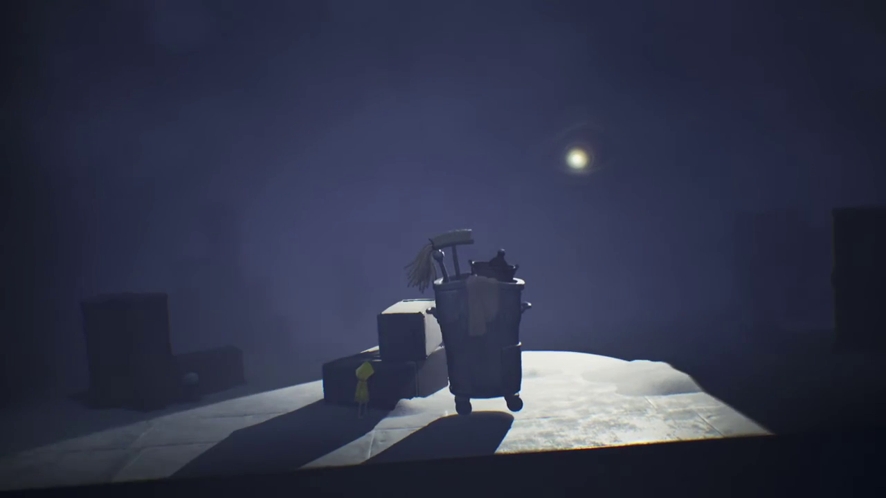
{"action": "key", "text": "d"}
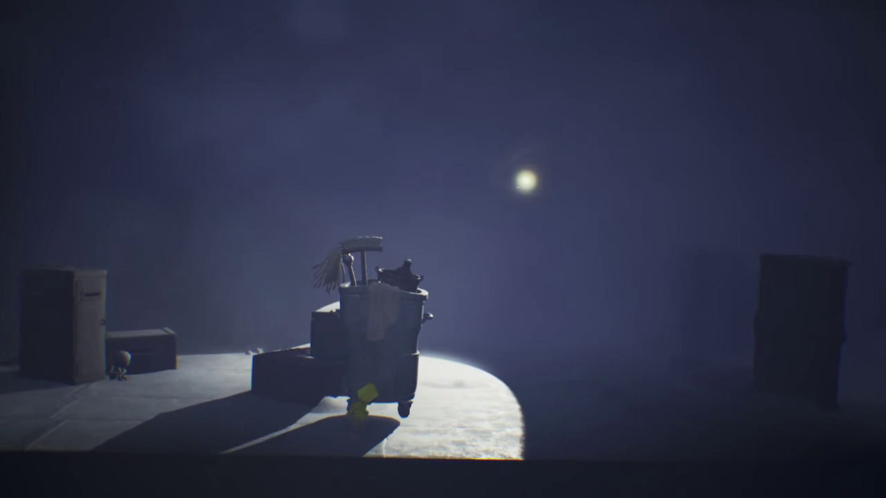
{"action": "key", "text": "d"}
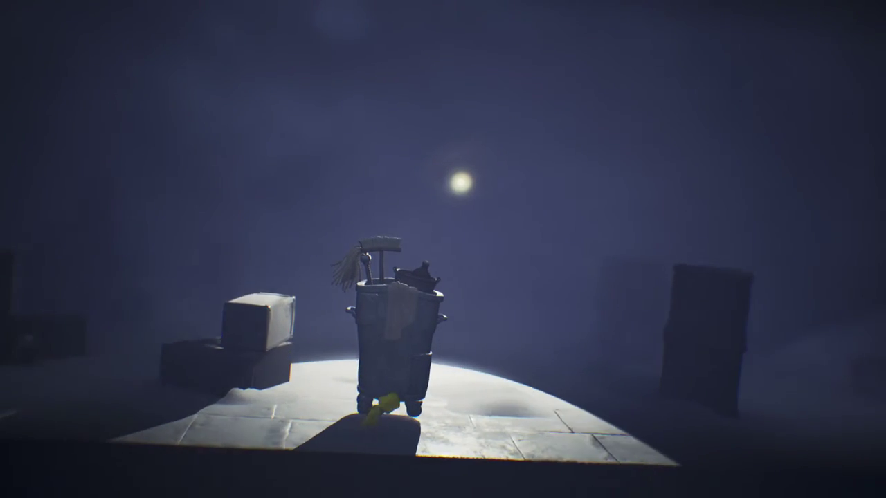
{"action": "key", "text": "d"}
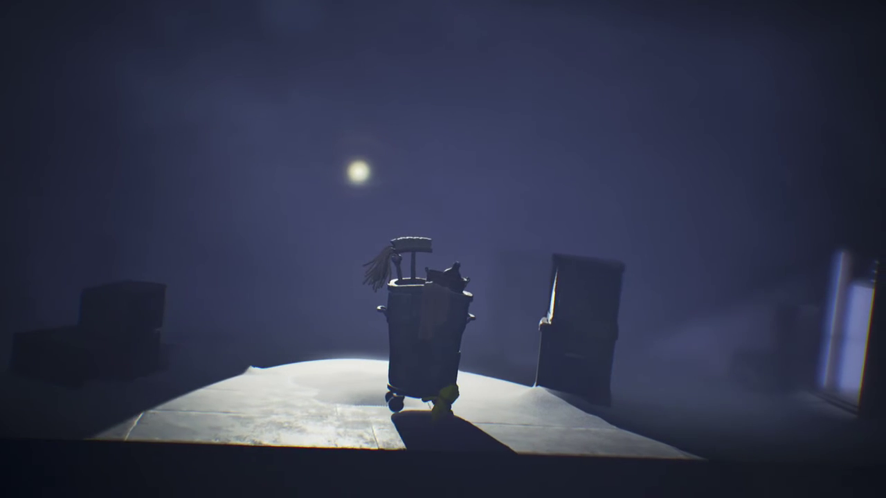
{"action": "key", "text": "d"}
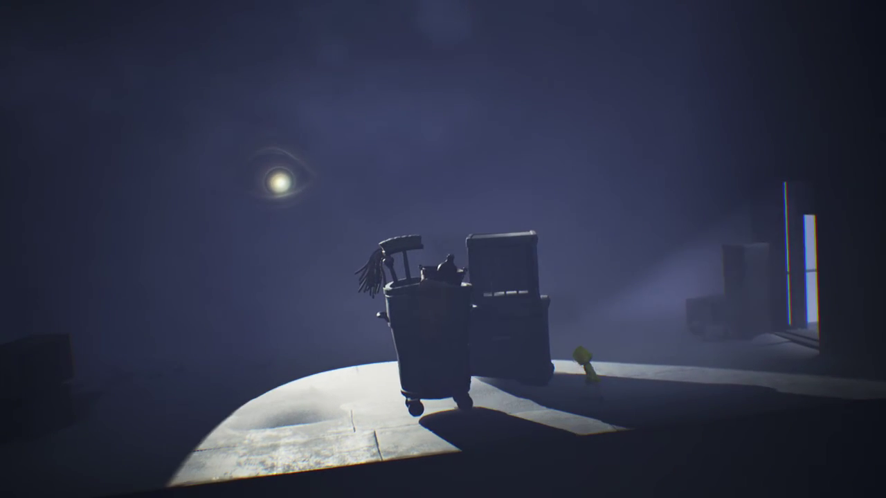
{"action": "key", "text": "d"}
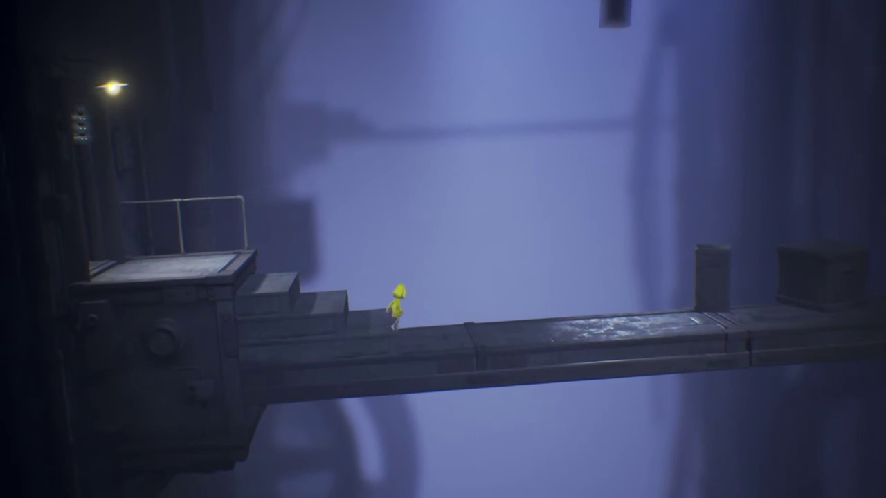
{"action": "key", "text": "d"}
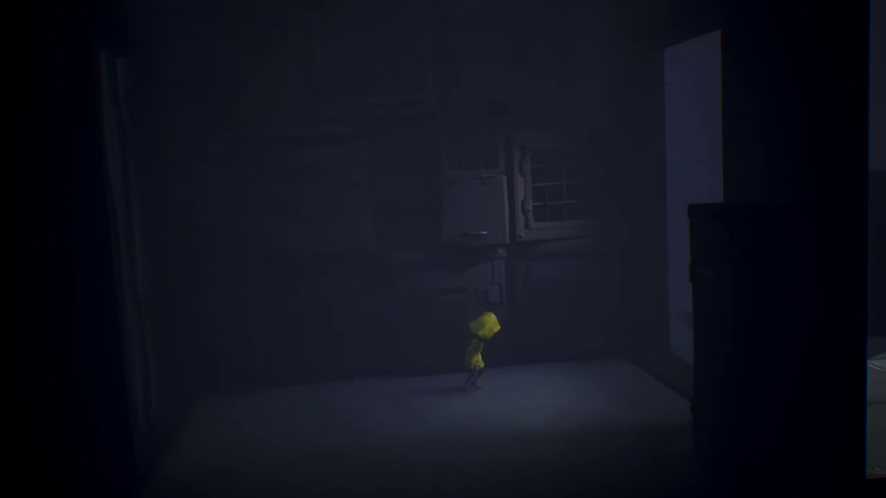
- Go through the doorway and push the mop cart right across the searchlight room
{"action": "key", "text": "d"}
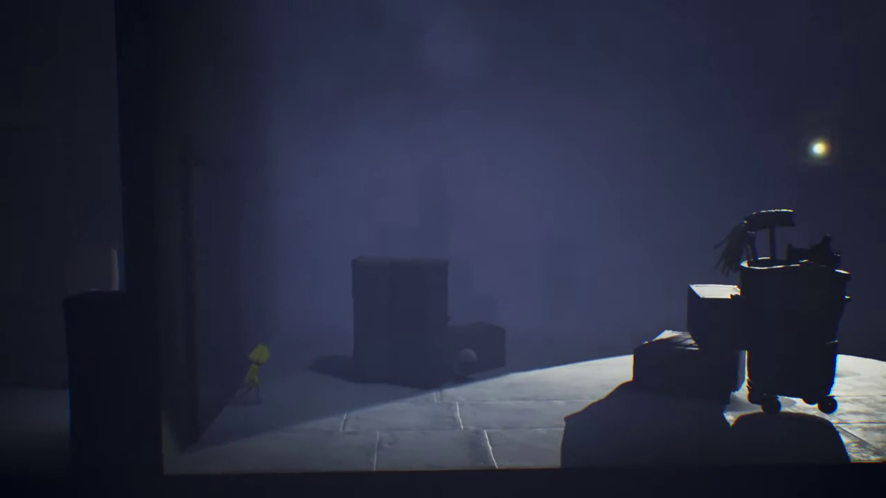
{"action": "key", "text": "d"}
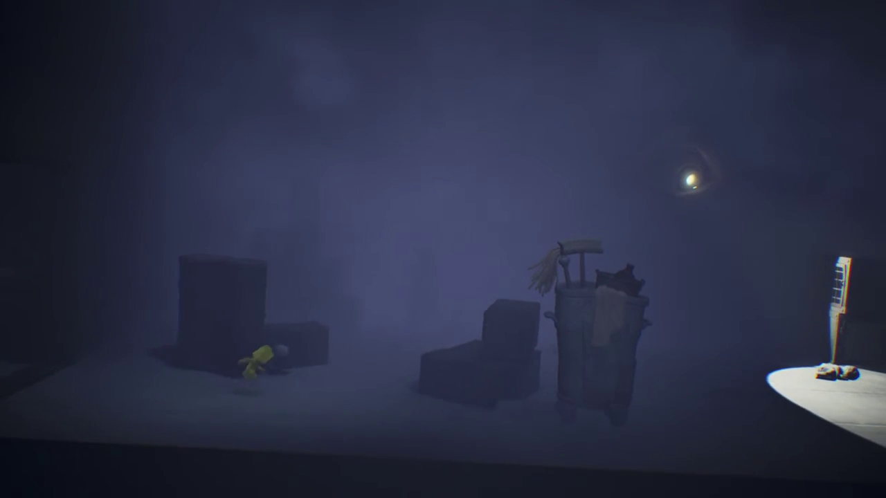
{"action": "key", "text": "d"}
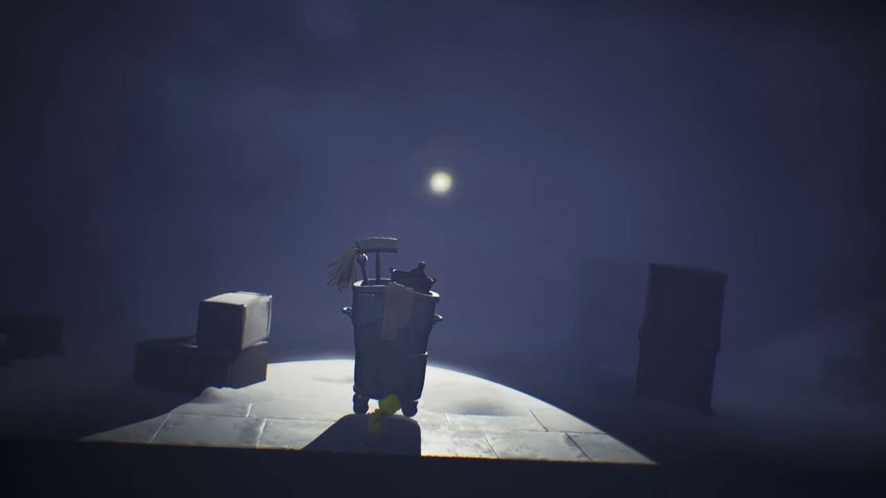
{"action": "key", "text": "d"}
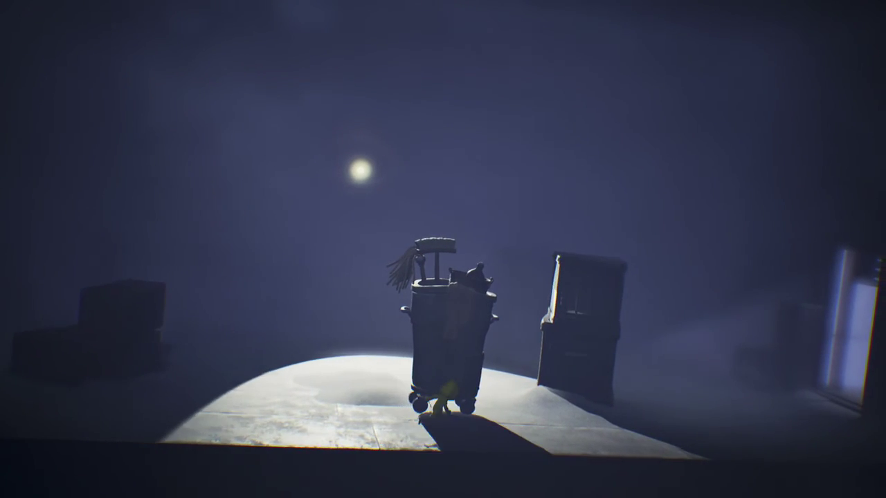
{"action": "key", "text": "d"}
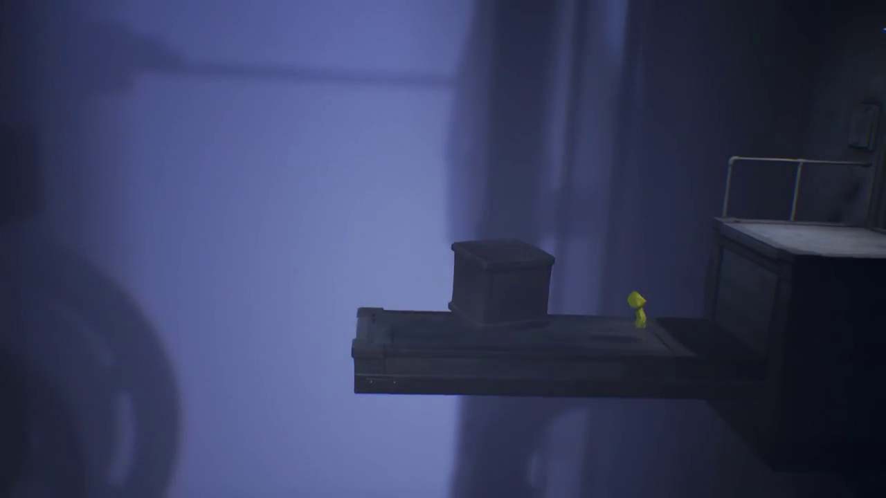
- Climb over the crate onto the railed platform and walk past the crates into the dark room
{"action": "key", "text": "d"}
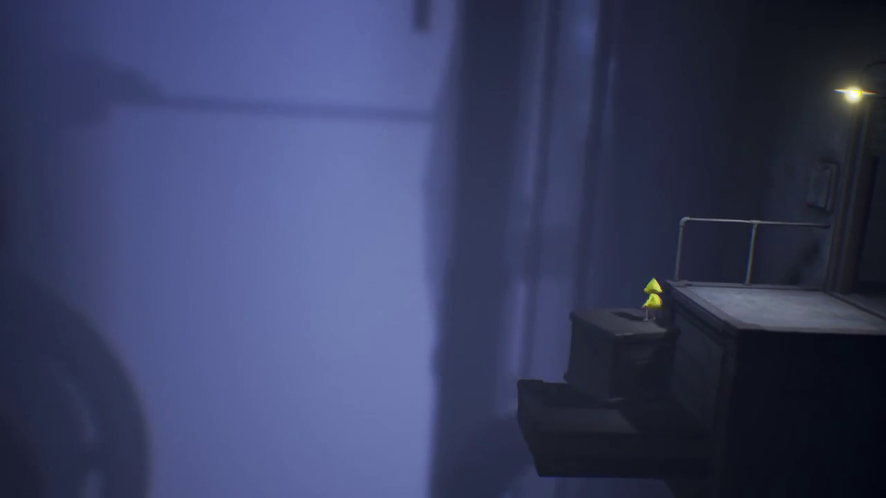
{"action": "key", "text": "d"}
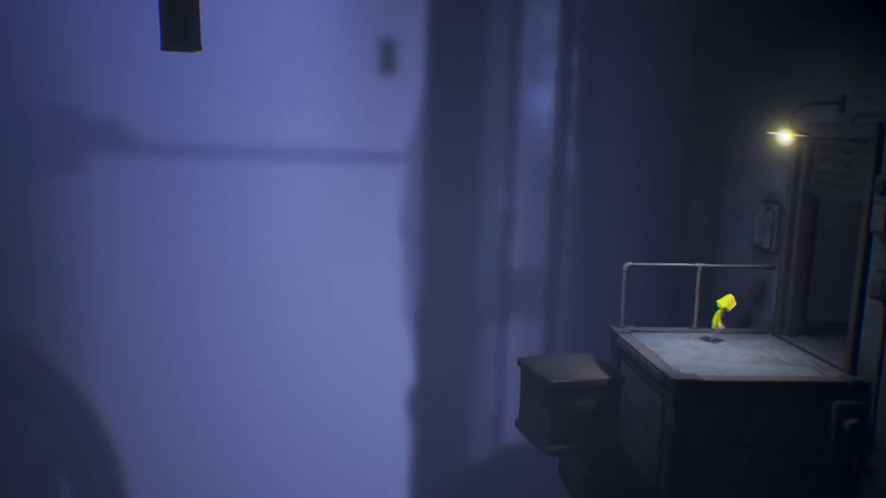
{"action": "key", "text": "d"}
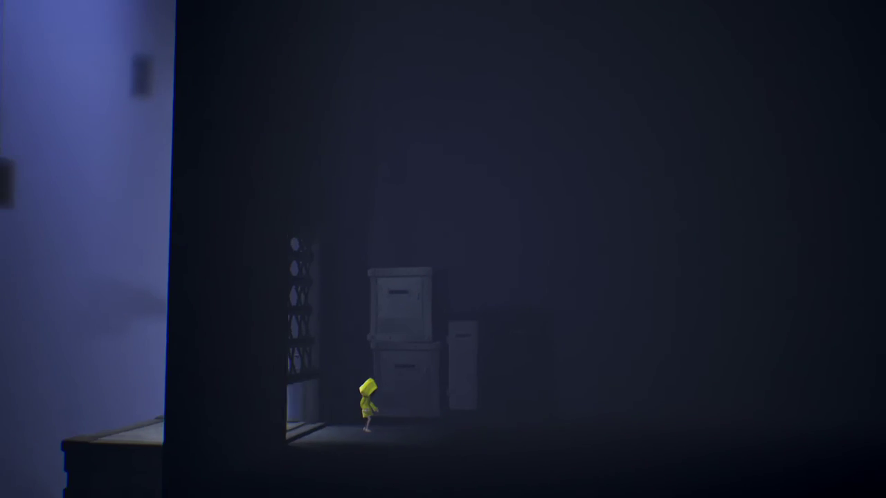
{"action": "key", "text": "d"}
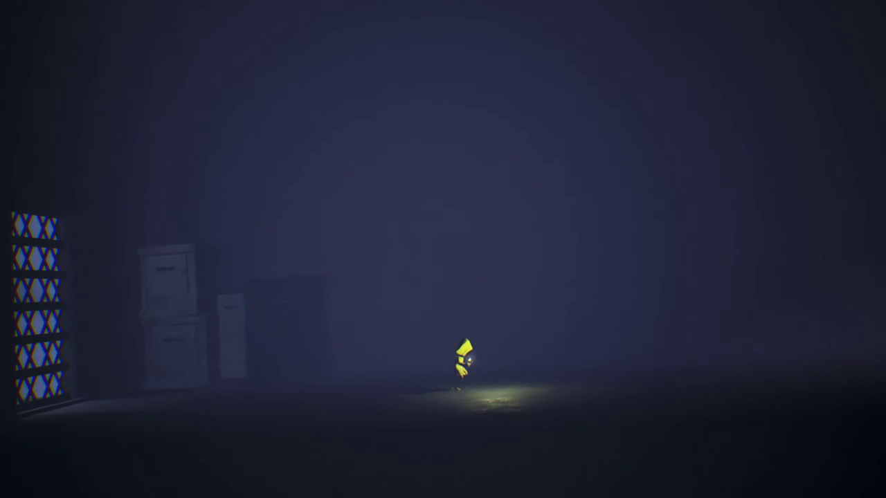
{"action": "key", "text": "d"}
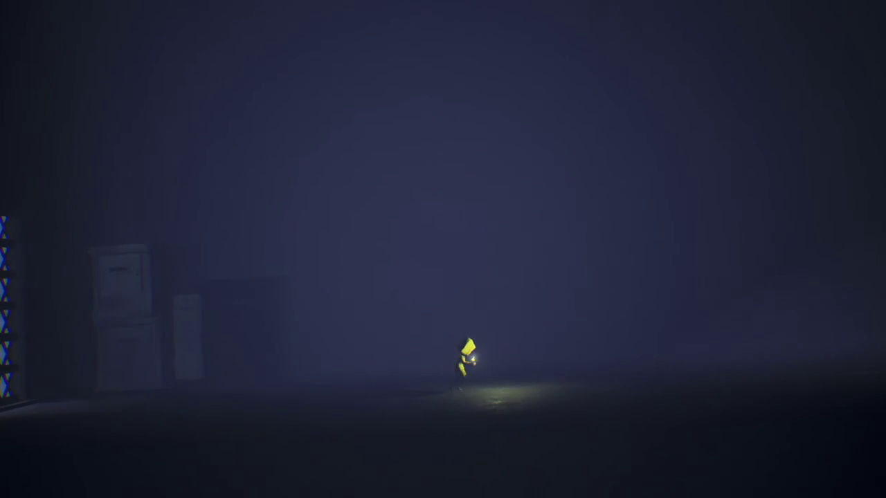